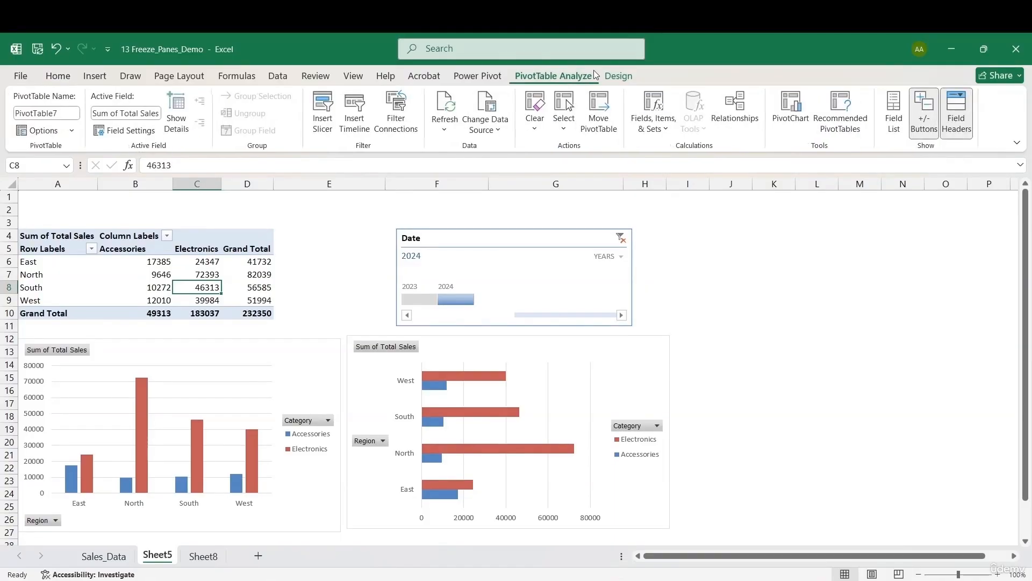
# - Apply the blue PivotTable style from the first row of the Medium styles to the pivot table
pyautogui.click(618, 75)
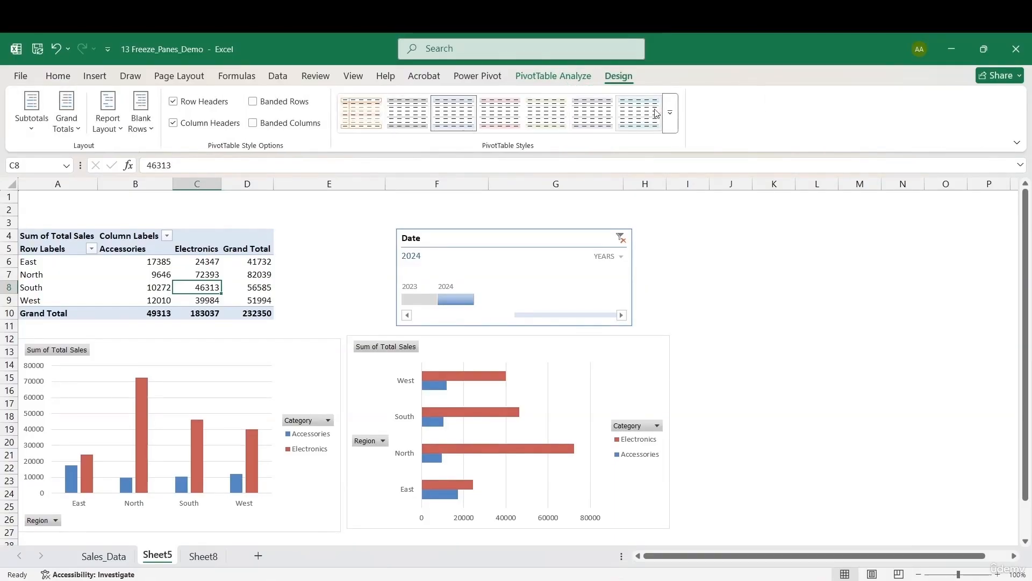
pyautogui.click(671, 113)
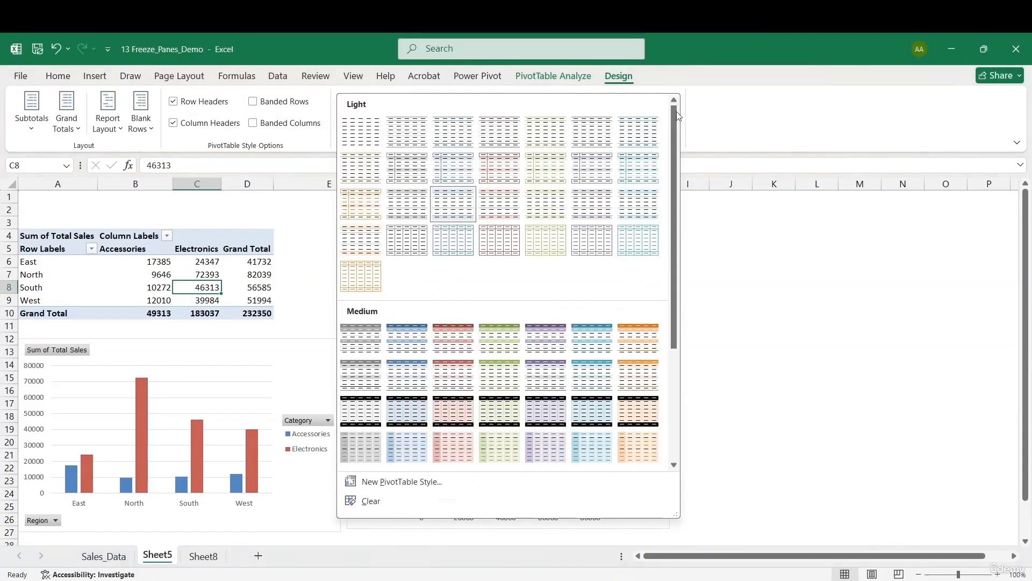
pyautogui.click(421, 345)
# - Apply the dark blue timeline style to the Date timeline
pyautogui.click(488, 254)
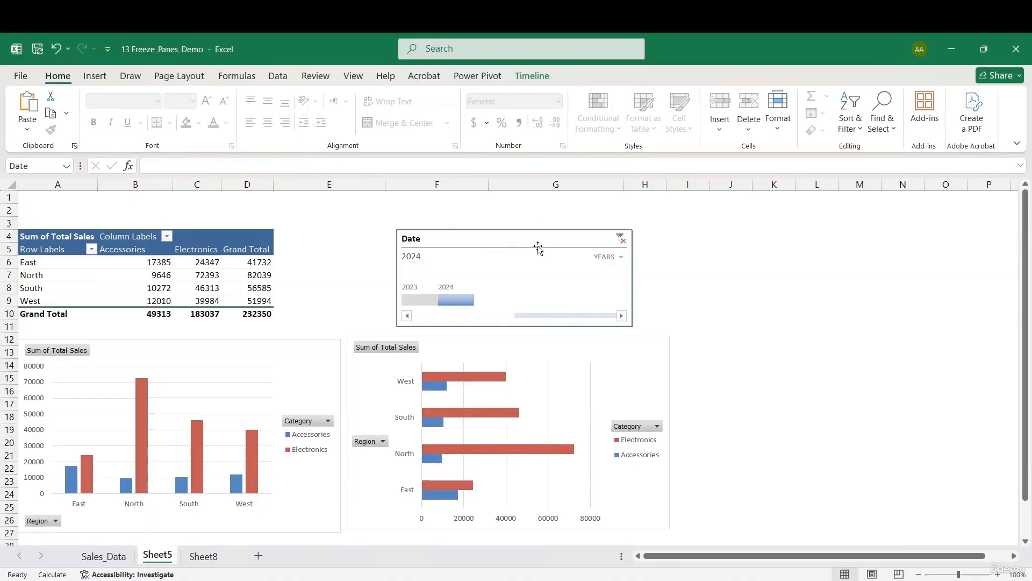
pyautogui.click(549, 76)
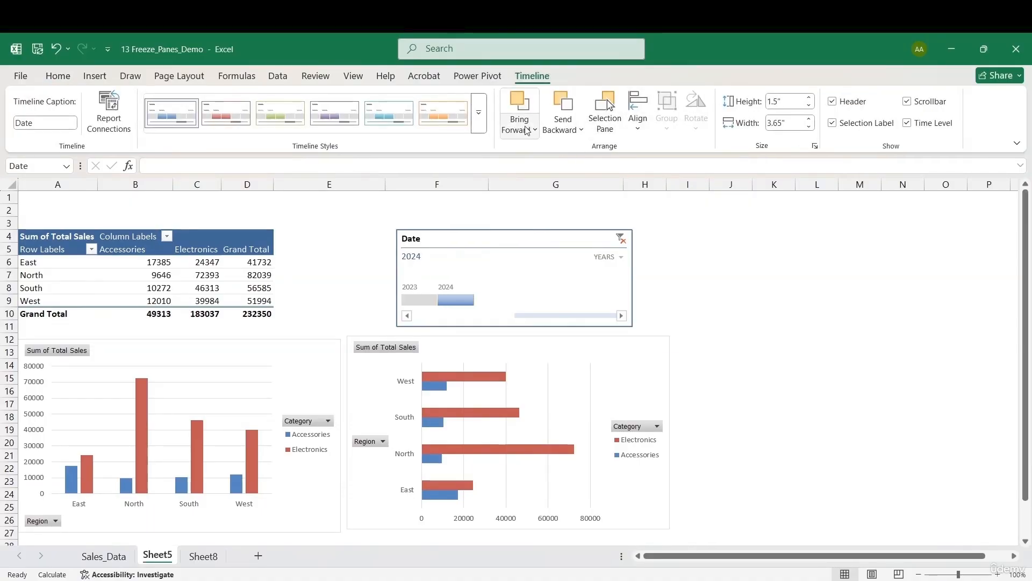
pyautogui.click(480, 130)
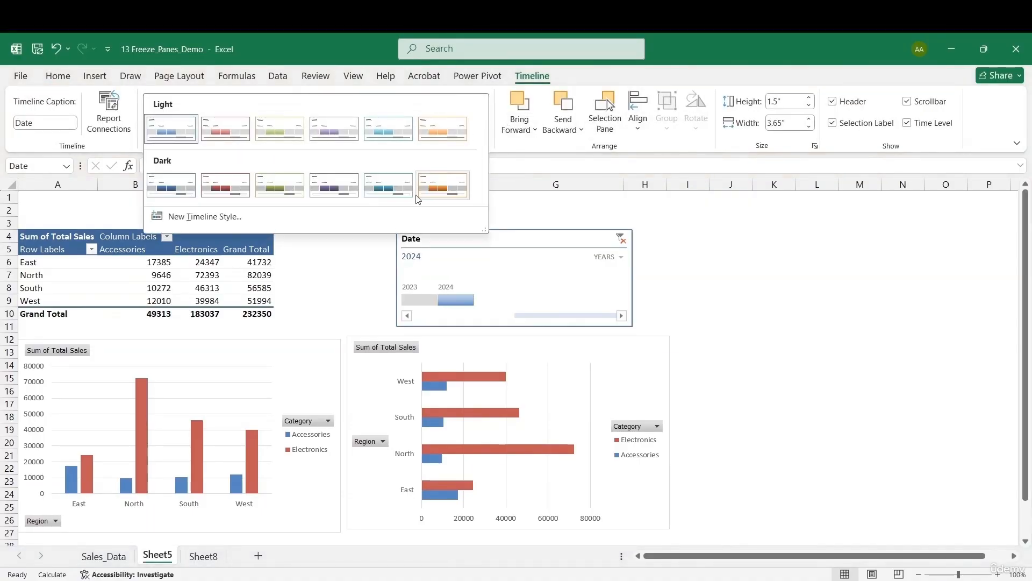
pyautogui.click(183, 188)
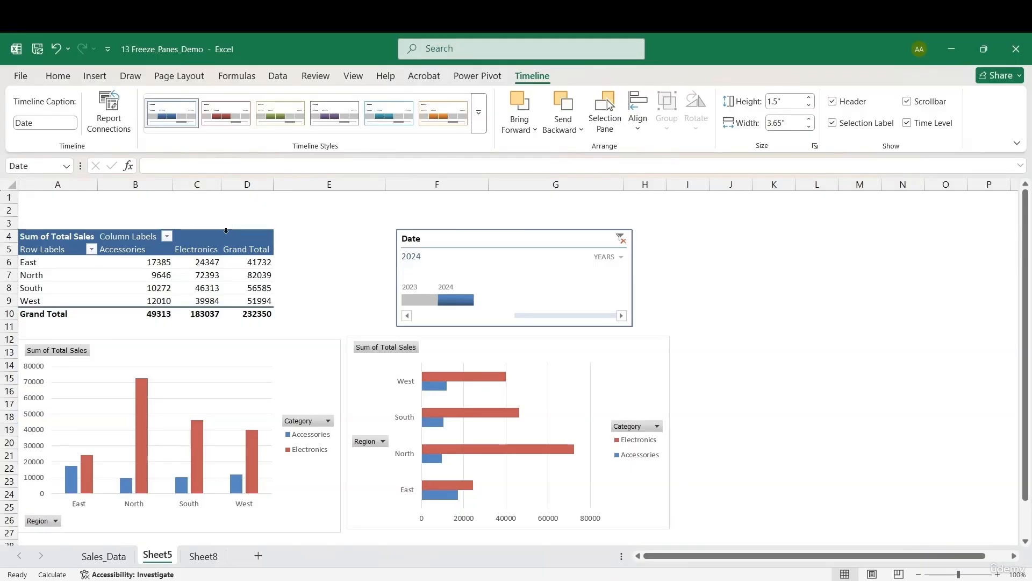
# - Move the Date timeline closer to the pivot table and extend its selection to both 2023 and 2024
pyautogui.moveTo(420, 241); pyautogui.dragTo(383, 236)
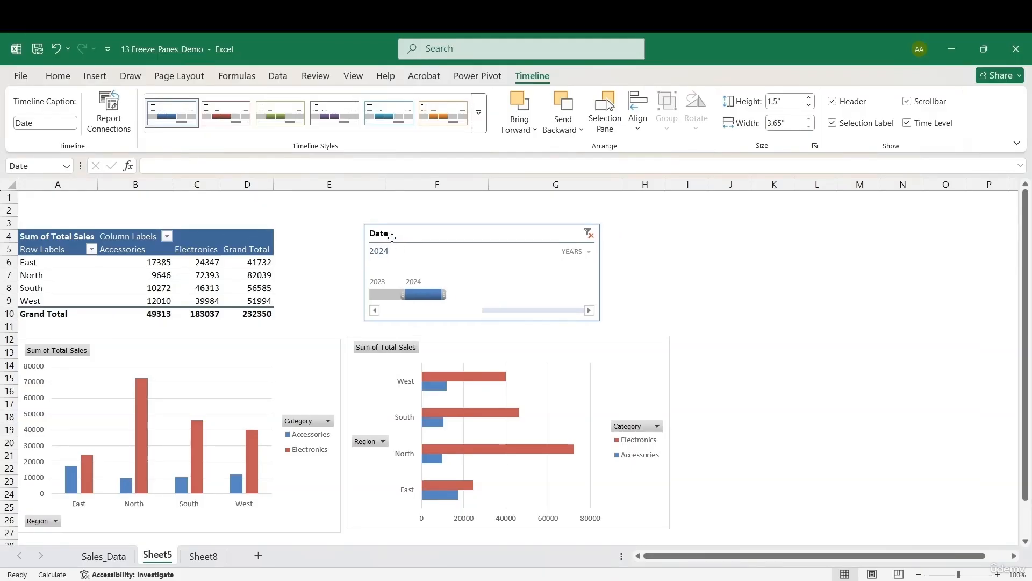
pyautogui.click(382, 291)
pyautogui.keyDown('shift'); pyautogui.click(417, 293); pyautogui.keyUp('shift')
pyautogui.click(321, 365)
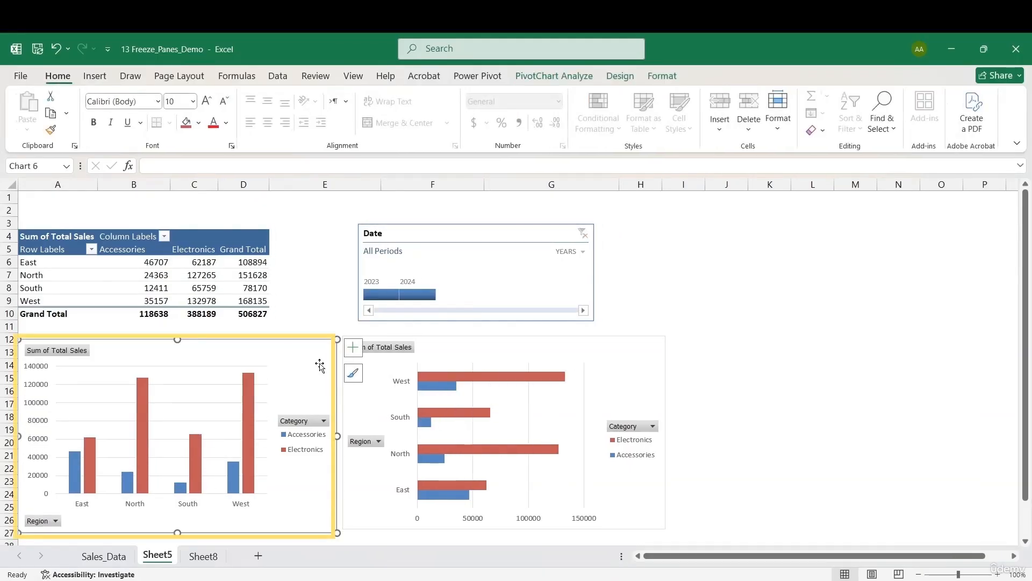
pyautogui.click(459, 352)
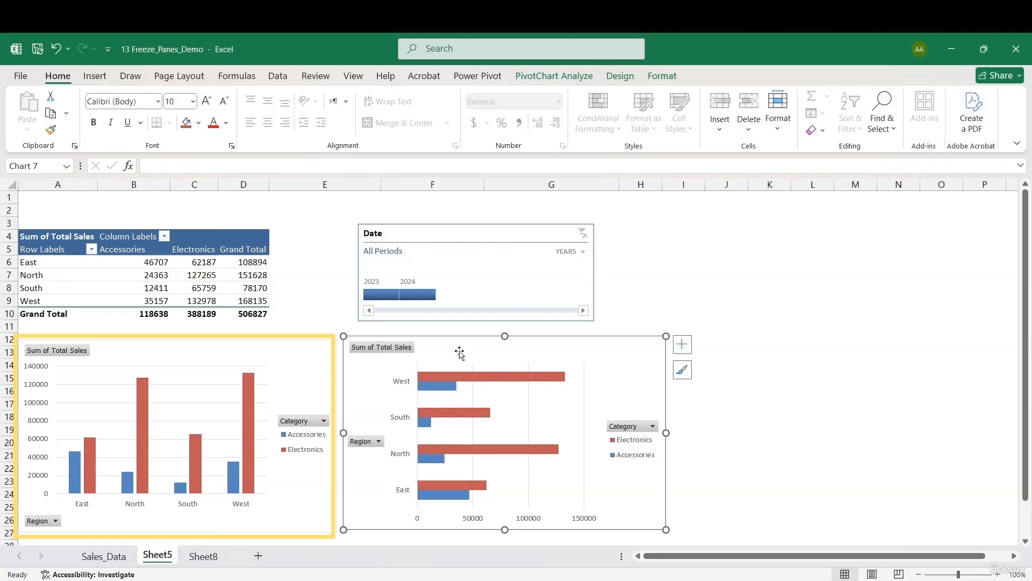
pyautogui.click(300, 353)
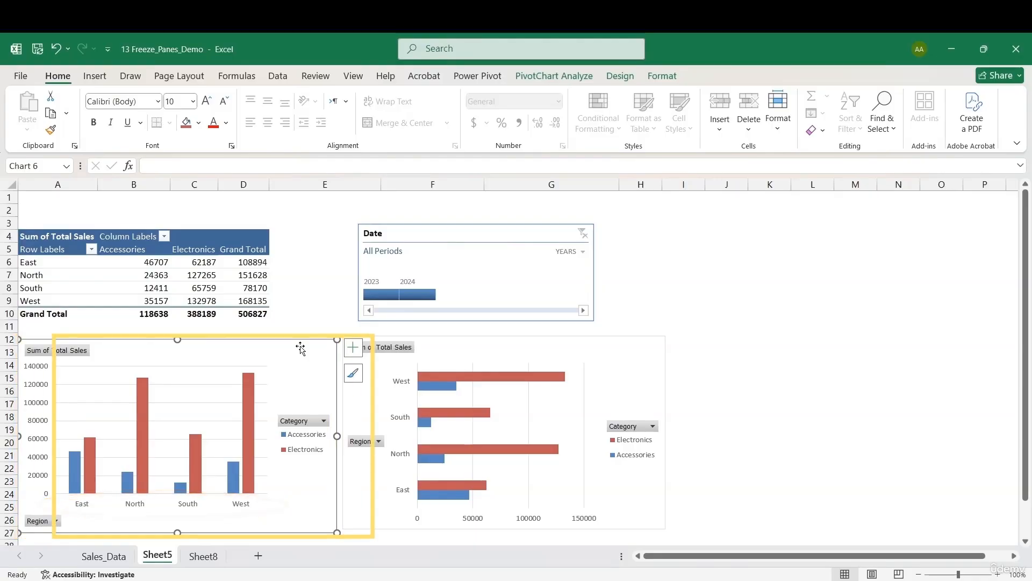
pyautogui.click(451, 351)
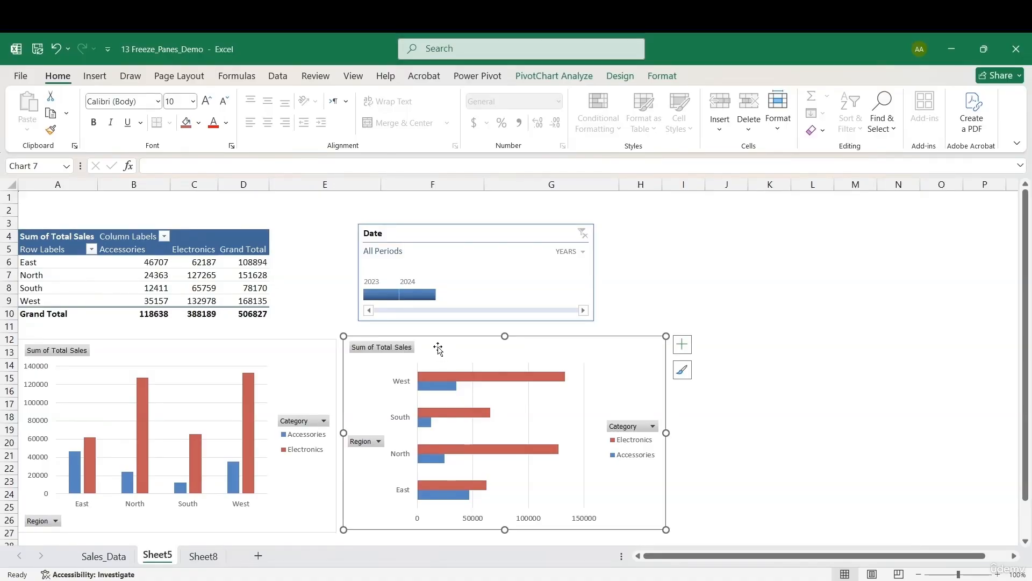
# - Filter the pivot data with the Date timeline by 2023 and by 2024, and clear the timeline filter
pyautogui.click(391, 295)
pyautogui.click(418, 295)
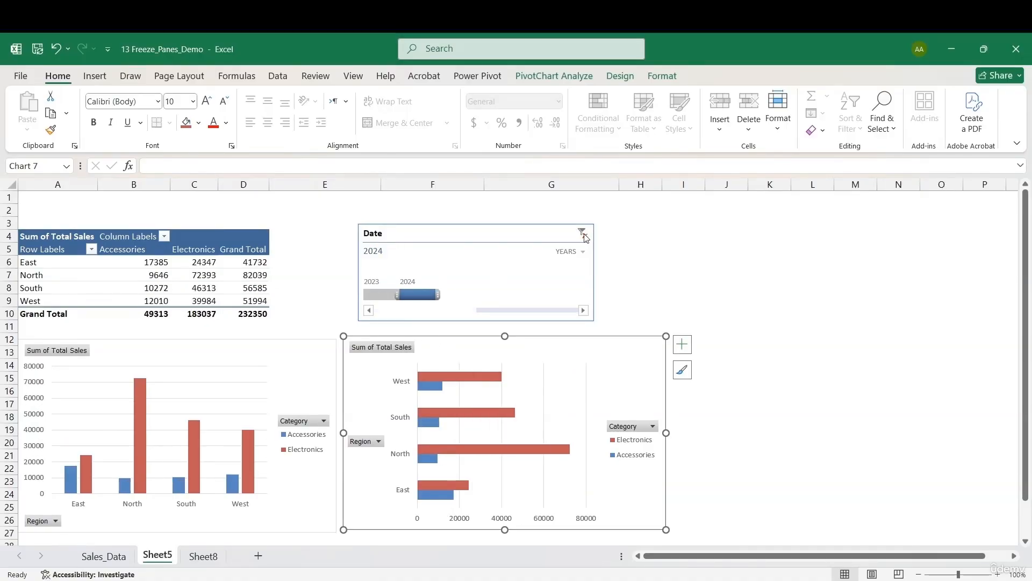
pyautogui.click(582, 235)
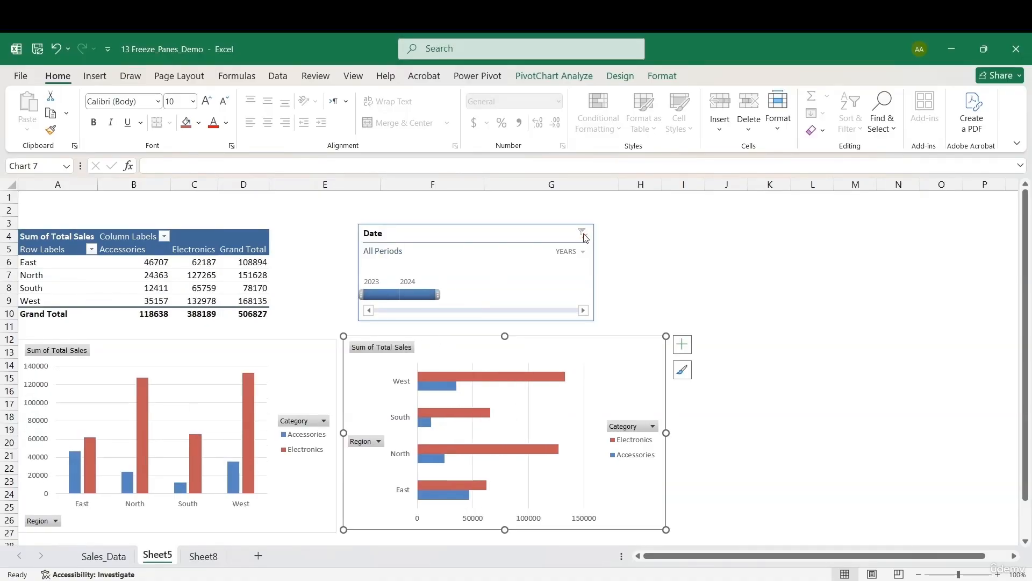
# - Select the regional sales table B5:D9 on Sheet8, including its headers
pyautogui.click(209, 557)
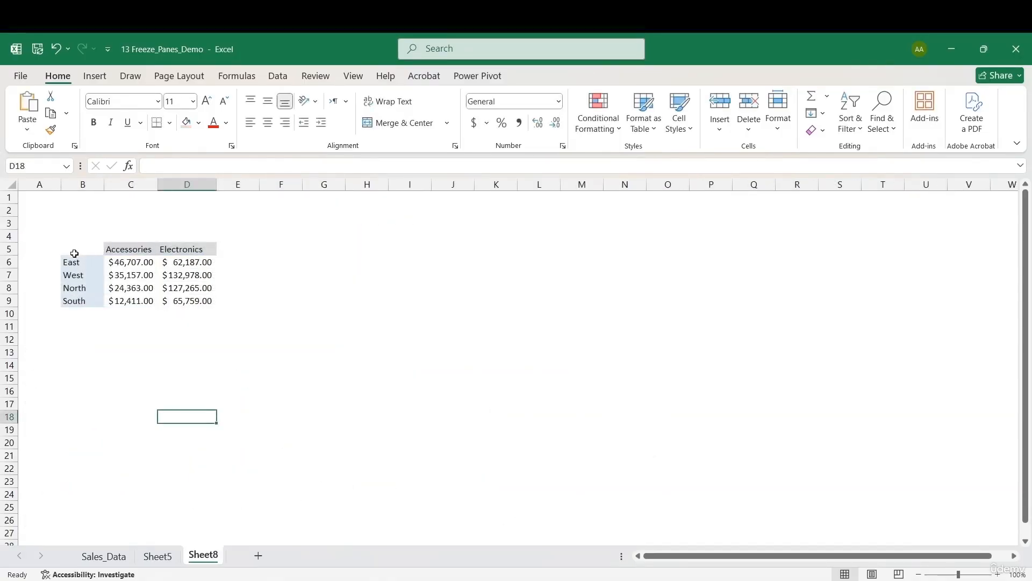
pyautogui.moveTo(81, 248); pyautogui.dragTo(185, 295)
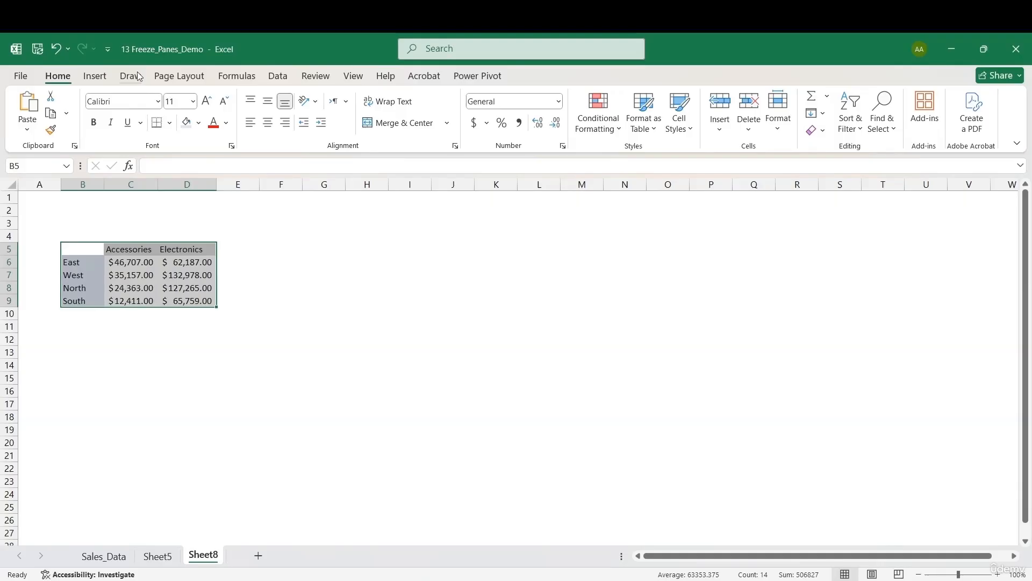
pyautogui.click(96, 76)
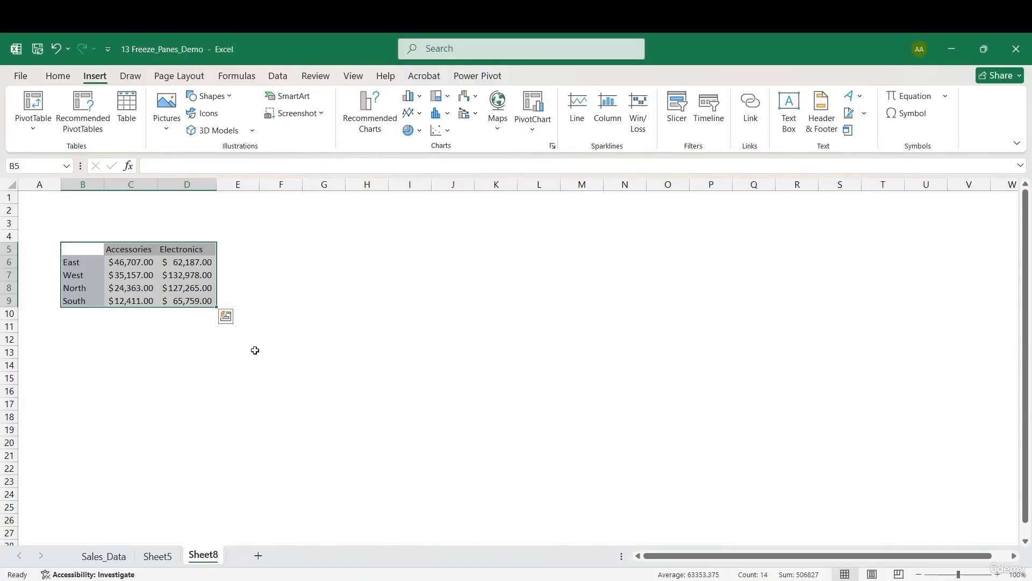
pyautogui.click(157, 555)
pyautogui.click(165, 280)
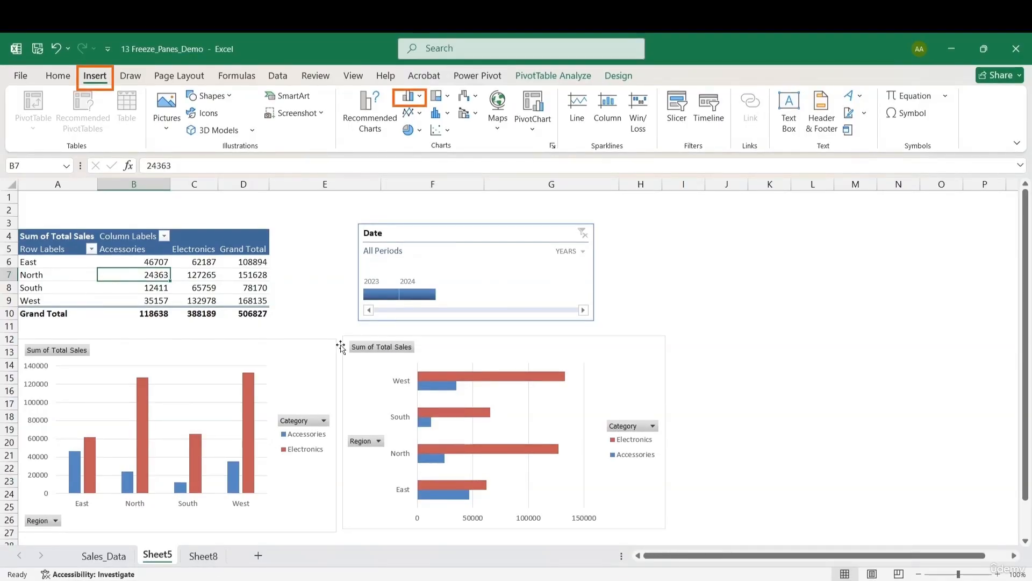
pyautogui.click(411, 97)
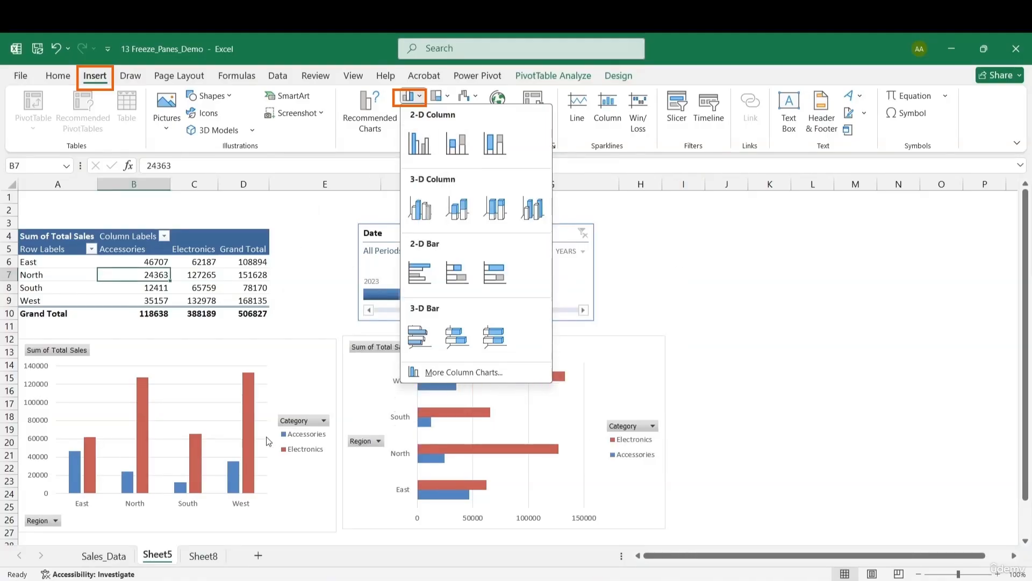
pyautogui.click(203, 556)
pyautogui.click(203, 555)
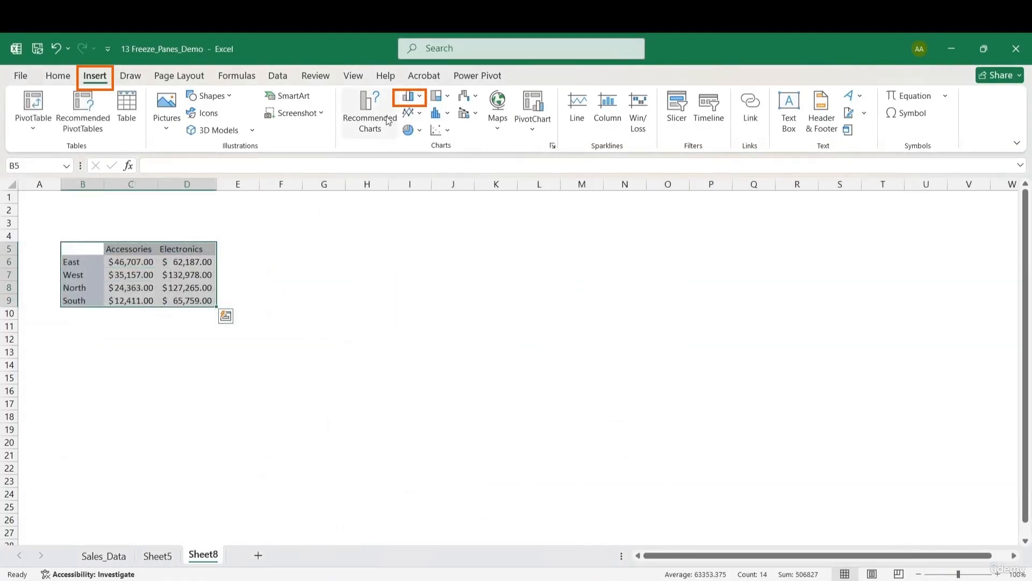
# - Insert a 2-D Clustered Column chart from the Sheet8 sales table and place it just below the data
pyautogui.click(409, 98)
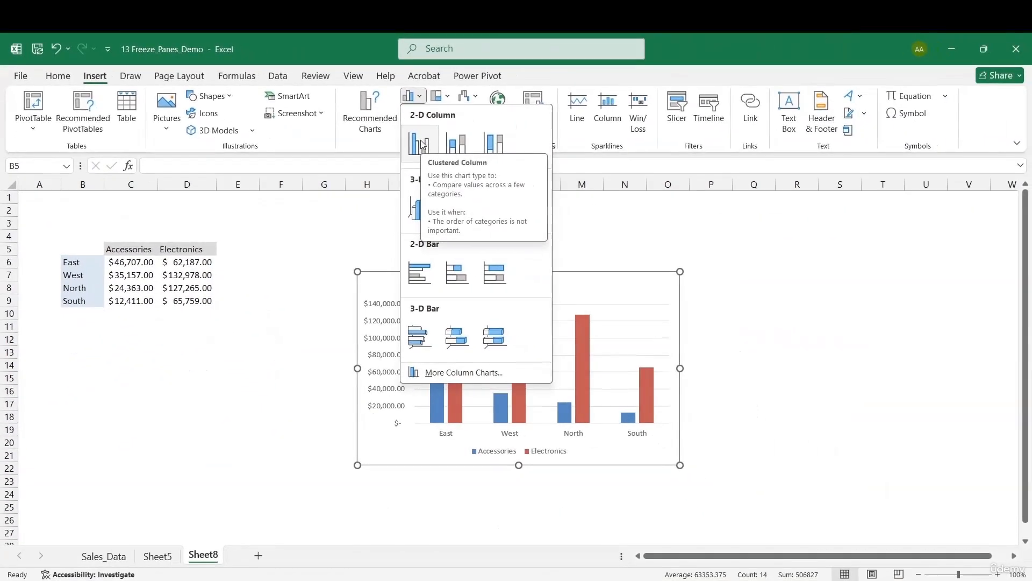
pyautogui.click(559, 175)
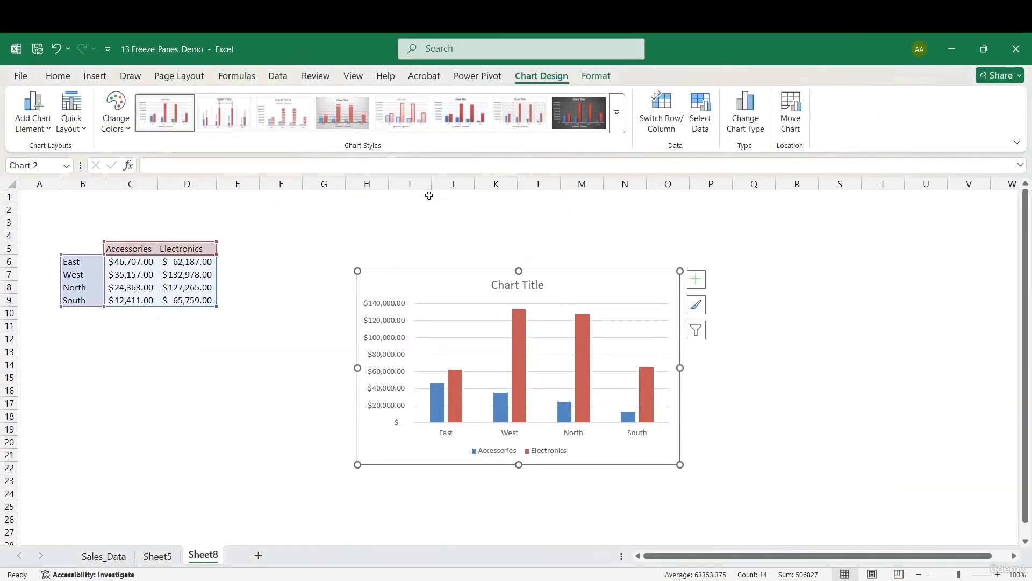
pyautogui.moveTo(452, 285)
pyautogui.mouseDown()
pyautogui.moveTo(166, 327)
pyautogui.moveTo(138, 344)
pyautogui.mouseUp()
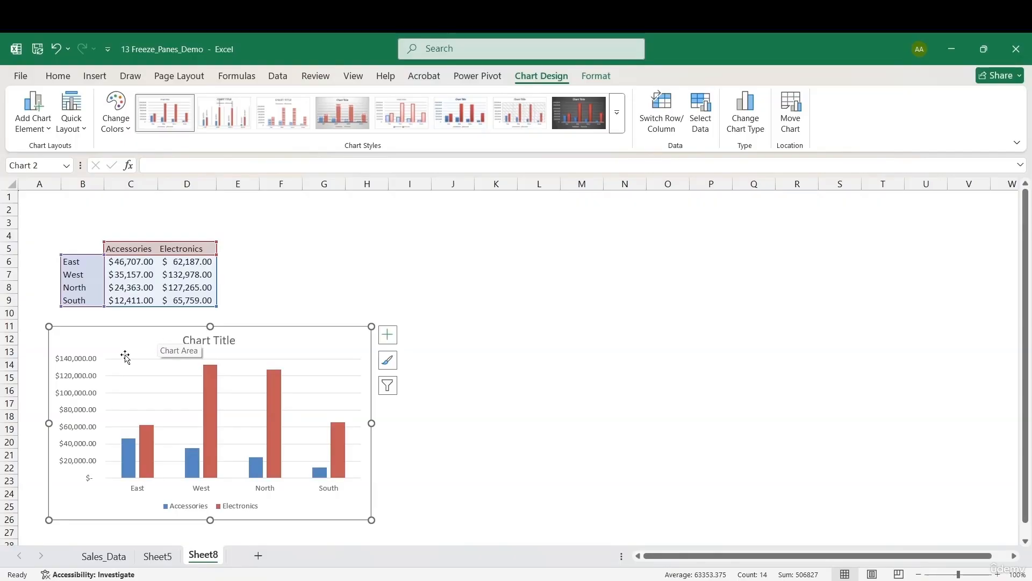
# - Replace the placeholder chart title with "Sales Performance by Region"
pyautogui.click(211, 415)
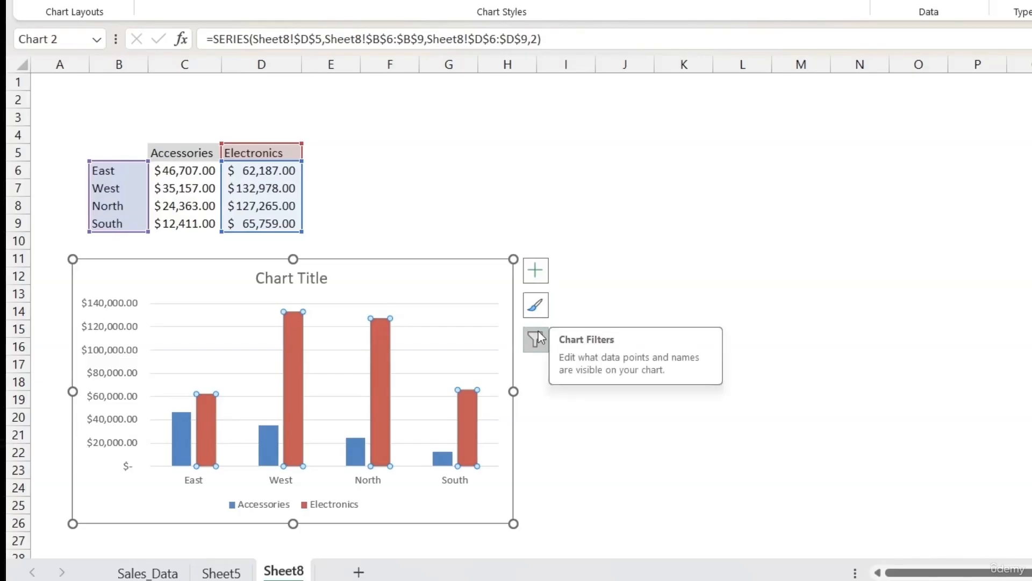
pyautogui.click(534, 270)
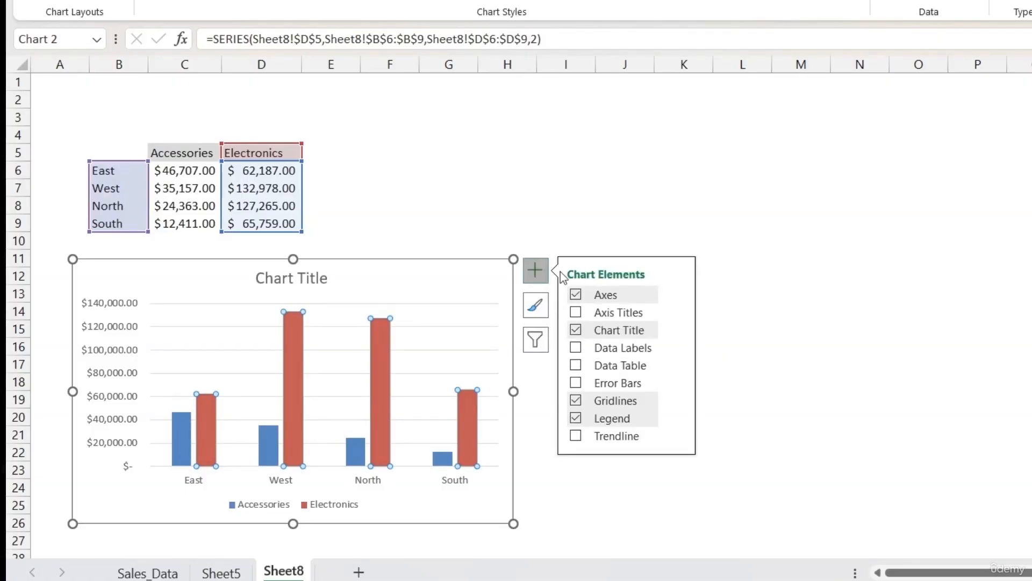
pyautogui.click(316, 278)
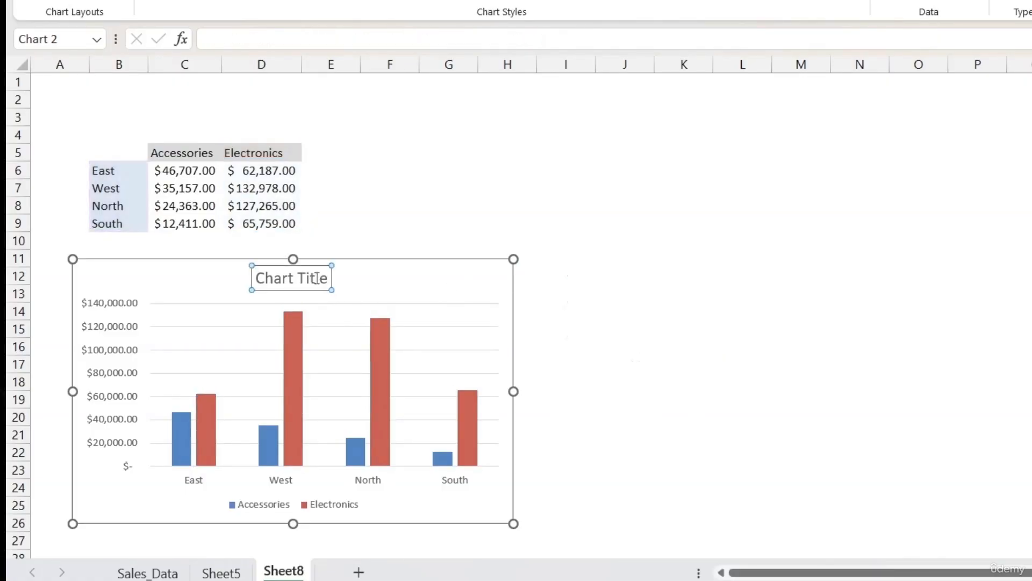
pyautogui.tripleClick(316, 278)
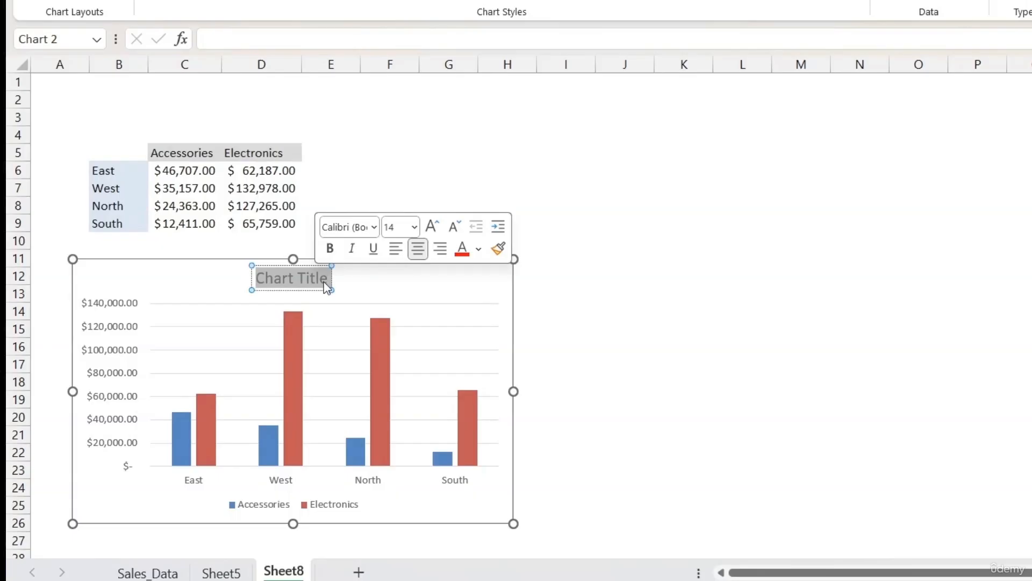
pyautogui.write("Sales Performance by Region'")
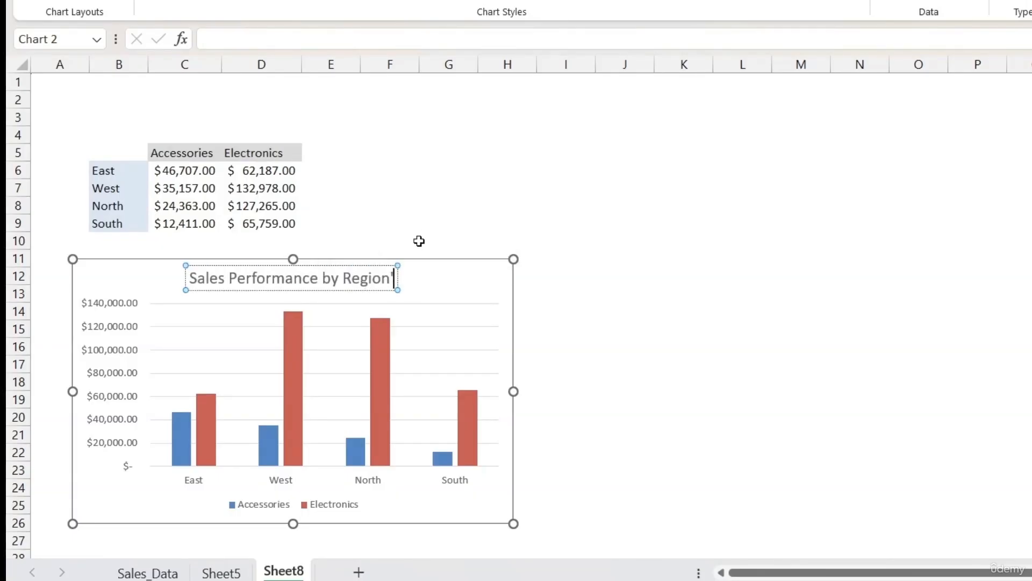
pyautogui.press('BackSpace')
pyautogui.click(463, 278)
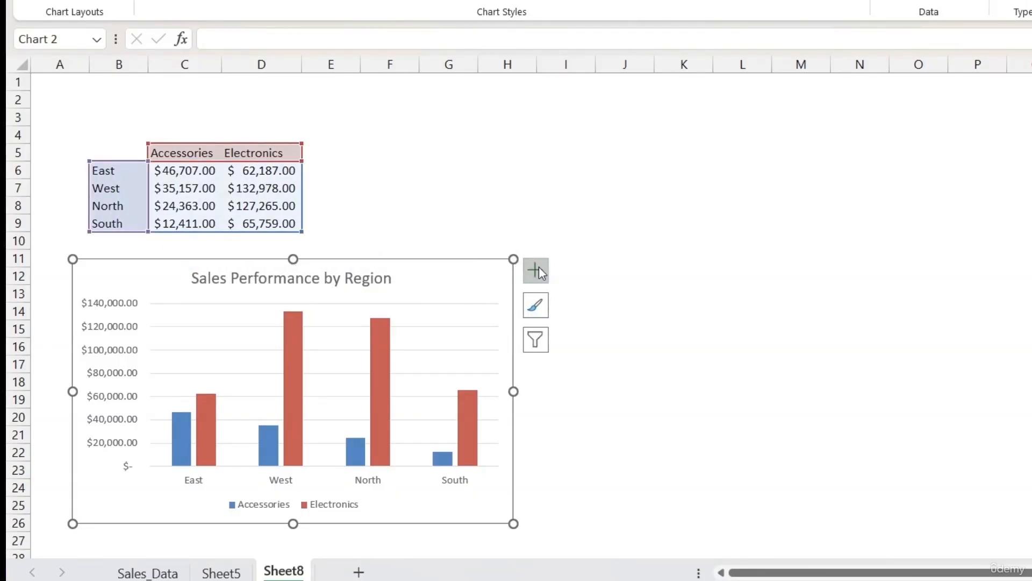
# - Add data labels to the column chart, and turn its chart title off and back on
pyautogui.click(541, 273)
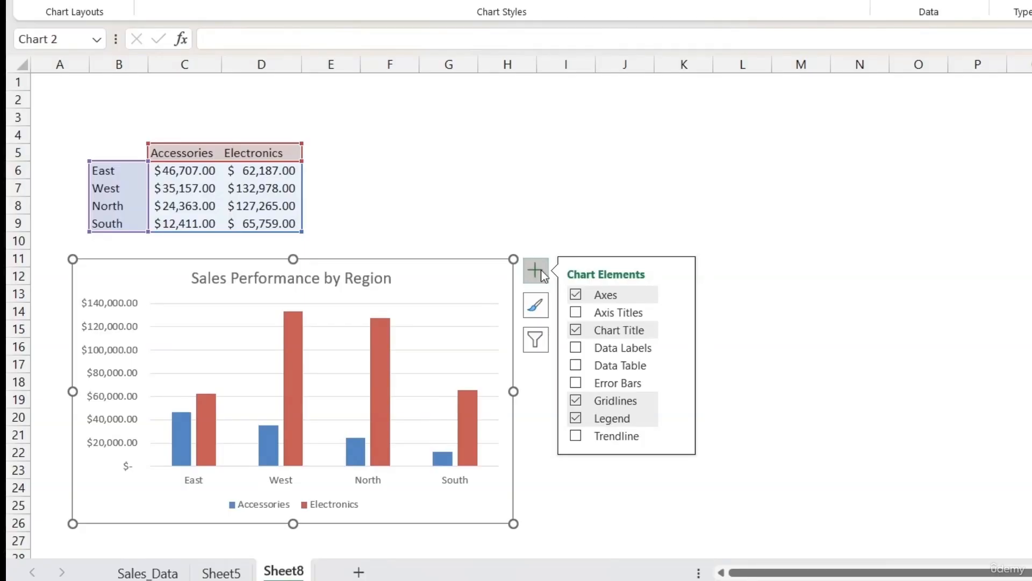
pyautogui.click(576, 349)
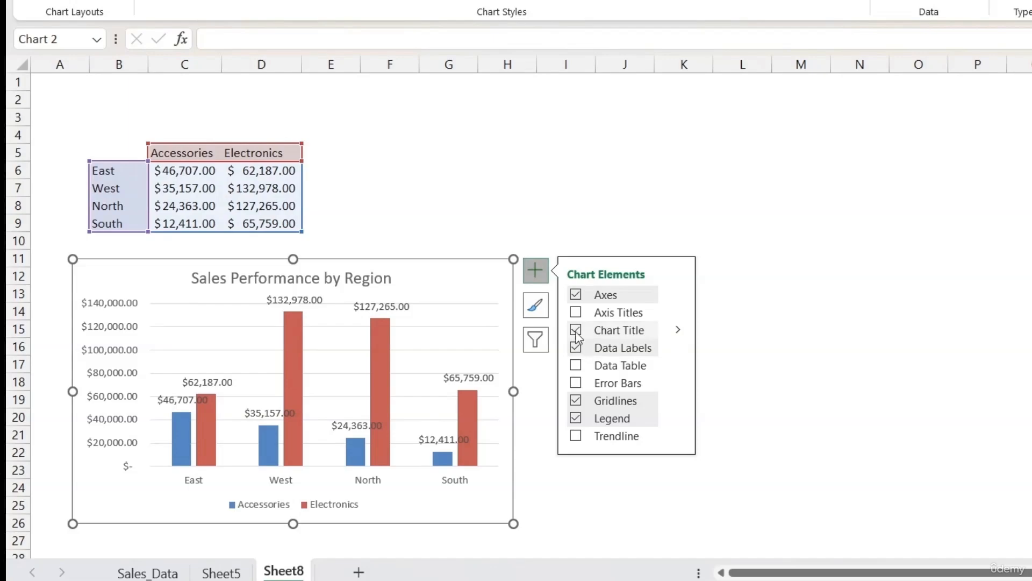
pyautogui.click(576, 330)
pyautogui.click(576, 330)
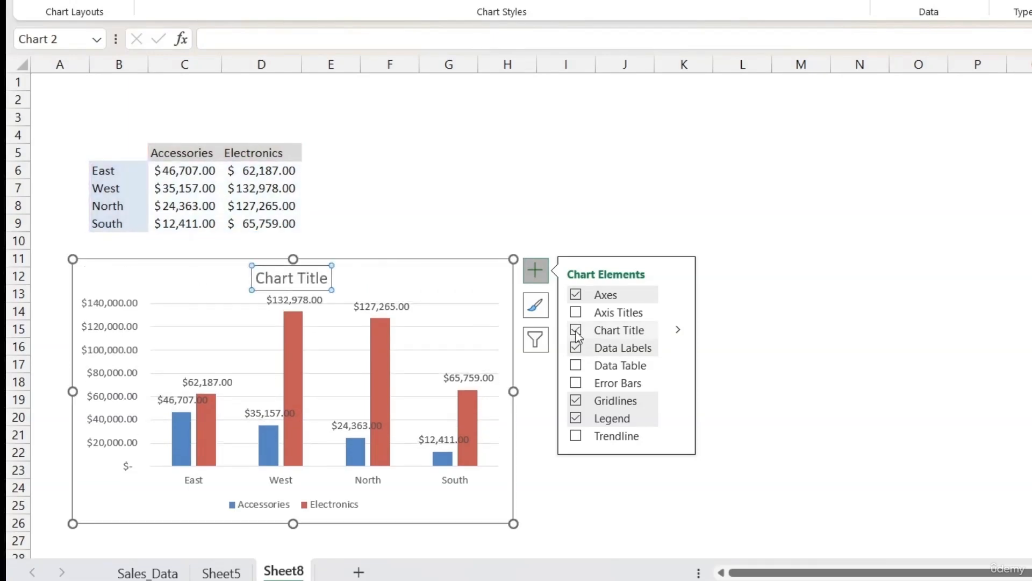
# - Retitle the chart "Sales Performance by Region" and select the chart area
pyautogui.click(318, 278)
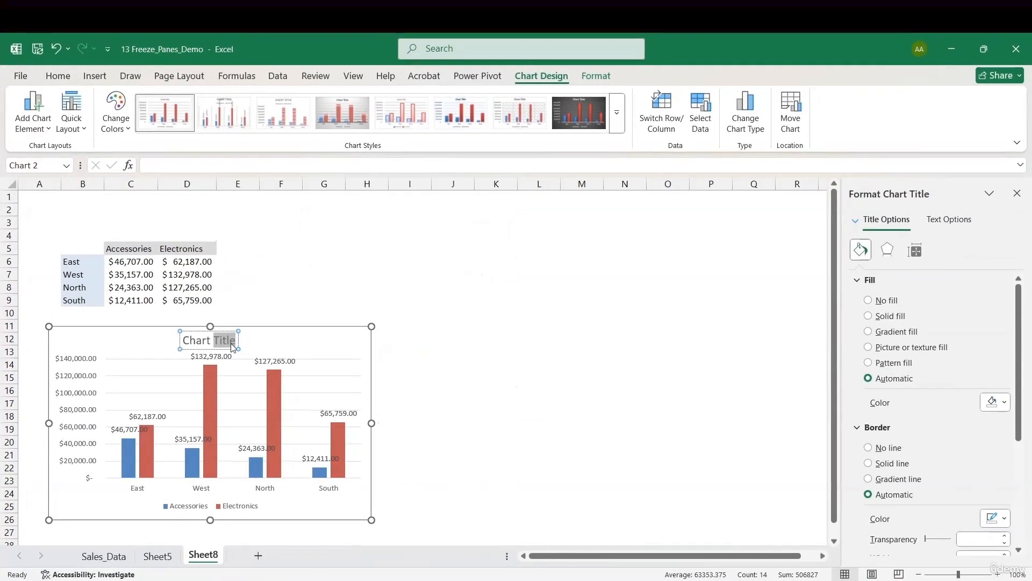
pyautogui.moveTo(329, 278); pyautogui.dragTo(256, 280)
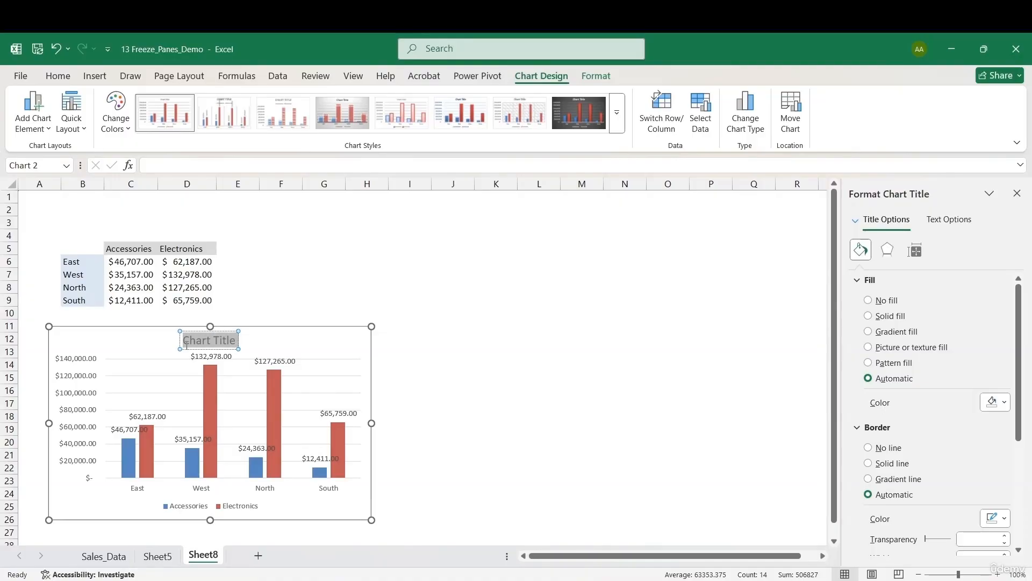
pyautogui.write('Sales Performance by Region')
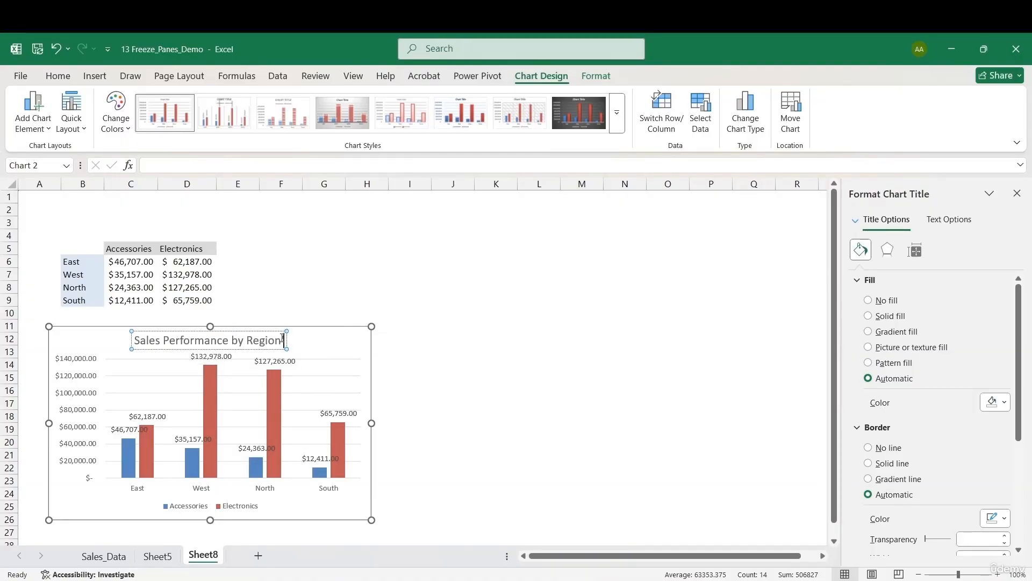
pyautogui.click(337, 346)
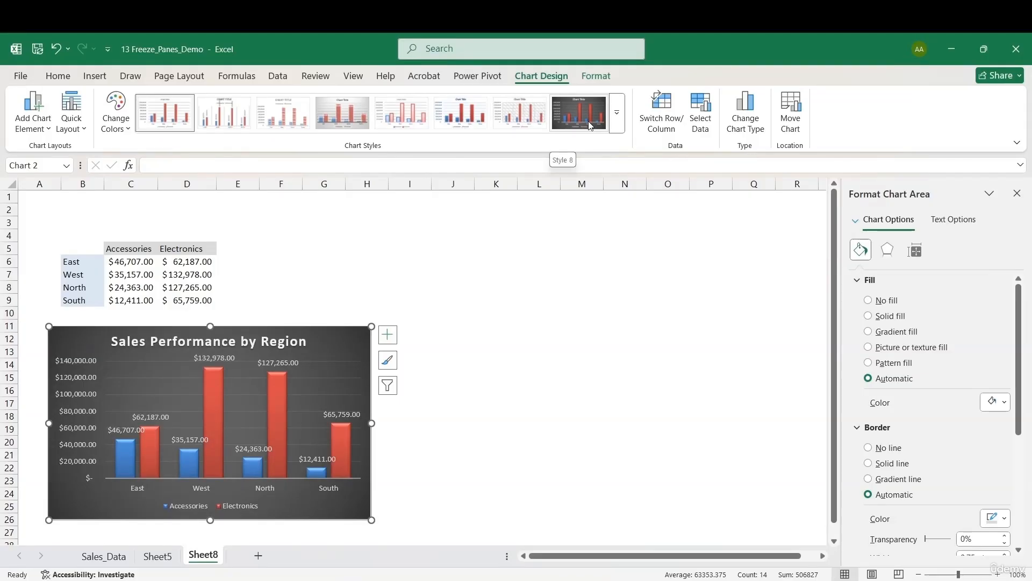
# - Browse the chart styles and apply Style 8 to the column chart
pyautogui.click(621, 117)
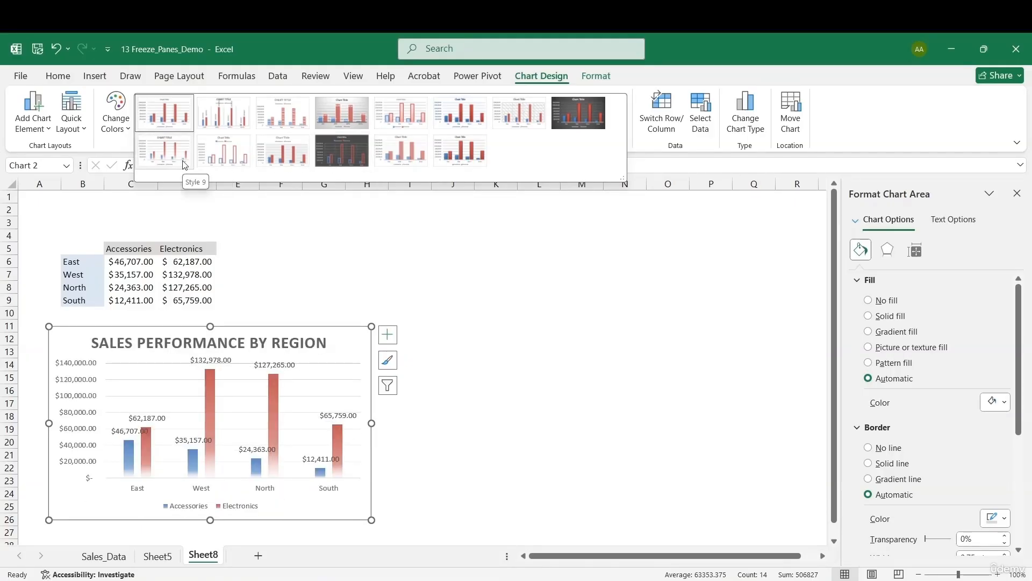
pyautogui.click(592, 120)
# - Change the West region's Accessories sales in cell C7 to 80000
pyautogui.click(125, 275)
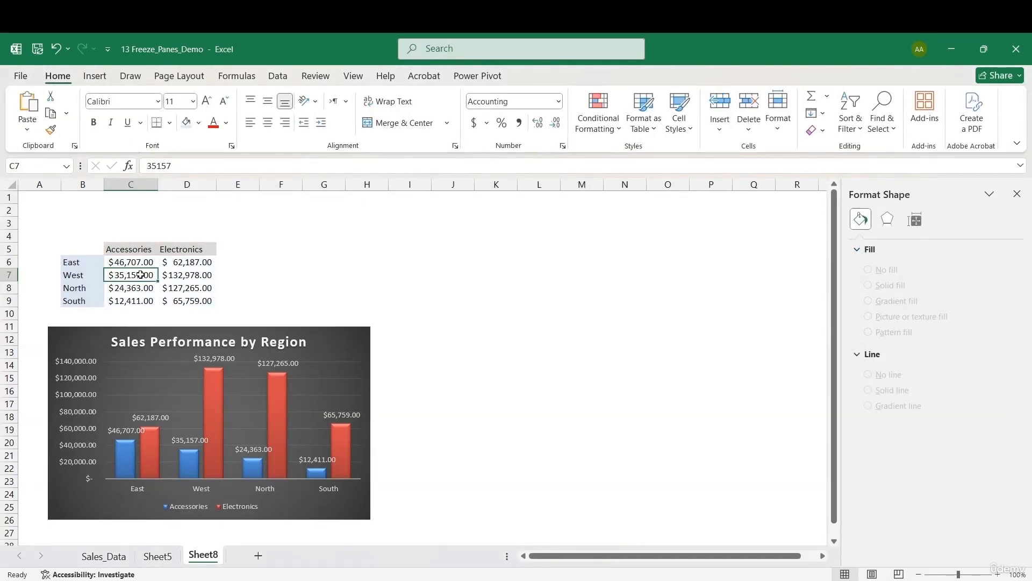
pyautogui.press('Up')
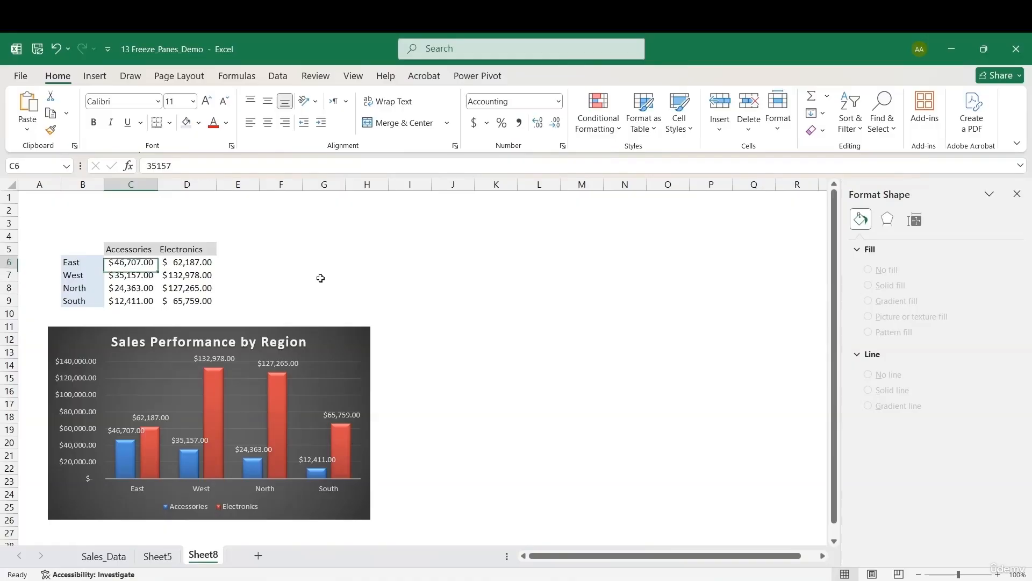
pyautogui.press('Down')
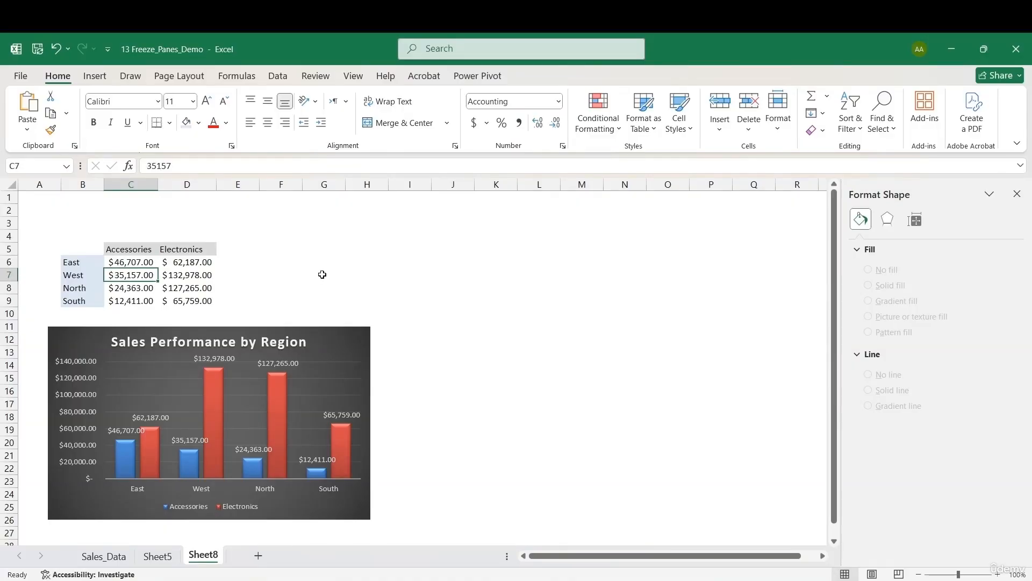
pyautogui.write('80000')
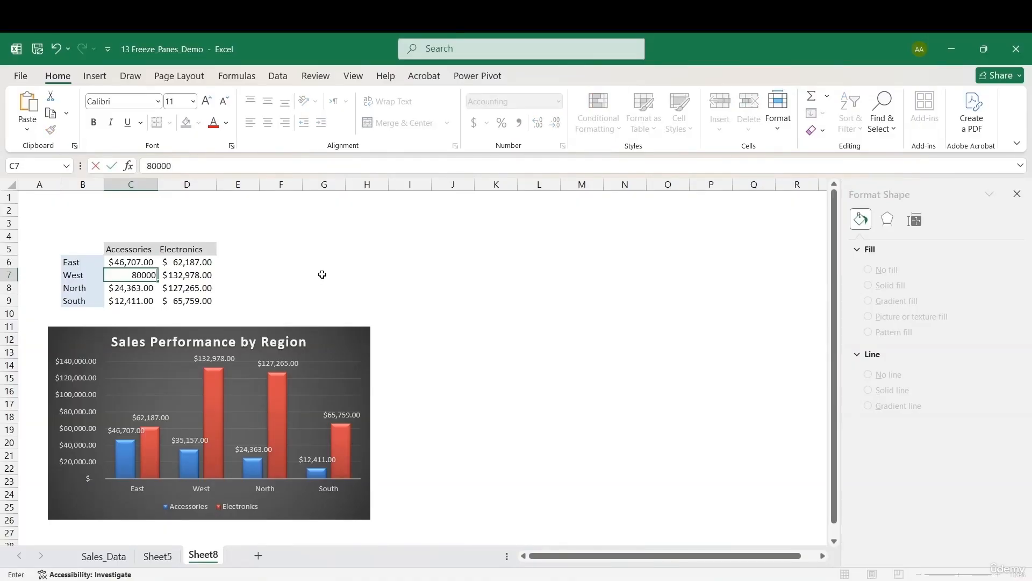
pyautogui.press('Return')
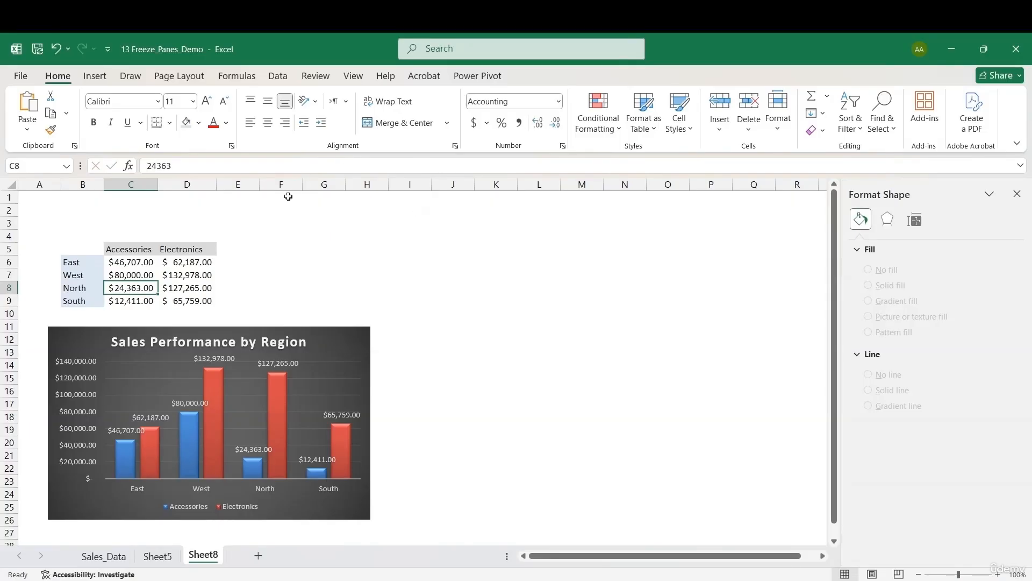
pyautogui.click(186, 438)
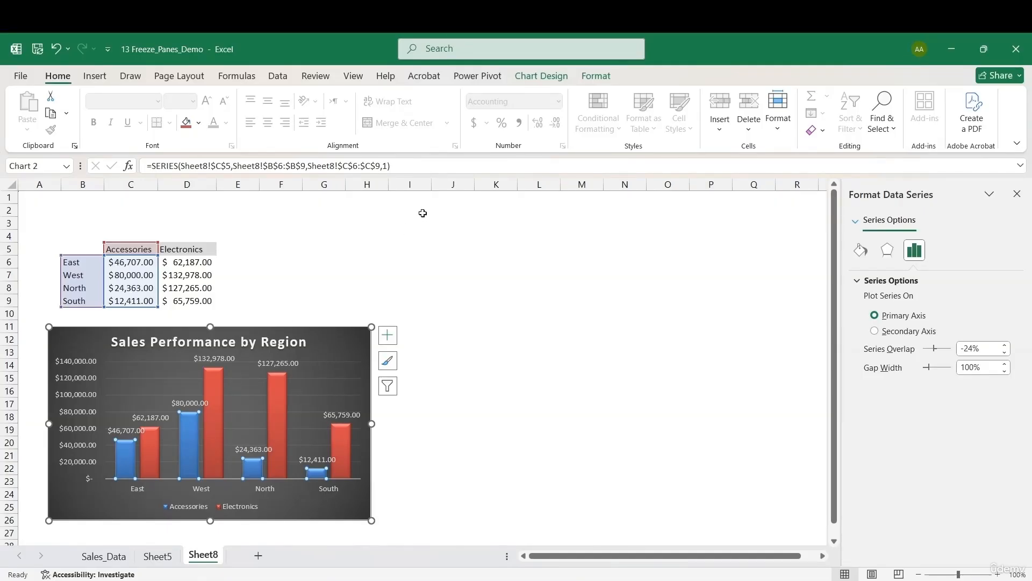
pyautogui.click(561, 79)
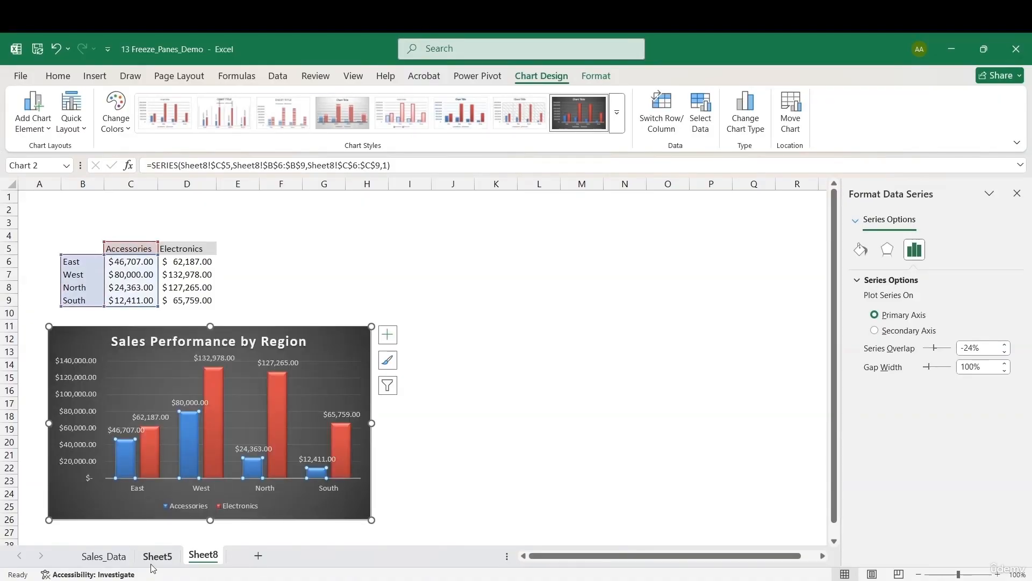
# - Insert a 2-D Clustered Bar chart from the sales table B5:D9 beside the column chart and add data labels to it
pyautogui.moveTo(92, 248); pyautogui.dragTo(199, 300)
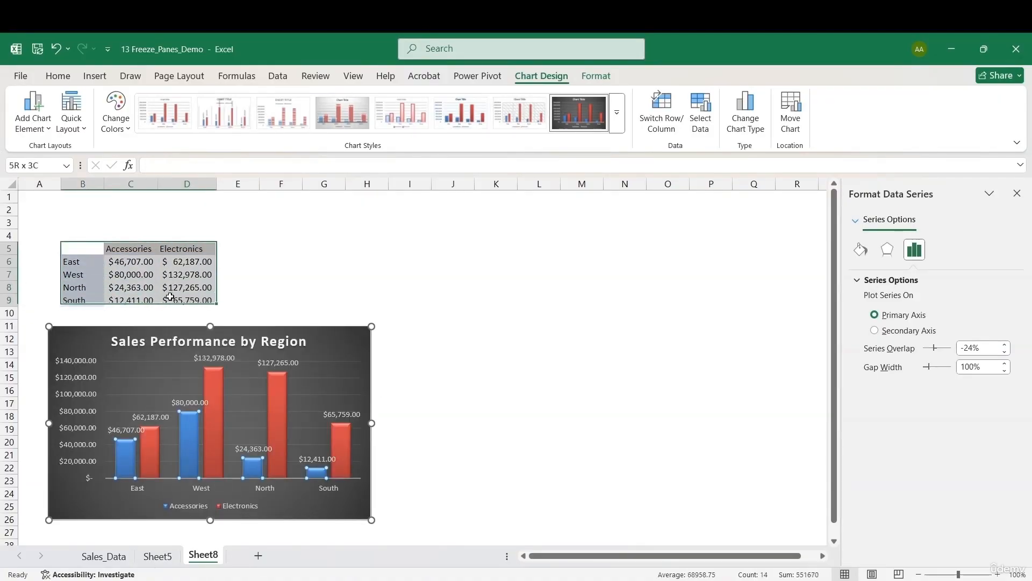
pyautogui.click(95, 76)
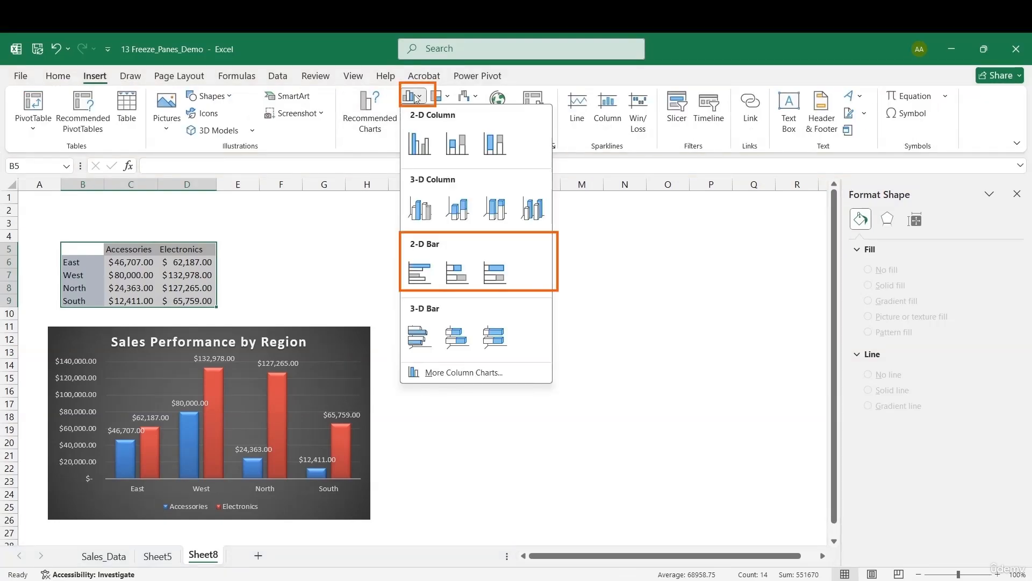
pyautogui.click(425, 274)
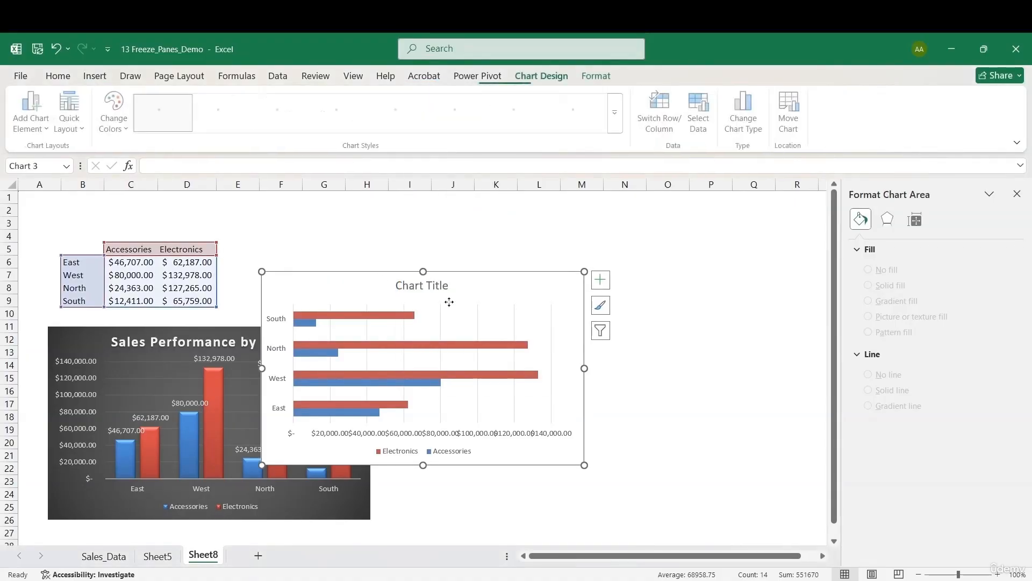
pyautogui.moveTo(380, 279); pyautogui.dragTo(529, 324)
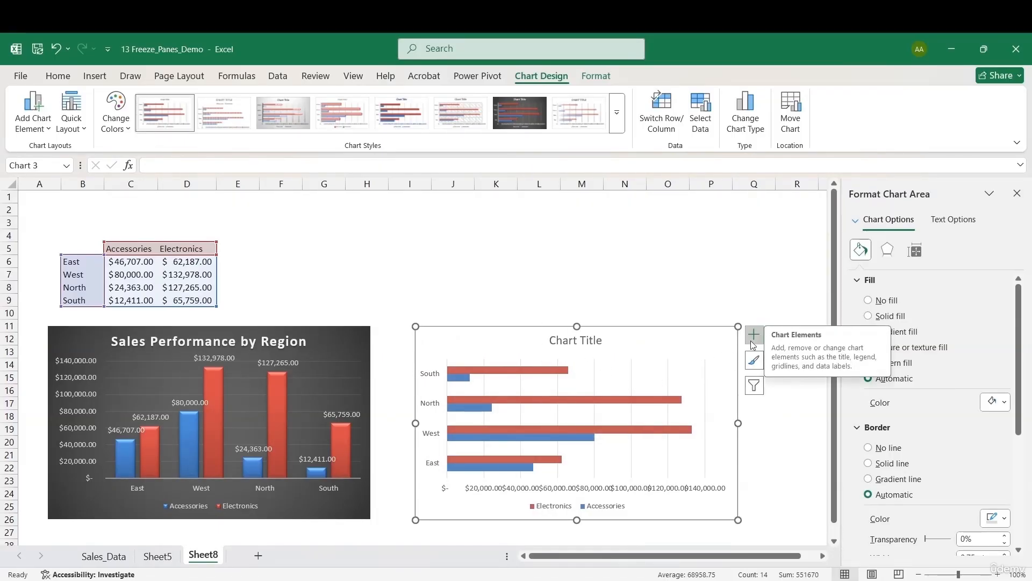
pyautogui.click(753, 335)
pyautogui.click(784, 390)
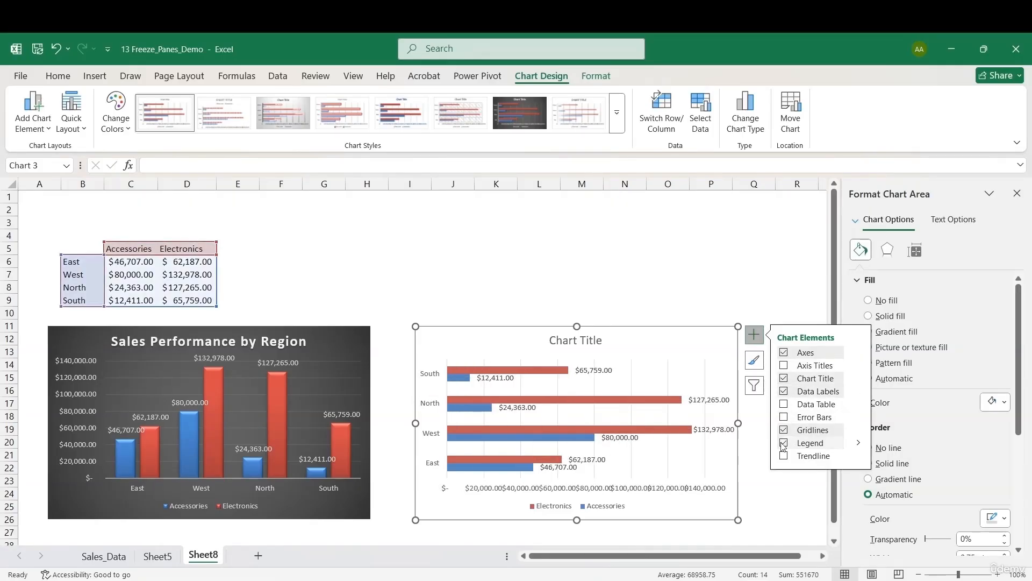
# - Change the type of the dark "Sales Performance by Region" column chart to Clustered Bar
pyautogui.click(259, 376)
pyautogui.rightClick(260, 376)
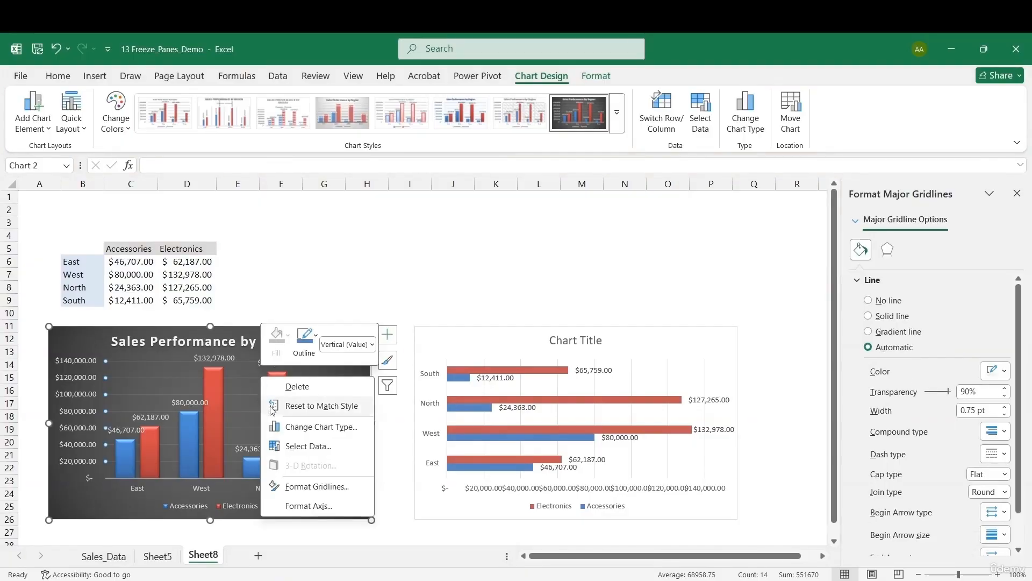
pyautogui.click(287, 427)
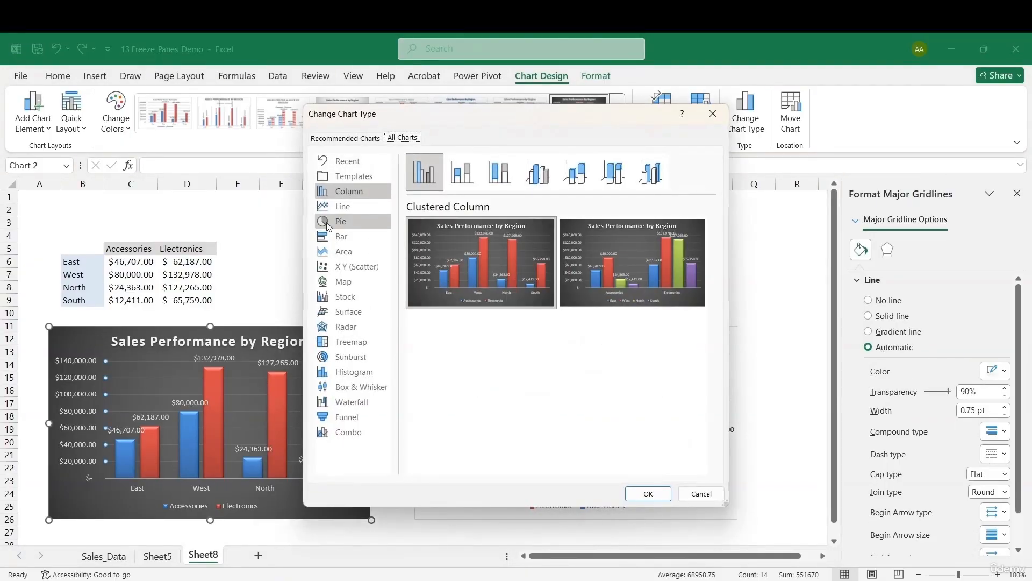
pyautogui.click(339, 207)
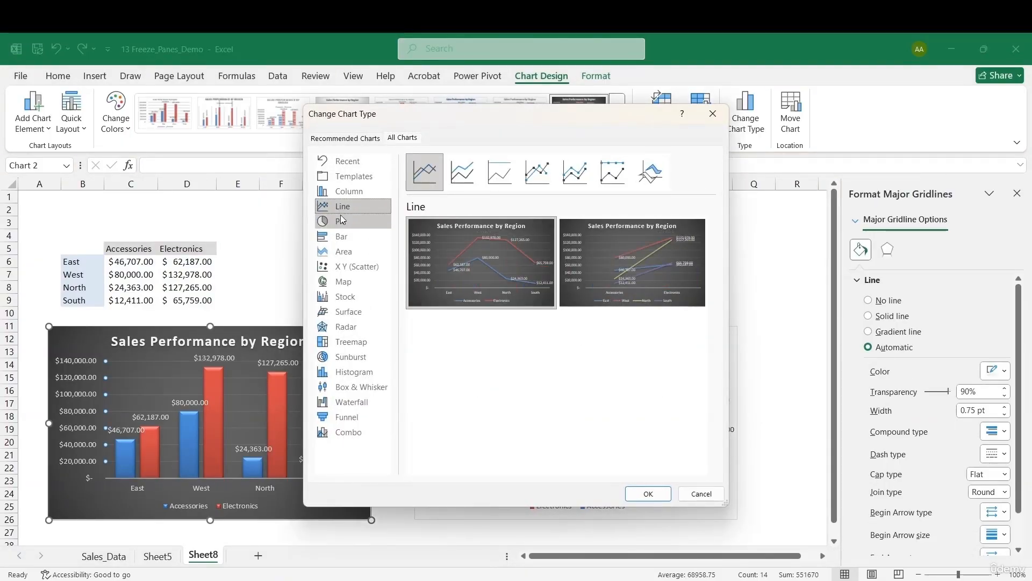
pyautogui.click(344, 223)
pyautogui.click(341, 237)
pyautogui.moveTo(496, 240)
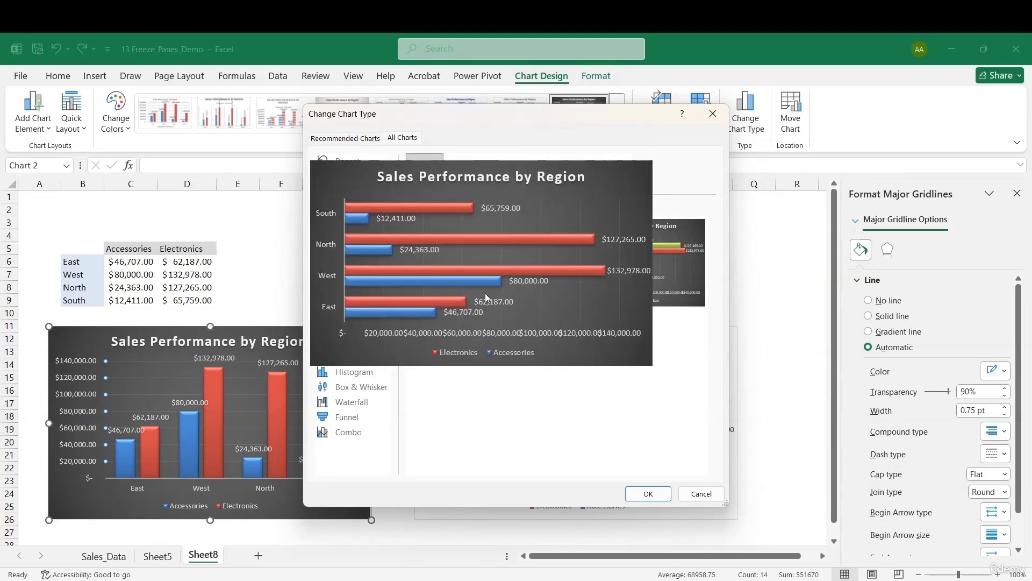
pyautogui.click(642, 492)
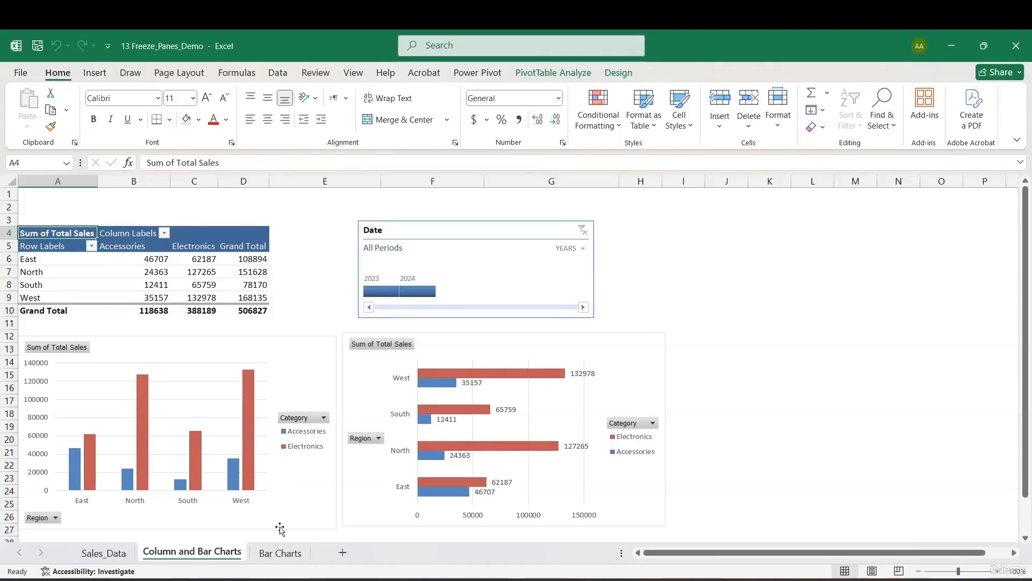
# - Copy the whole pivot table A4:D10 from the Column and Bar Charts sheet
pyautogui.click(280, 553)
pyautogui.click(229, 554)
pyautogui.click(209, 284)
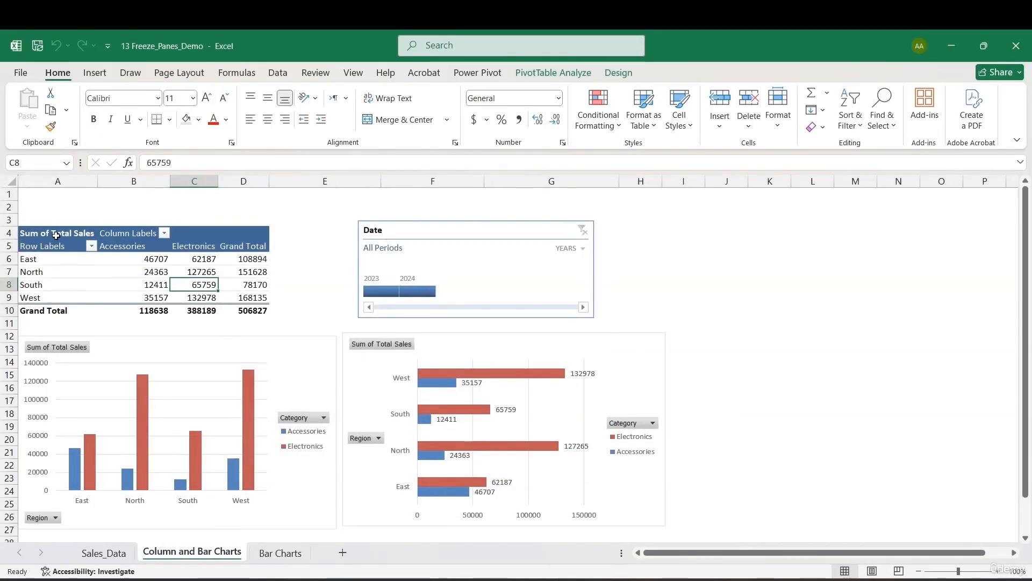
pyautogui.moveTo(55, 235); pyautogui.dragTo(231, 309)
pyautogui.rightClick(232, 307)
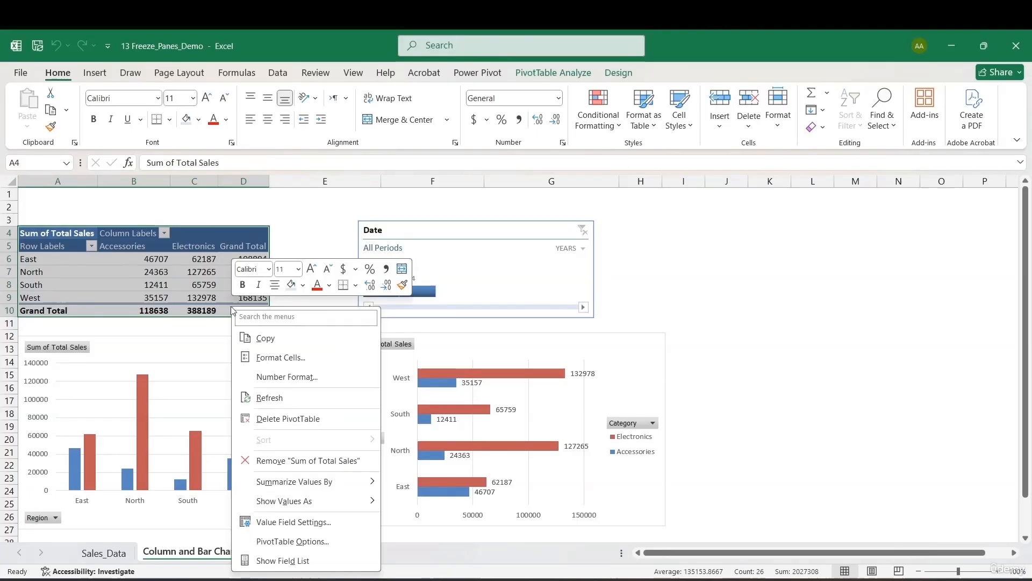
pyautogui.click(265, 337)
# - Add a new worksheet after Bar Charts and paste the copied pivot table at cell B3
pyautogui.hotkey('ctrl', 'pagedown')
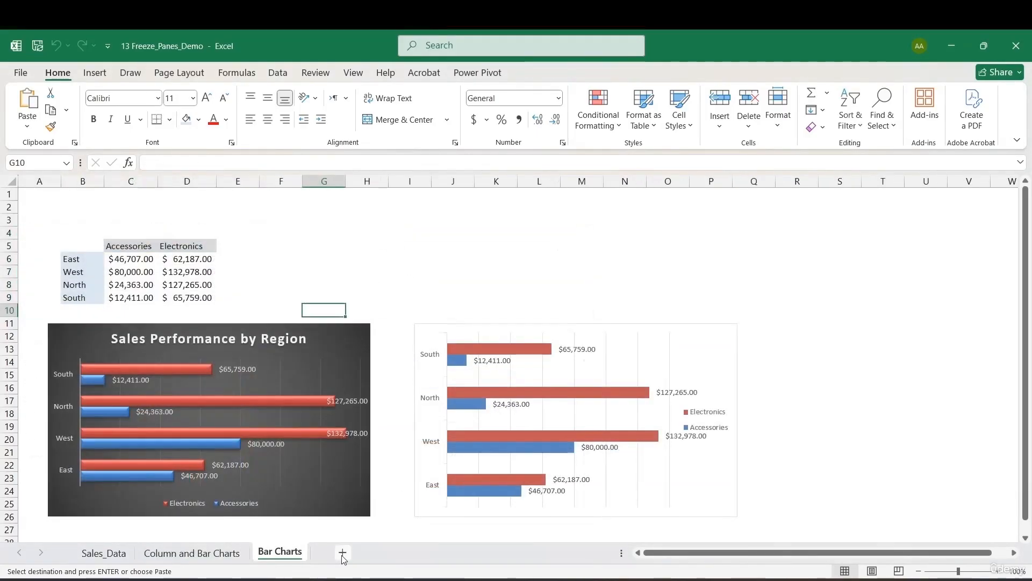
pyautogui.click(342, 554)
pyautogui.click(91, 224)
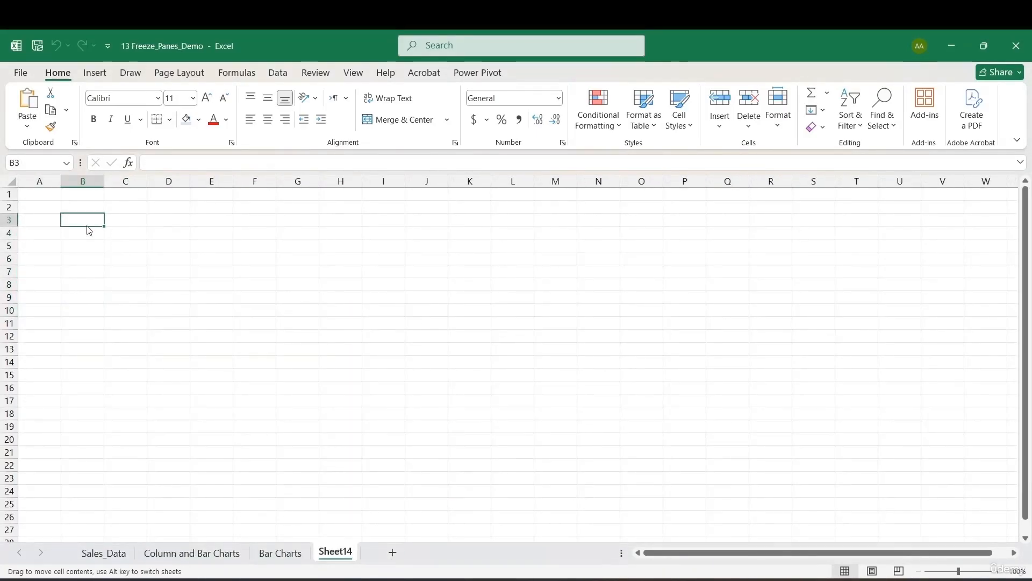
pyautogui.hotkey('ctrl', 'v')
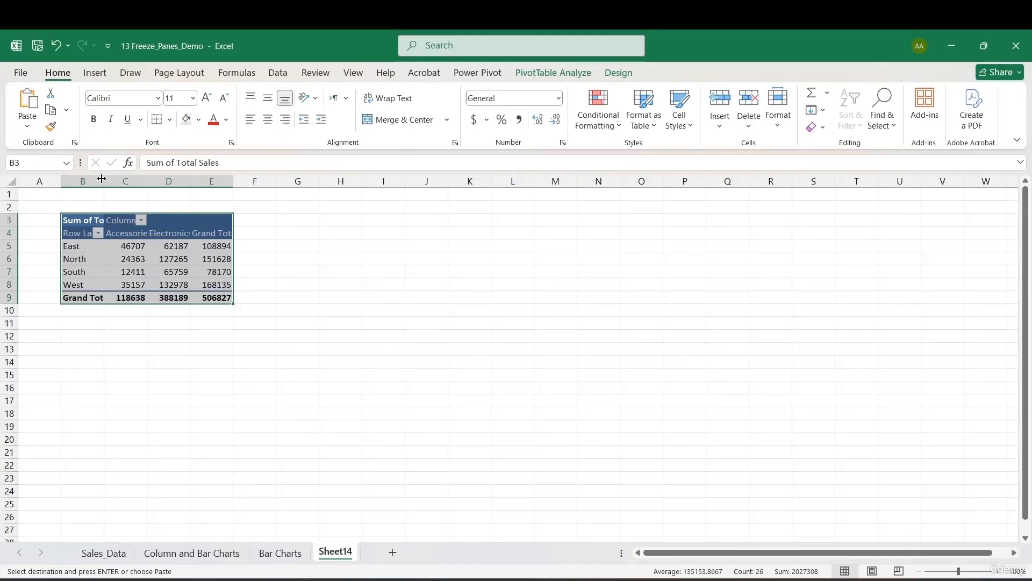
# - Auto-fit the widths of columns B to E to the pasted pivot table's contents
pyautogui.doubleClick(105, 180)
pyautogui.doubleClick(186, 181)
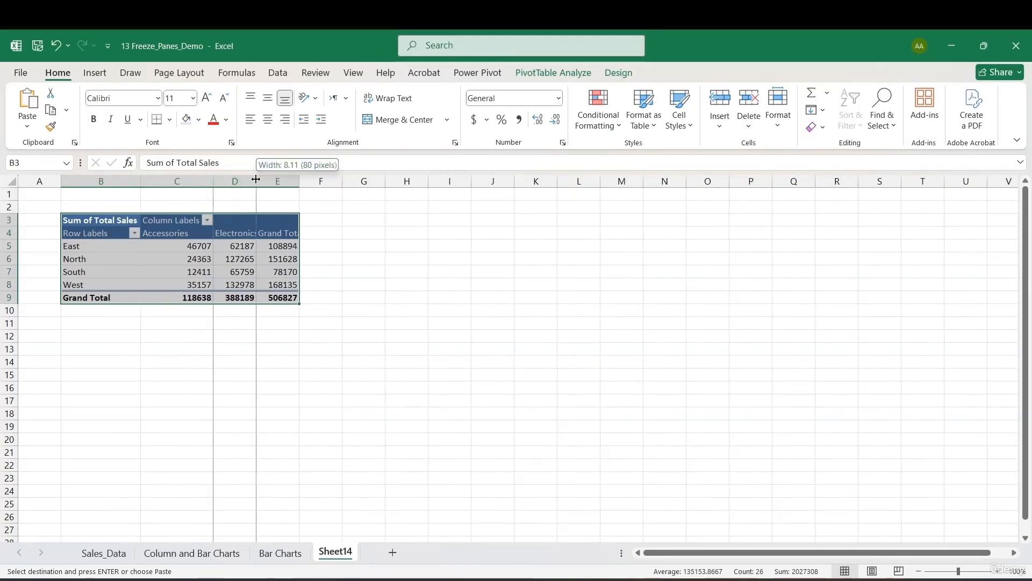
pyautogui.doubleClick(255, 180)
pyautogui.doubleClick(307, 181)
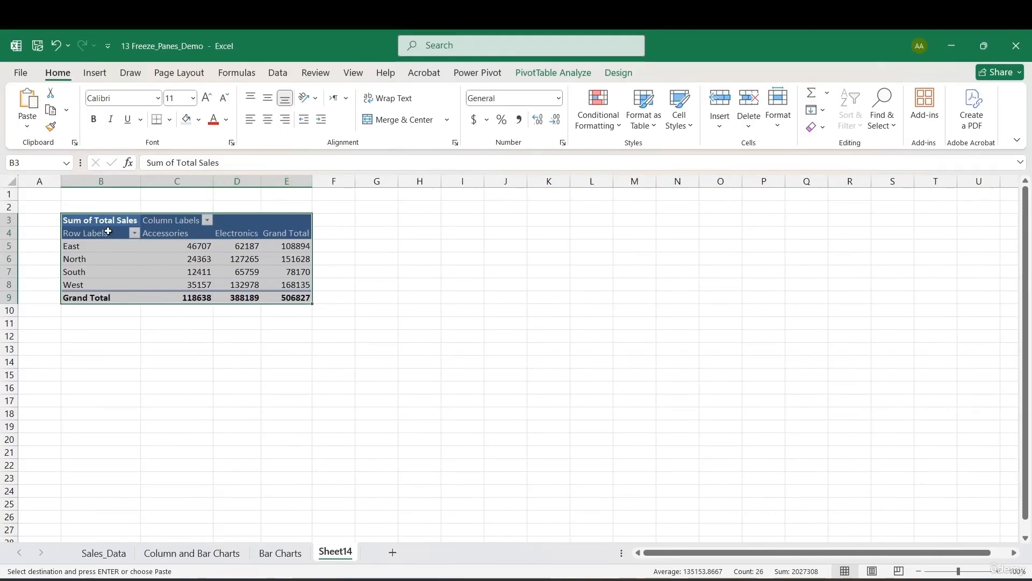
# - Rename the pivot table's "Column Labels" header in cell C3 to "Categories"
pyautogui.click(107, 234)
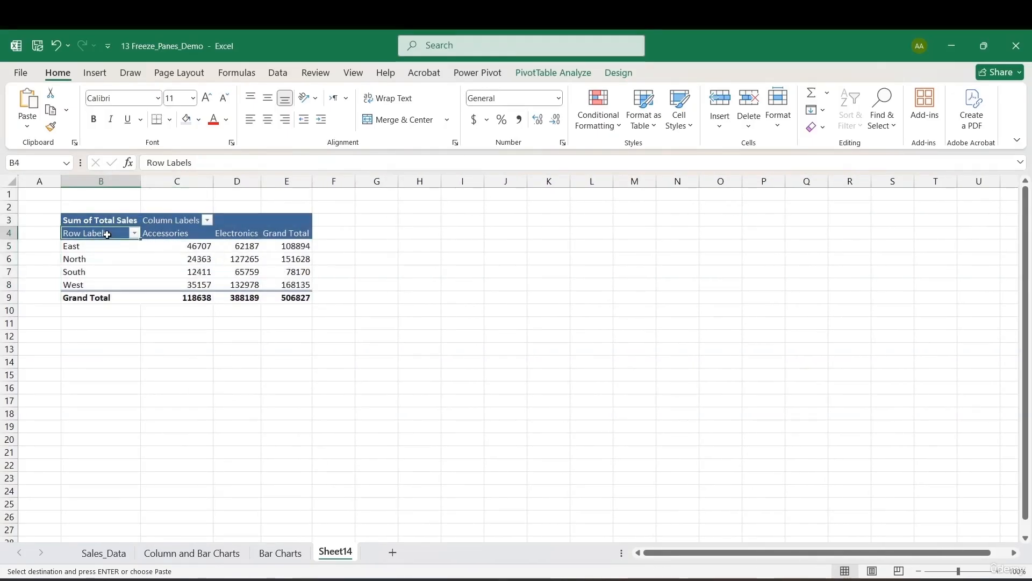
pyautogui.click(164, 221)
pyautogui.write('Catego')
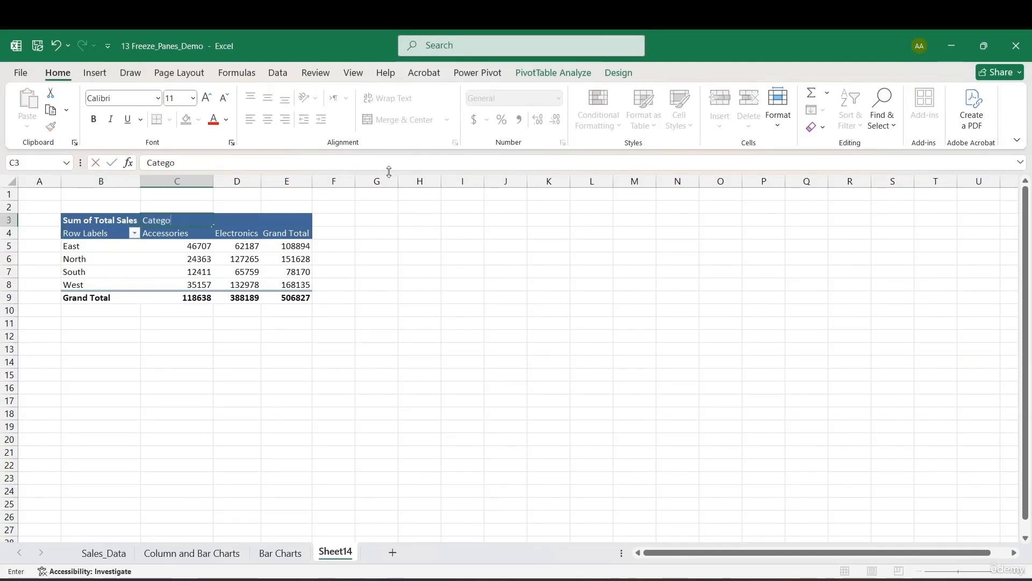
pyautogui.write('ries')
pyautogui.press('Return')
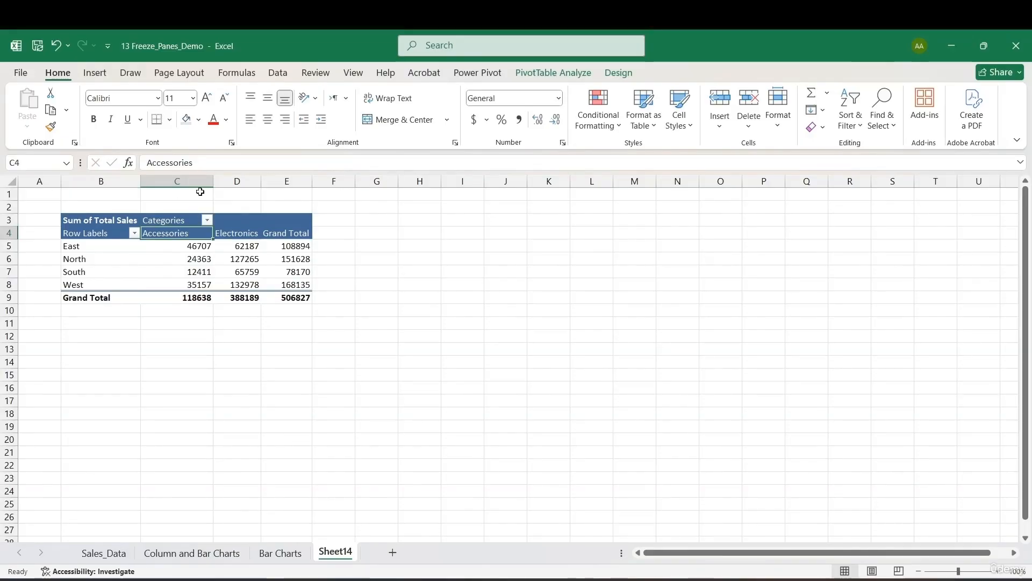
pyautogui.doubleClick(168, 264)
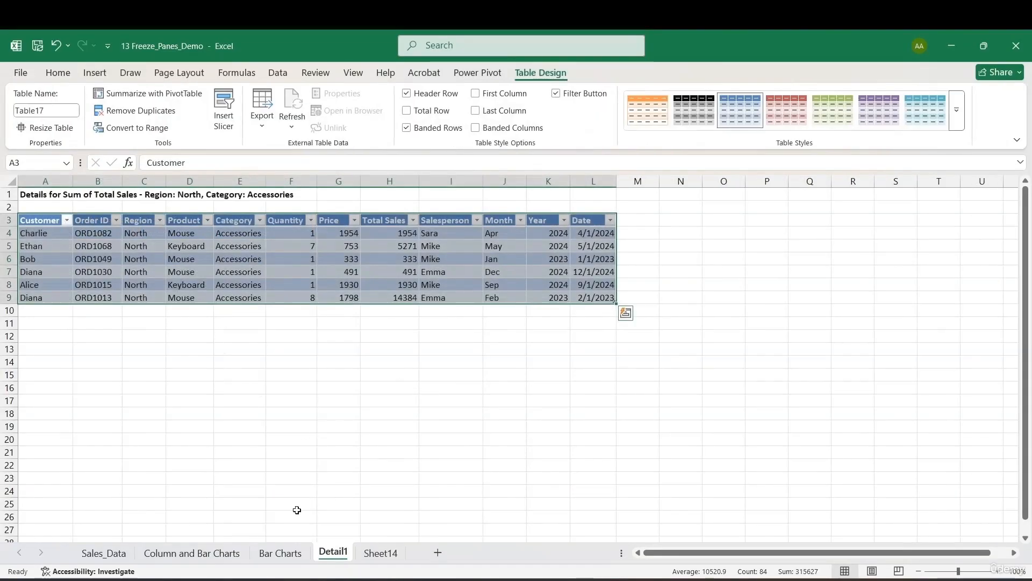
pyautogui.rightClick(333, 551)
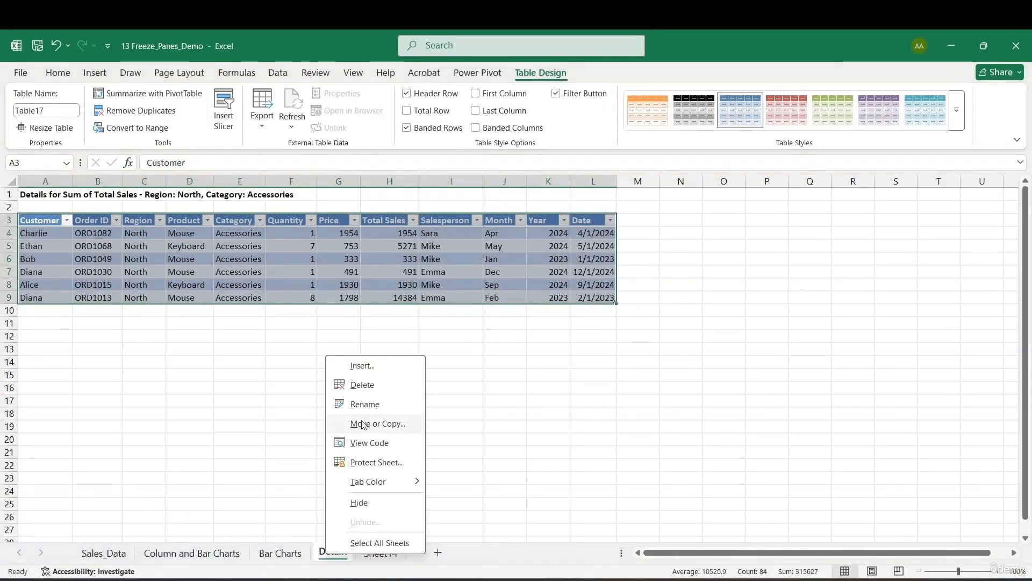
pyautogui.click(373, 391)
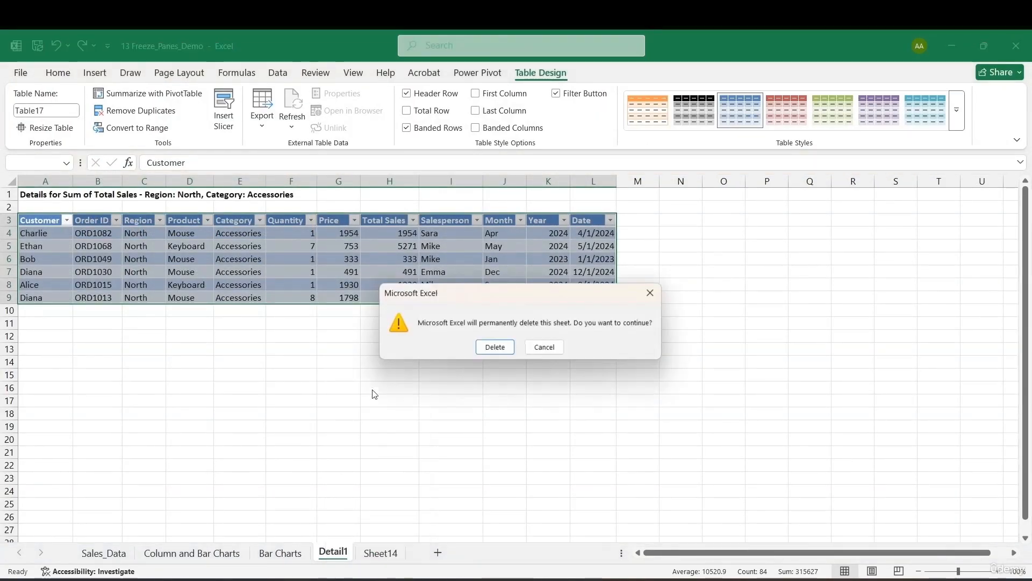
pyautogui.click(495, 348)
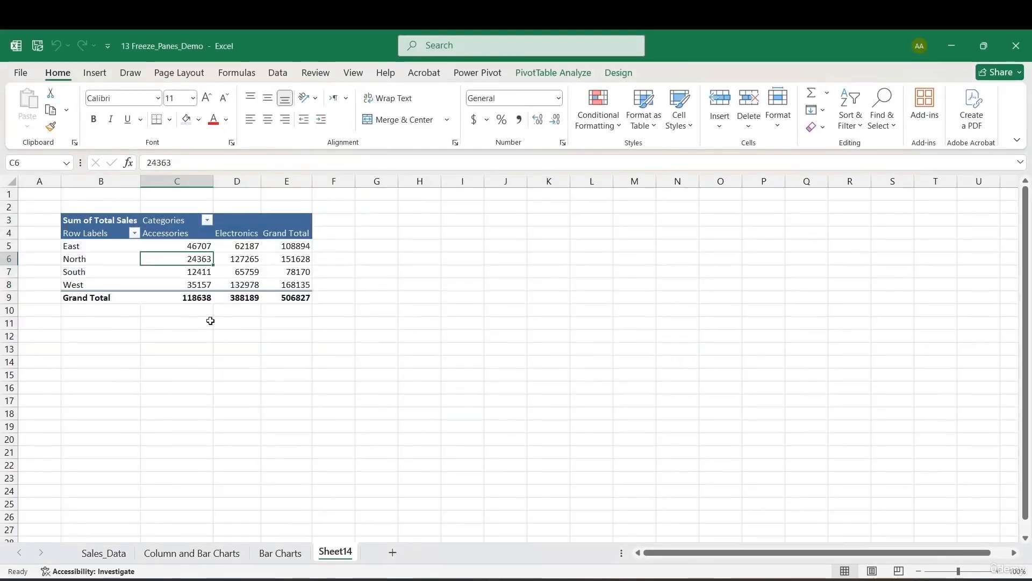
# - Show the PivotTable field list and replace Region with Month in the pivot table's rows
pyautogui.click(623, 73)
pyautogui.click(553, 73)
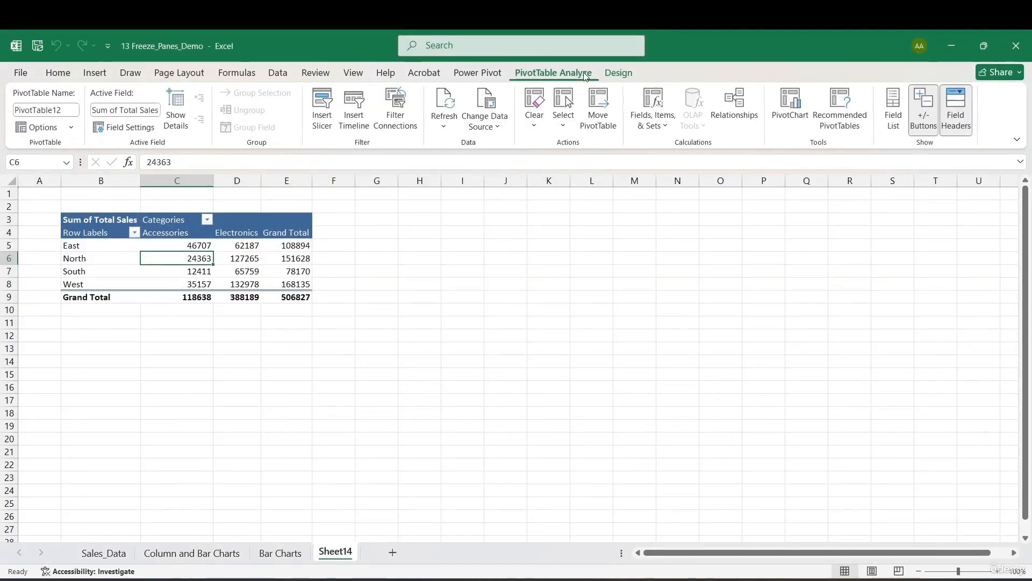
pyautogui.click(893, 110)
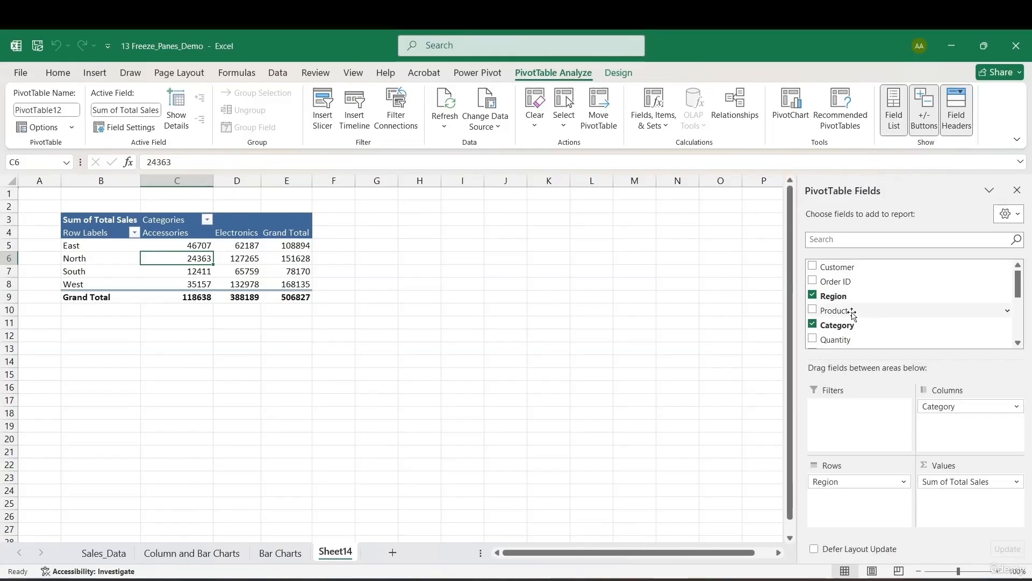
pyautogui.scroll(-4, 850, 309)
pyautogui.moveTo(838, 268); pyautogui.dragTo(701, 414)
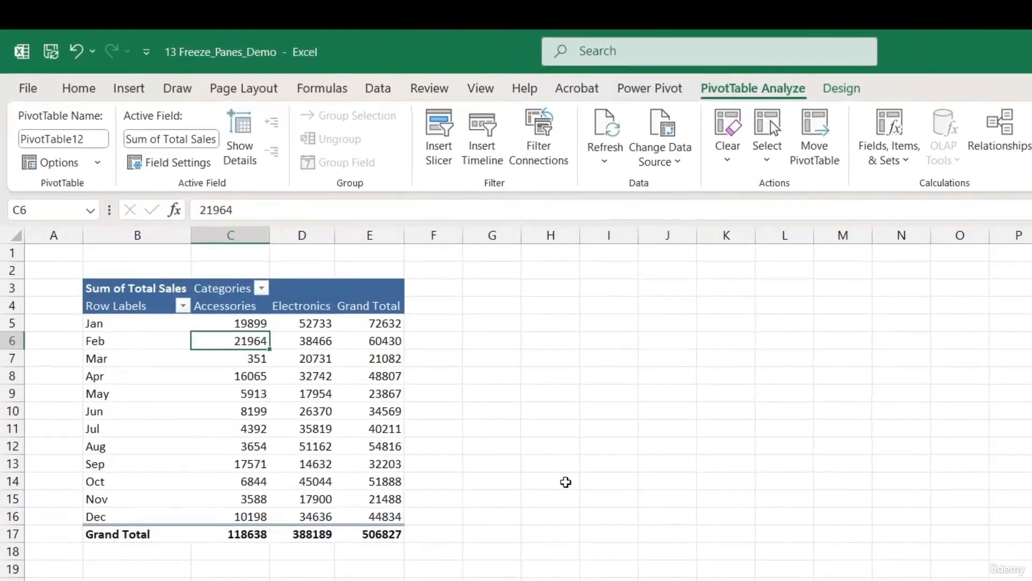
# - Rename the pivot table's "Row Labels" header in cell B4 to "Month"
pyautogui.click(86, 236)
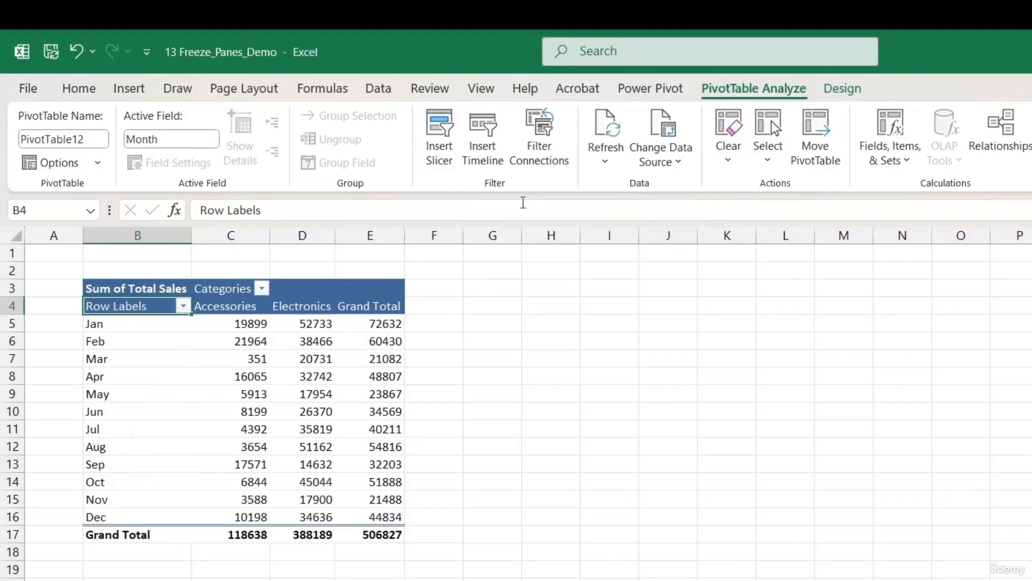
pyautogui.write('M')
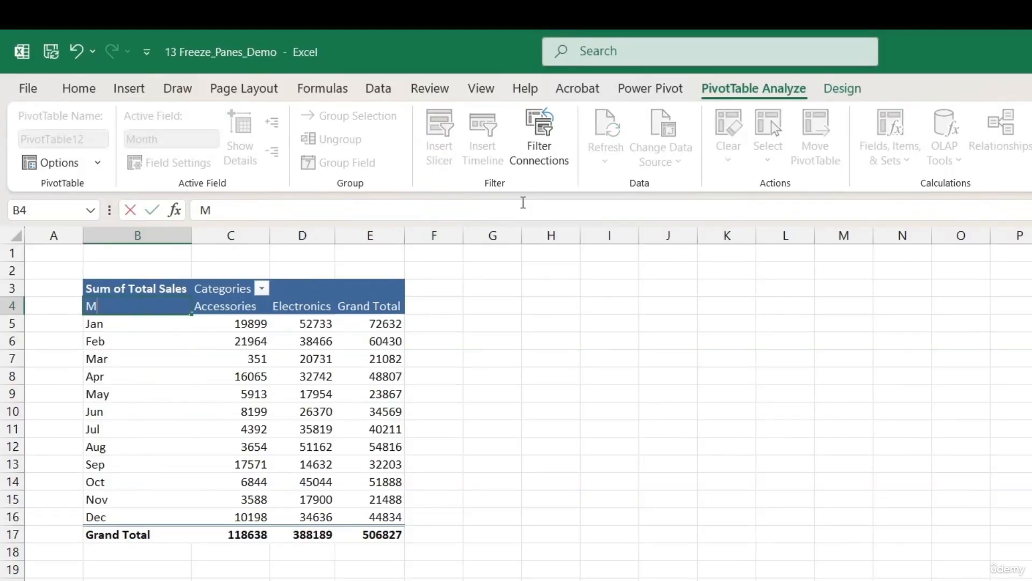
pyautogui.write('onth')
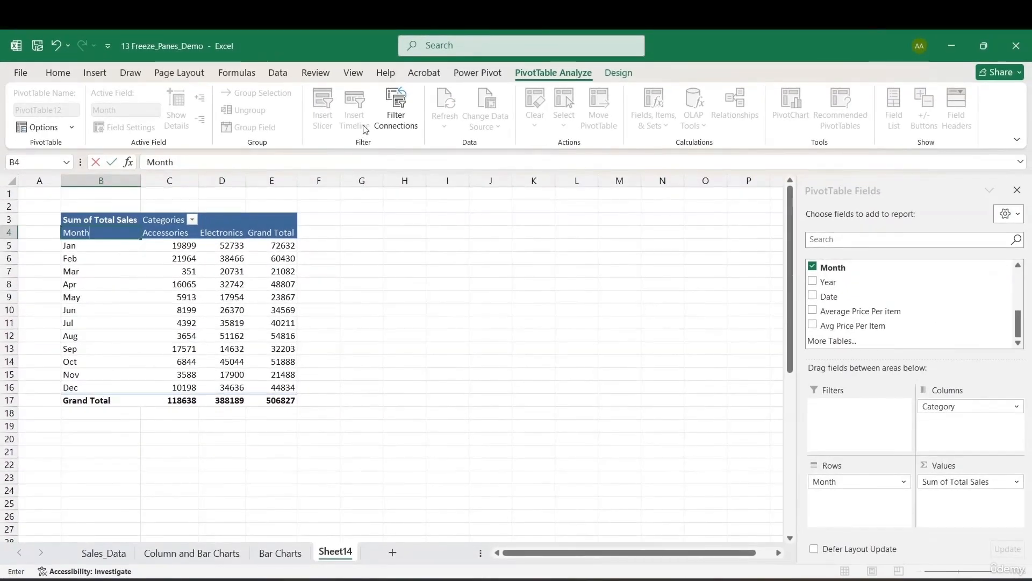
pyautogui.click(98, 271)
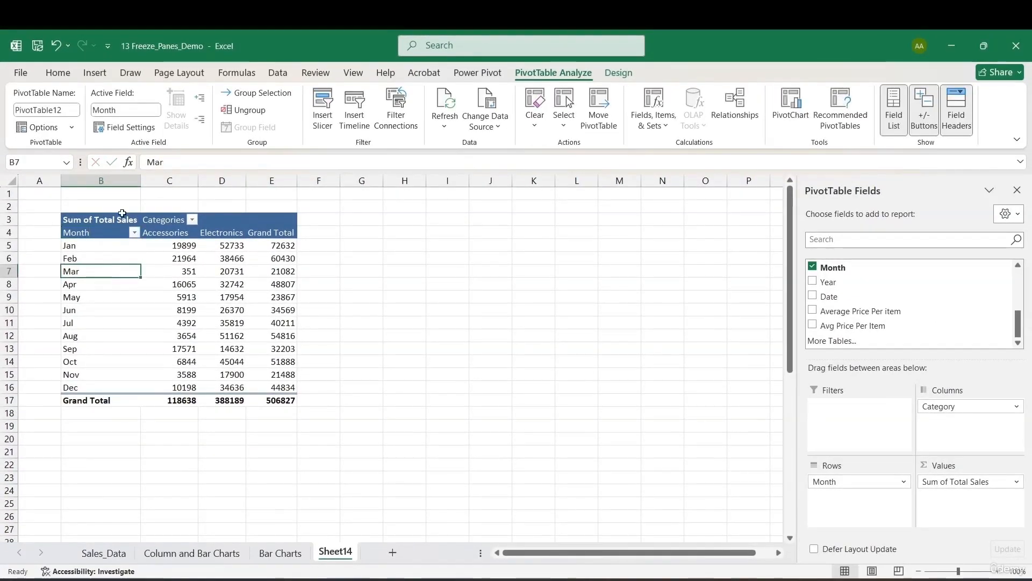
# - Hide the gridlines on the worksheet containing the monthly pivot table
pyautogui.click(354, 74)
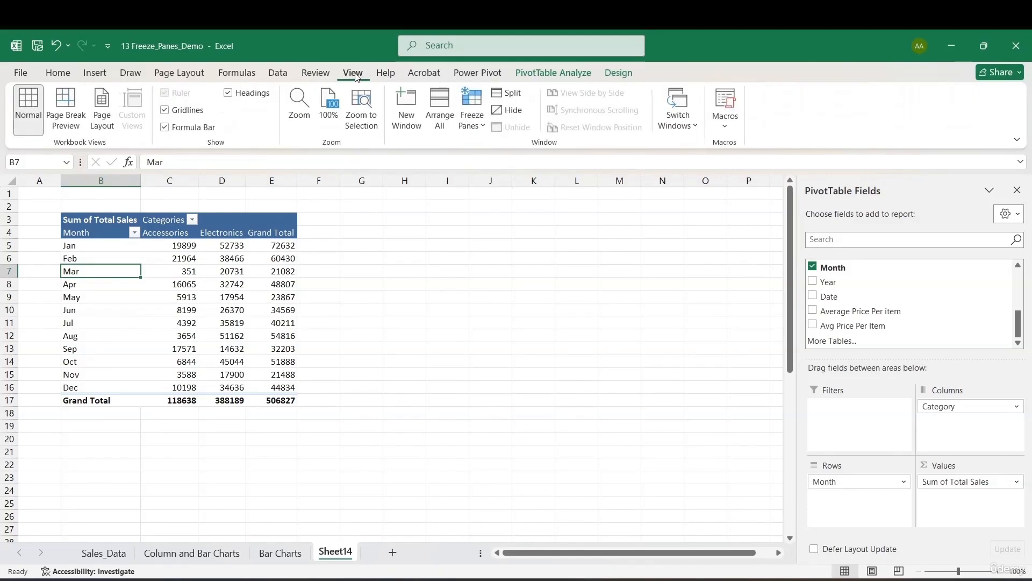
pyautogui.click(205, 111)
pyautogui.click(181, 266)
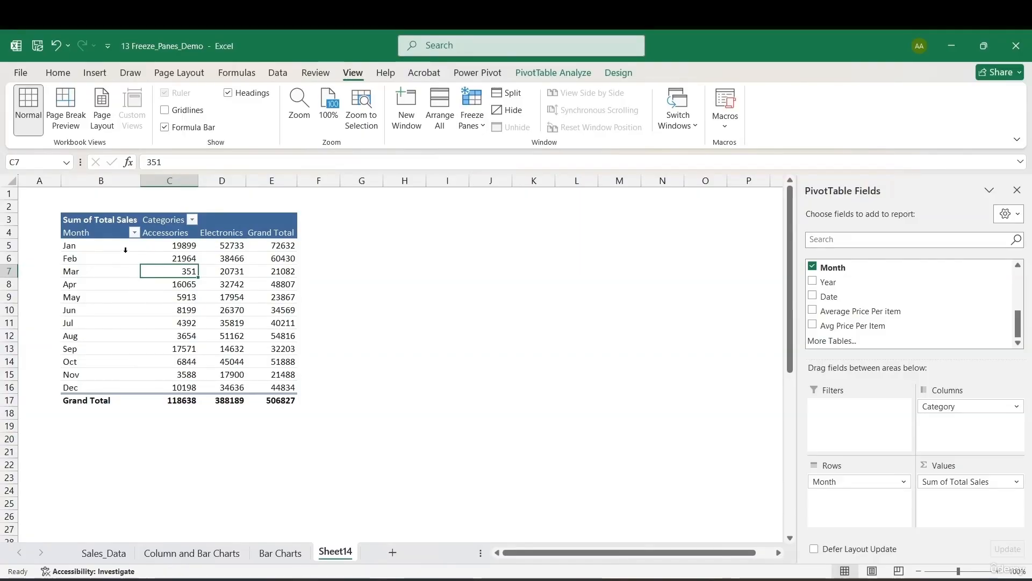
# - Shorten the pivot table's "Sum of Total Sales" label in cell B3 to "Total Sales"
pyautogui.click(90, 220)
pyautogui.doubleClick(90, 220)
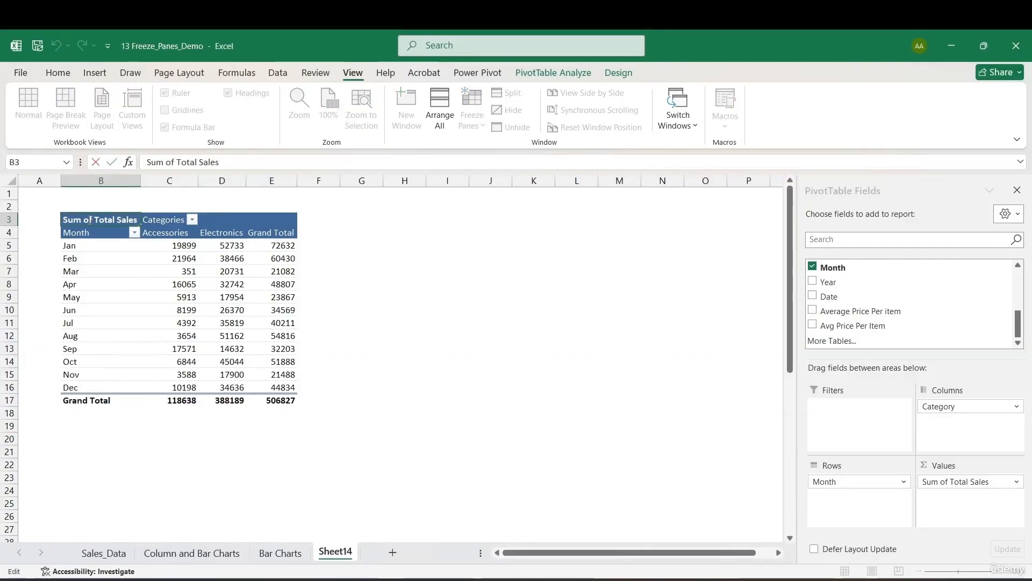
pyautogui.moveTo(82, 220); pyautogui.dragTo(70, 220)
pyautogui.press('BackSpace')
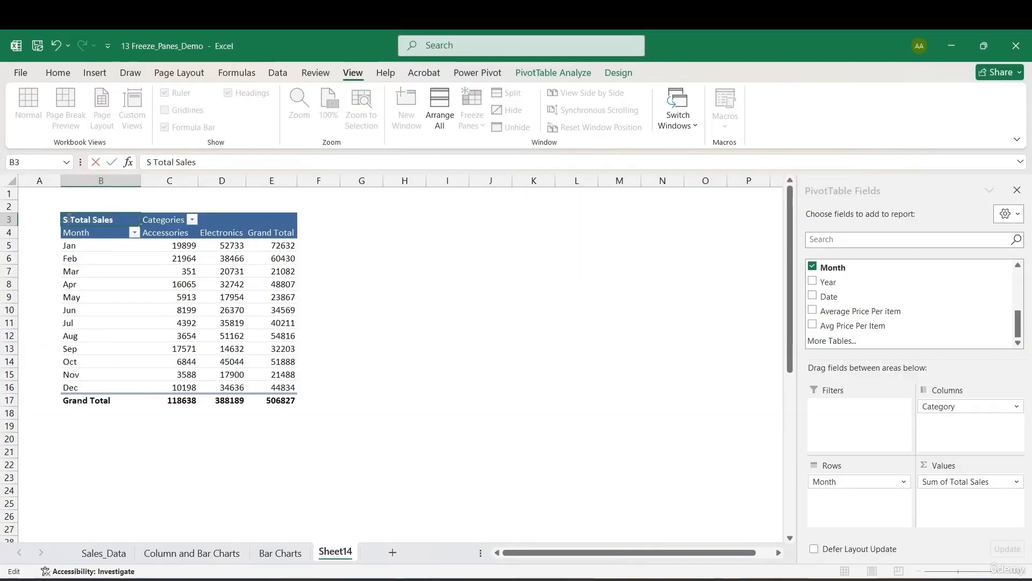
pyautogui.press('Return')
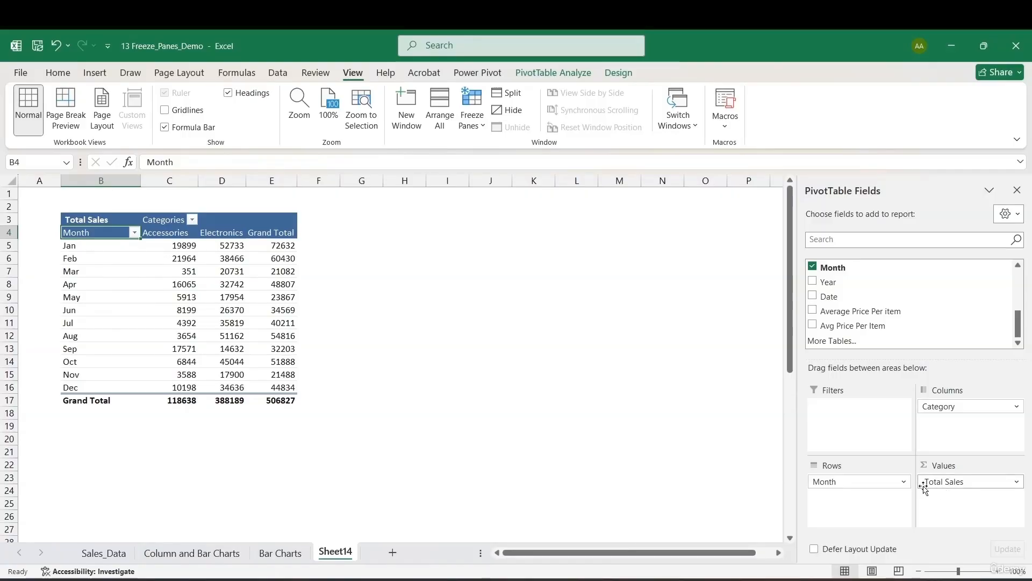
# - Remove the Category field from the pivot table's columns, leaving only Total Sales by Month
pyautogui.moveTo(944, 408); pyautogui.dragTo(559, 412)
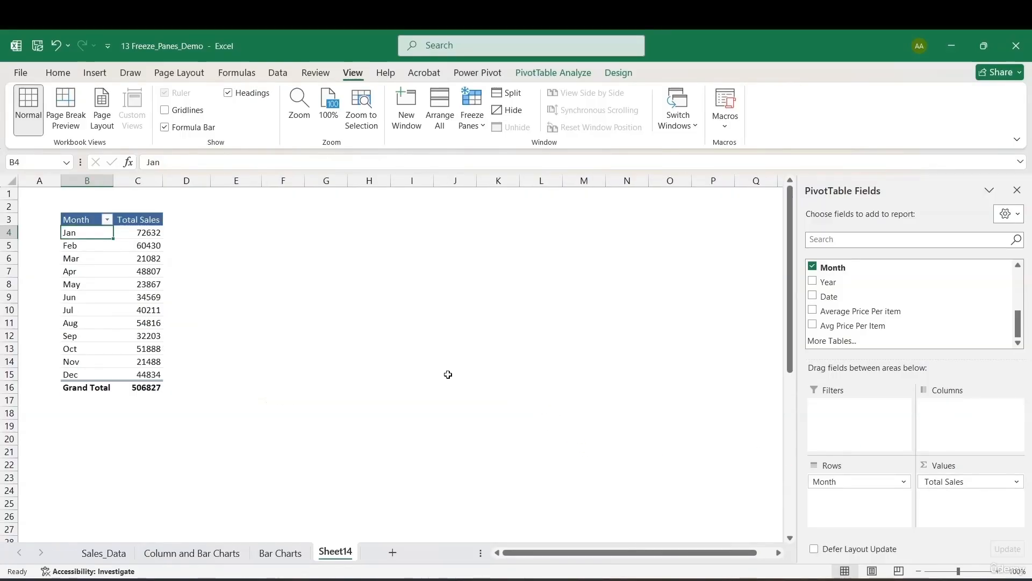
pyautogui.click(119, 260)
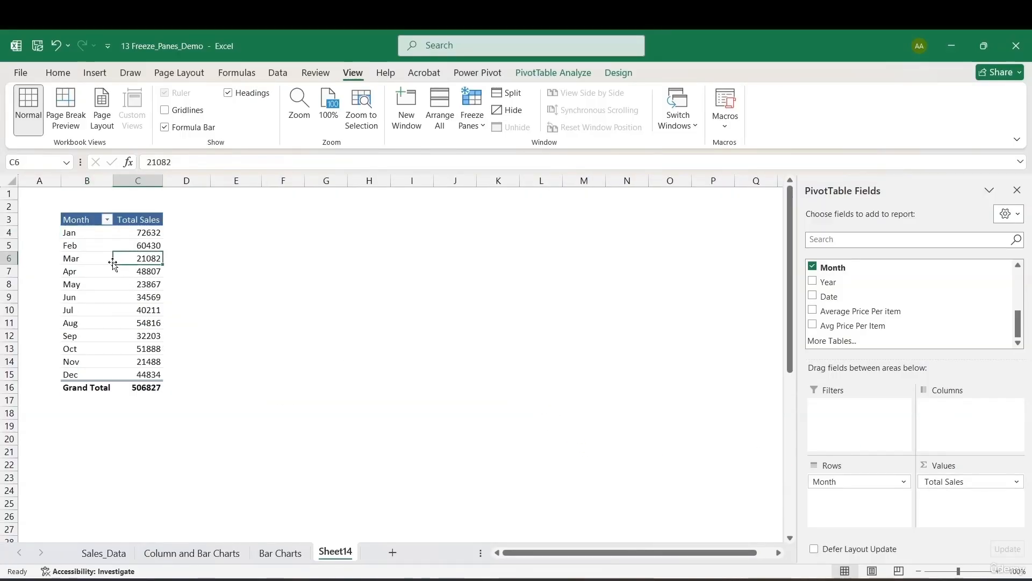
pyautogui.click(112, 327)
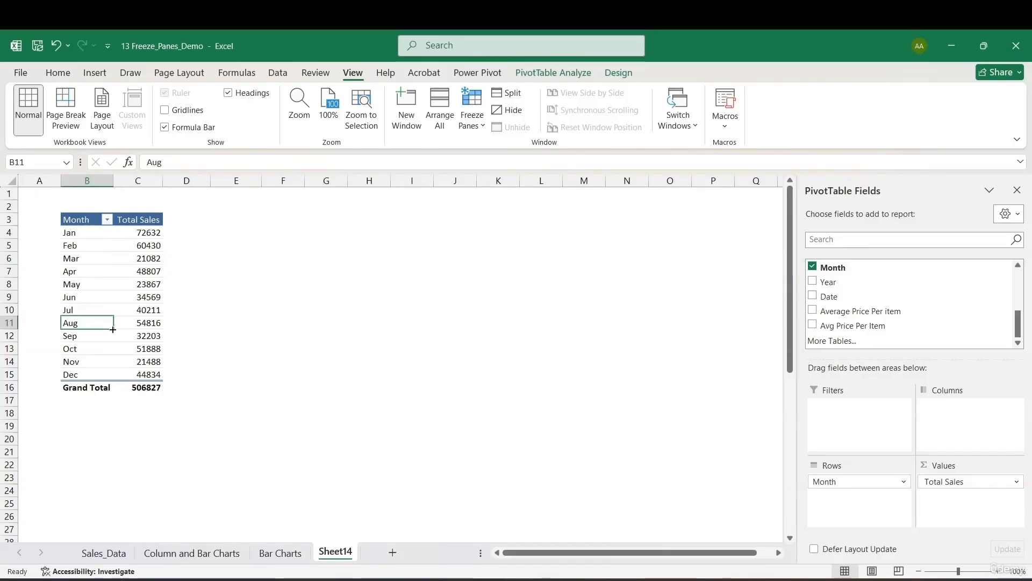
pyautogui.click(97, 260)
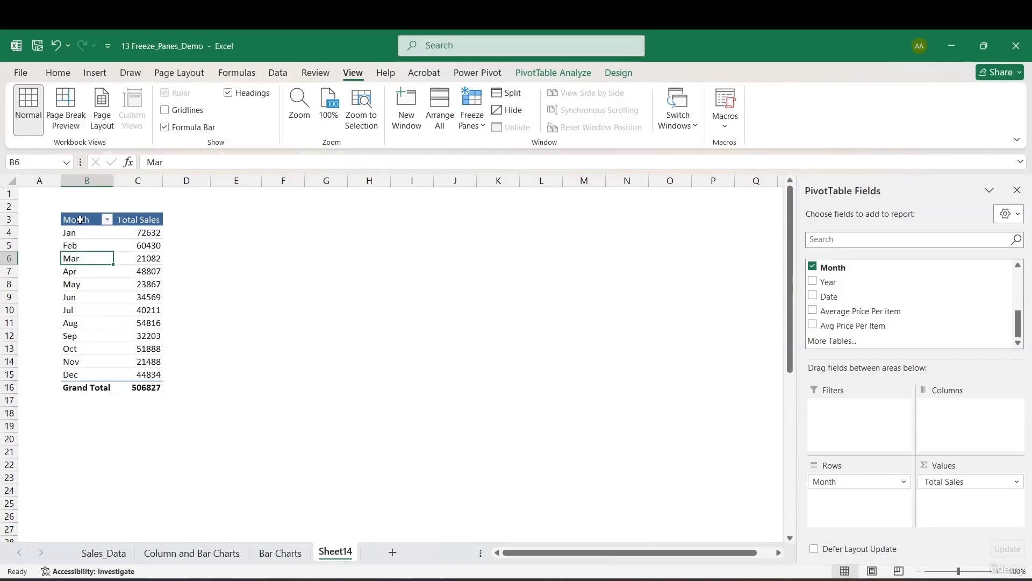
# - Sort the pivot table's Month field in ascending order and review its additional sort options
pyautogui.click(106, 220)
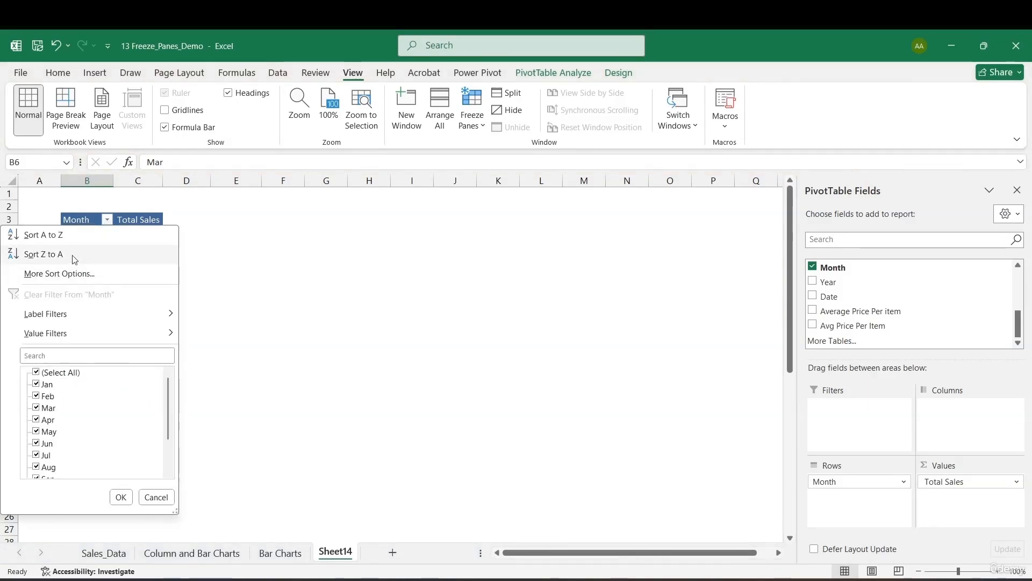
pyautogui.click(70, 235)
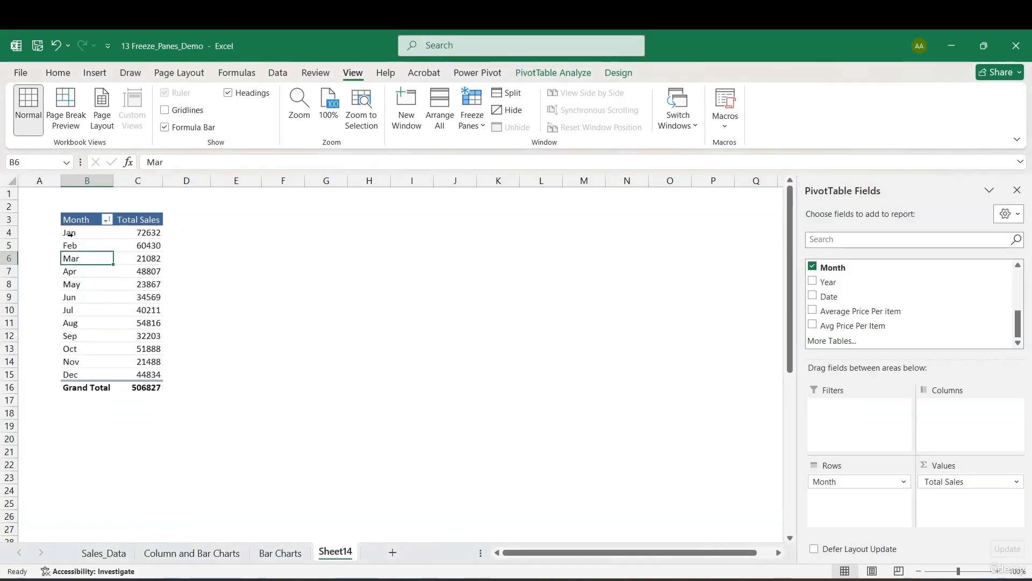
pyautogui.click(106, 220)
pyautogui.click(82, 270)
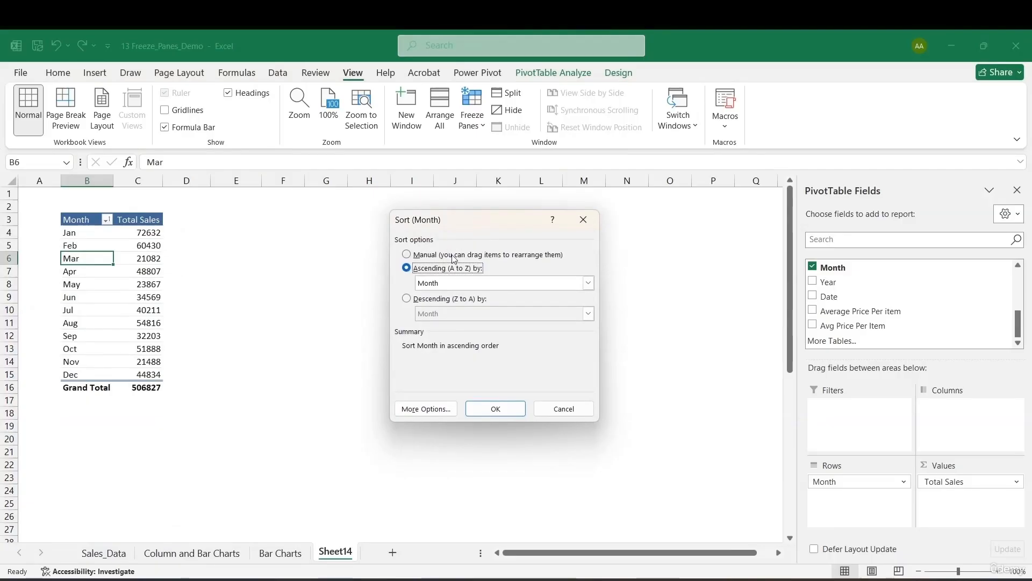
pyautogui.click(583, 220)
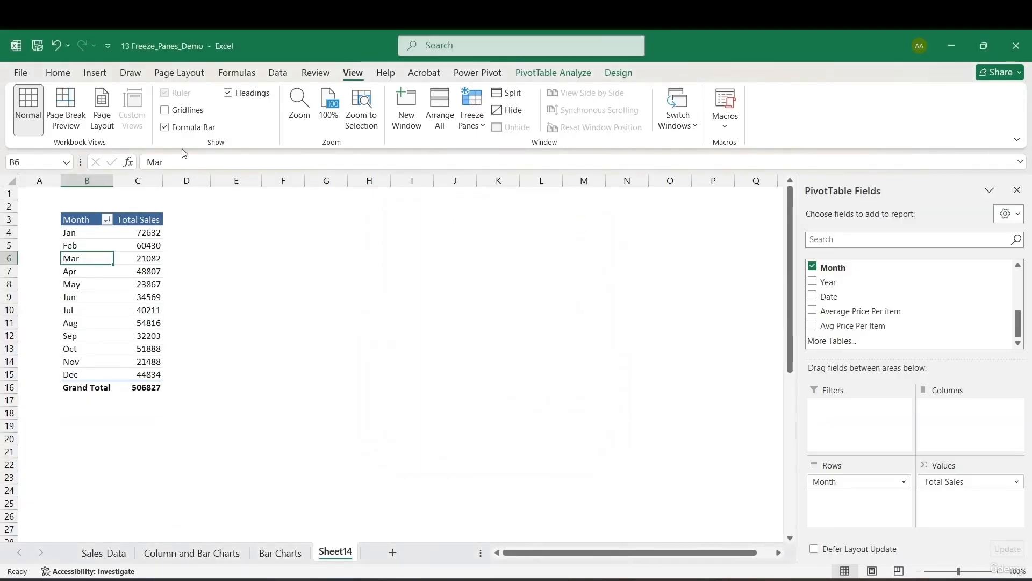
# - Insert a Line with Markers chart from the pivot table and place it enlarged beside the table, spanning about columns E to N
pyautogui.click(105, 79)
pyautogui.click(412, 108)
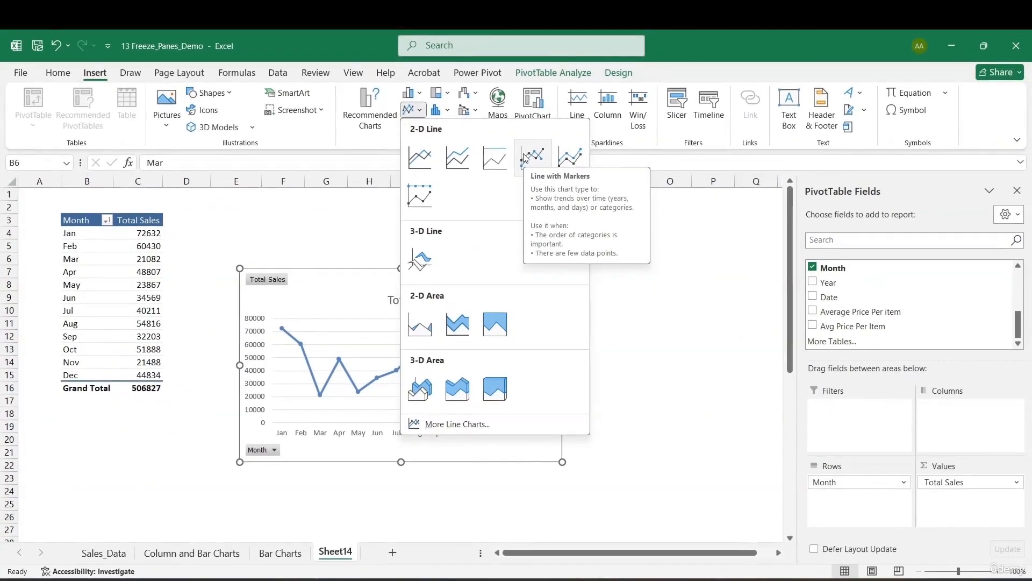
pyautogui.click(524, 156)
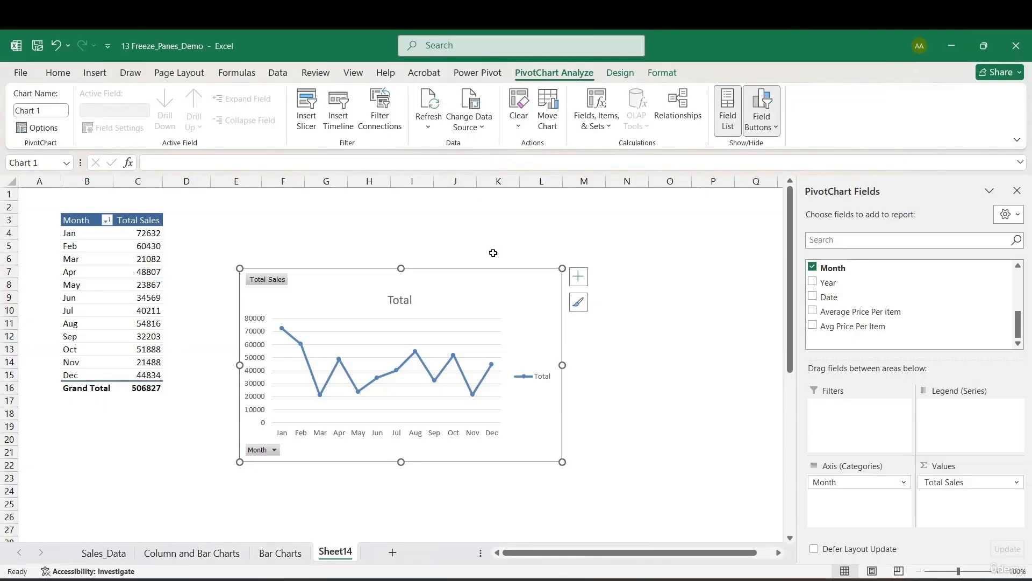
pyautogui.moveTo(484, 274); pyautogui.dragTo(432, 227)
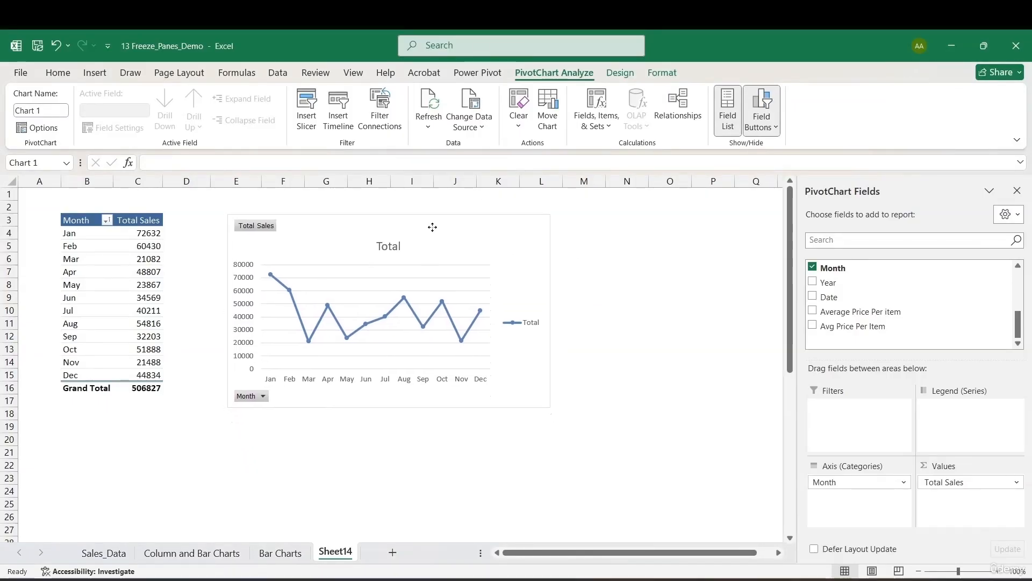
pyautogui.moveTo(549, 407); pyautogui.dragTo(629, 424)
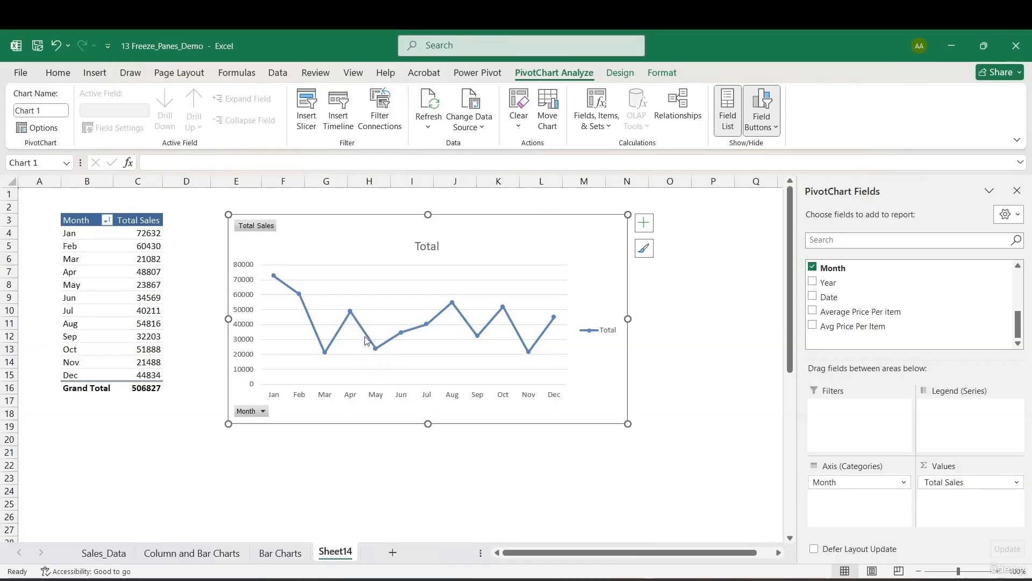
# - Change the line chart's title to "Total Sales by month"
pyautogui.click(375, 349)
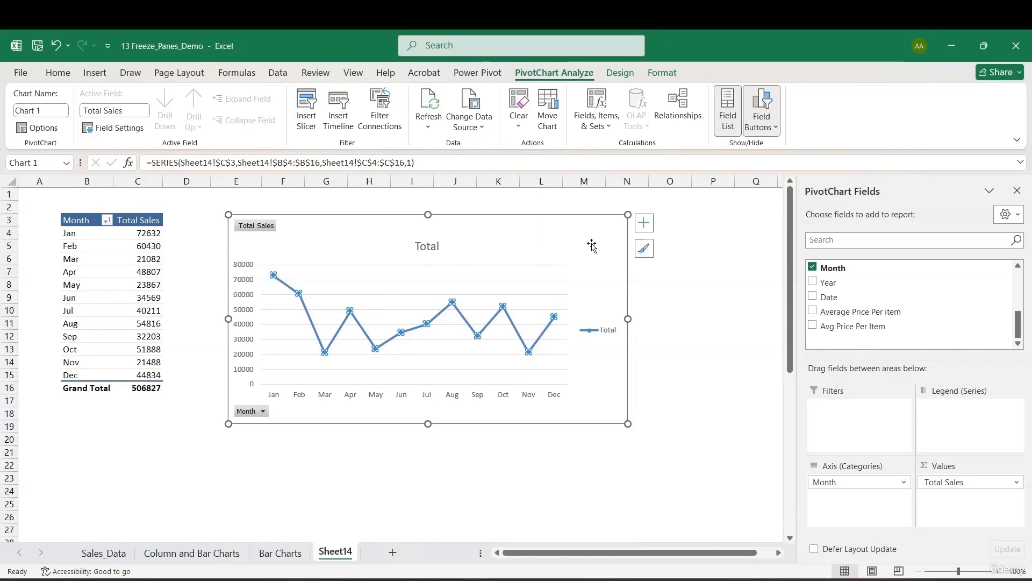
pyautogui.click(644, 226)
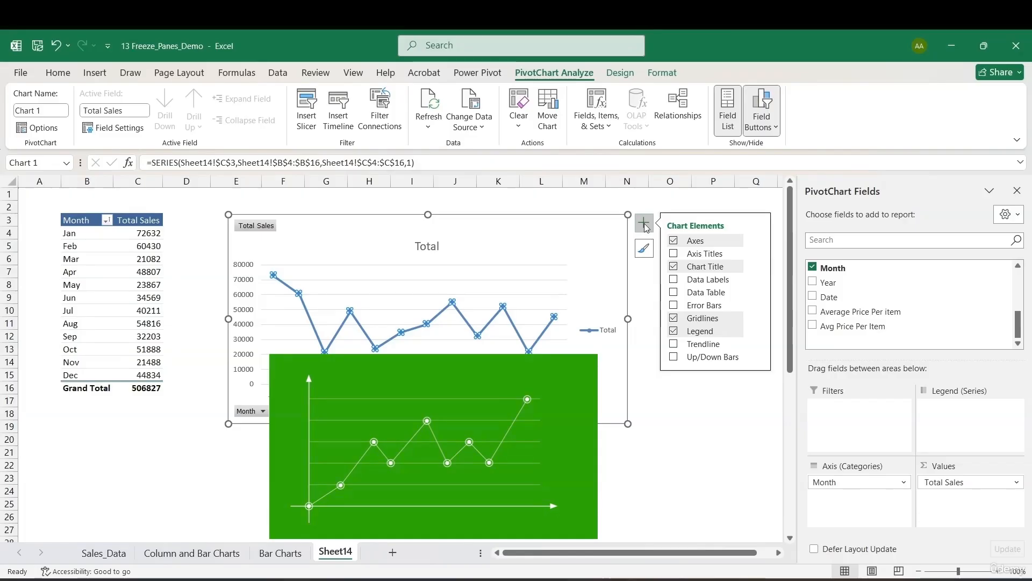
pyautogui.click(431, 246)
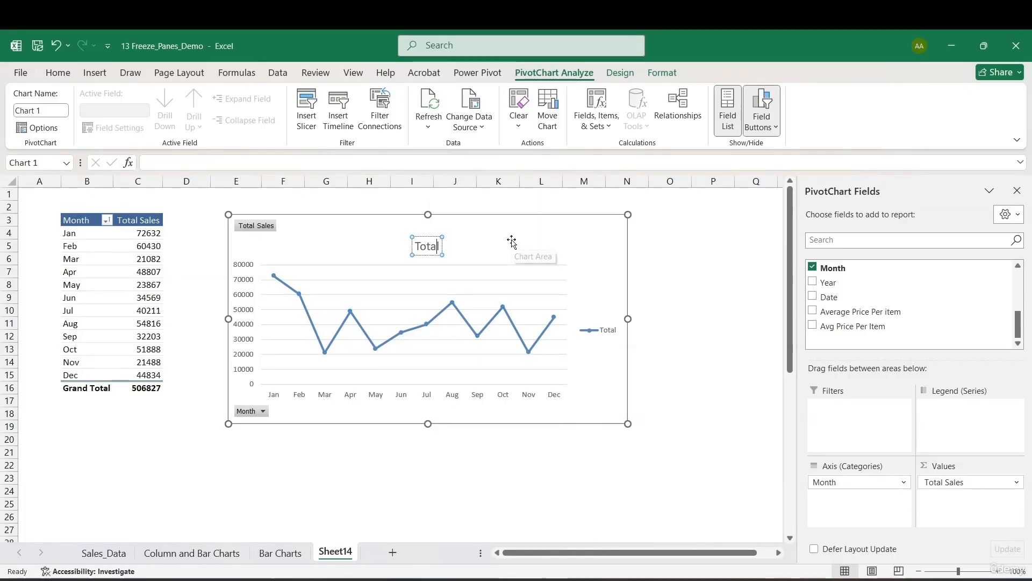
pyautogui.write('Salws')
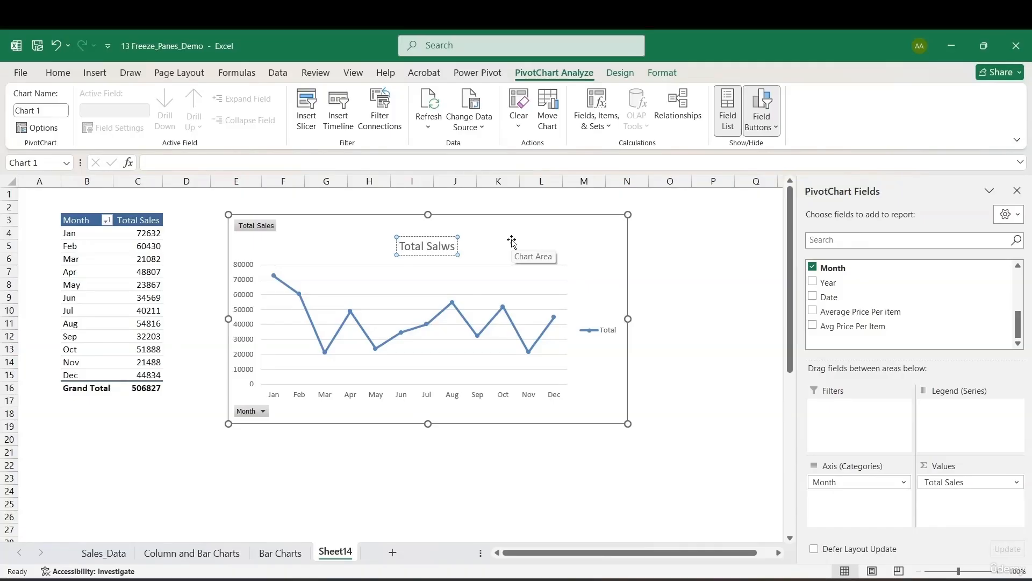
pyautogui.press('BackSpace')
pyautogui.press('BackSpace')
pyautogui.write('es by month')
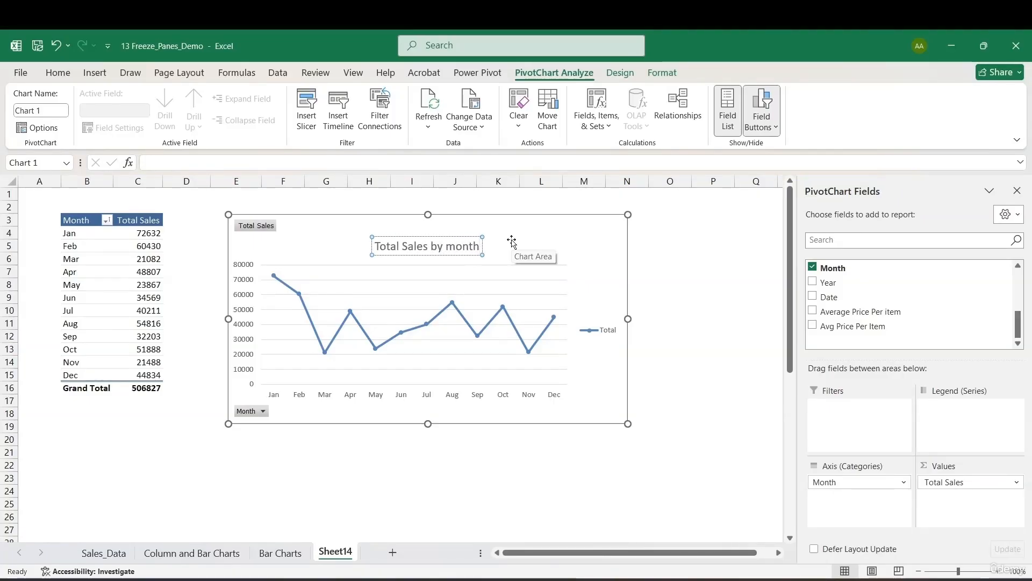
pyautogui.click(512, 243)
# - Add data labels to the line chart, positioned to the left of each data point
pyautogui.click(644, 222)
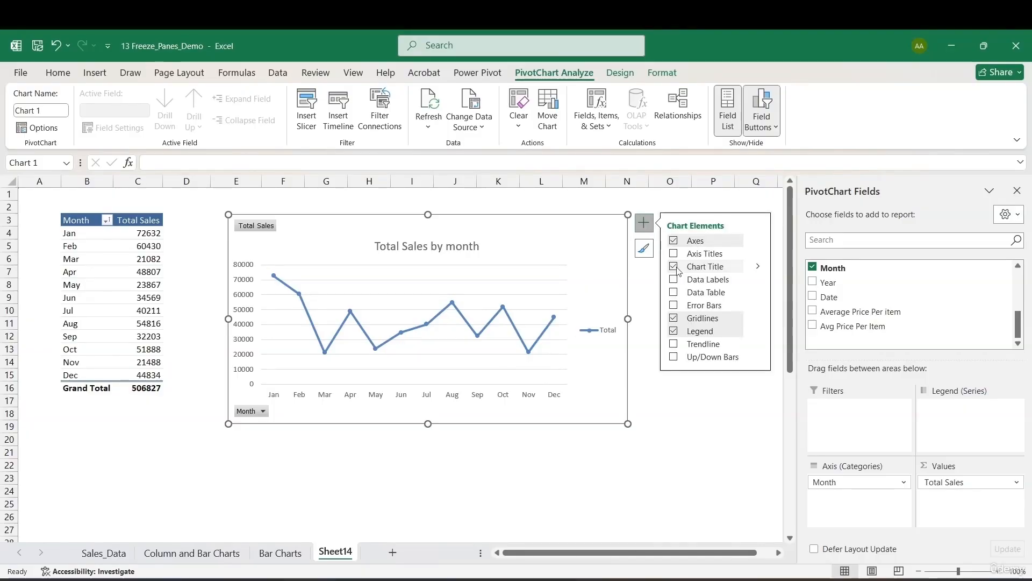
pyautogui.click(756, 280)
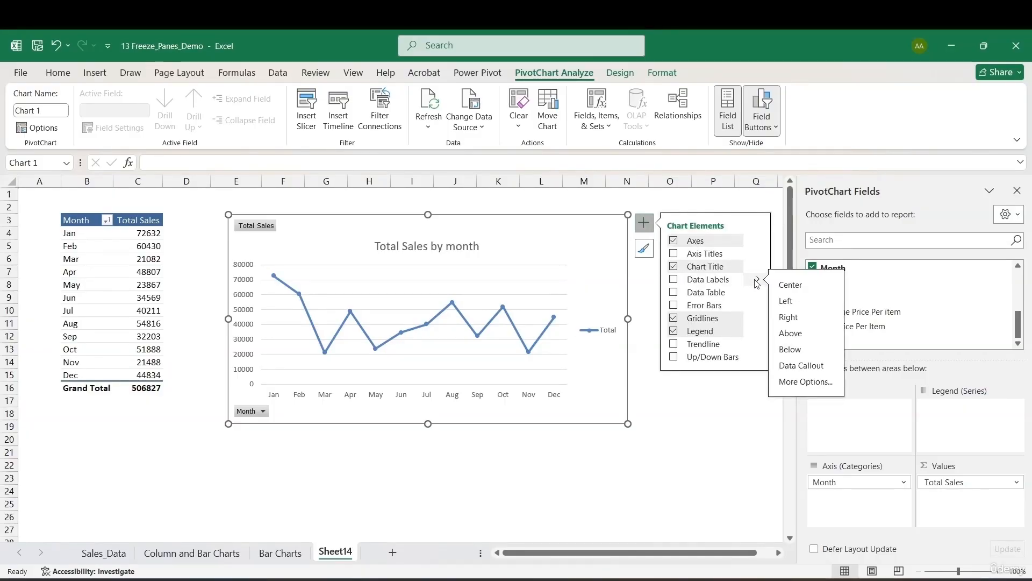
pyautogui.click(787, 301)
pyautogui.click(536, 337)
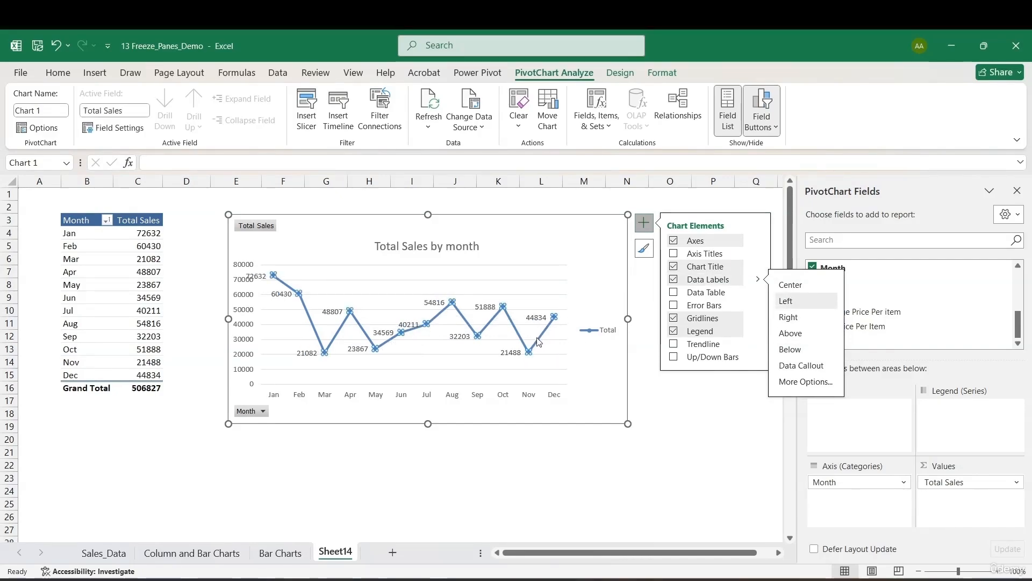
# - Increase the outline weight of the line chart's Total series
pyautogui.rightClick(536, 338)
pyautogui.moveTo(543, 347)
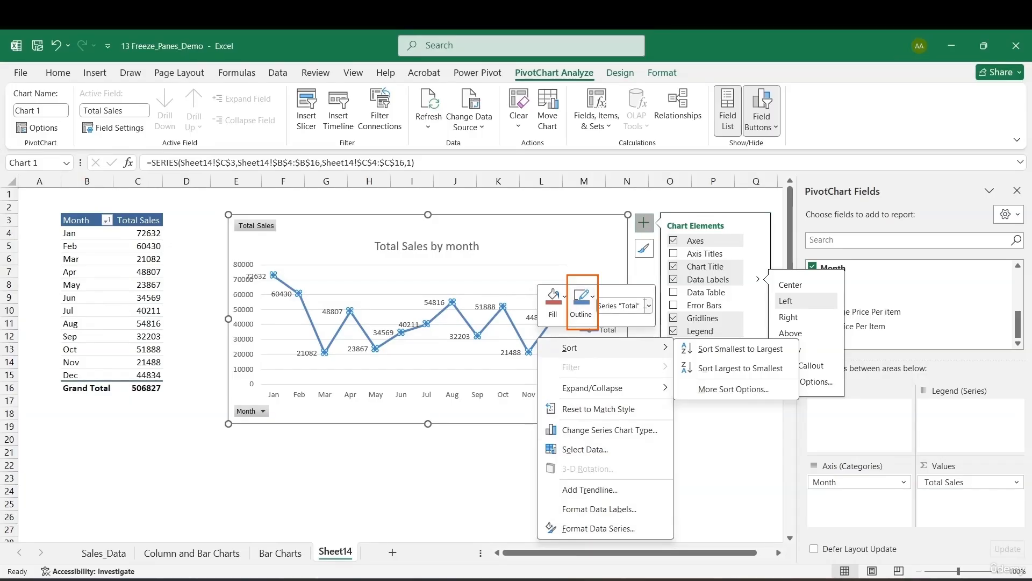
pyautogui.click(593, 314)
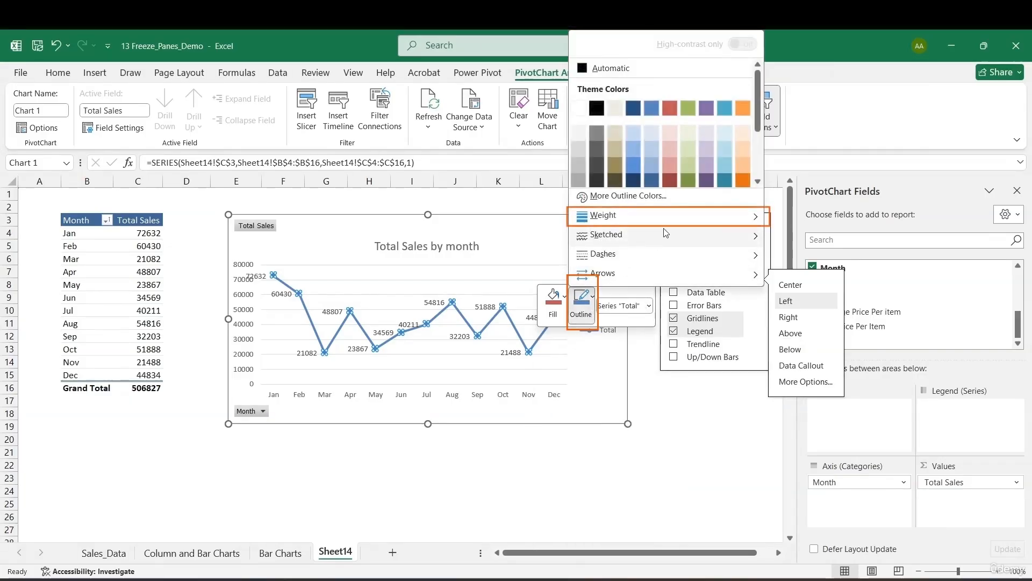
pyautogui.moveTo(679, 217)
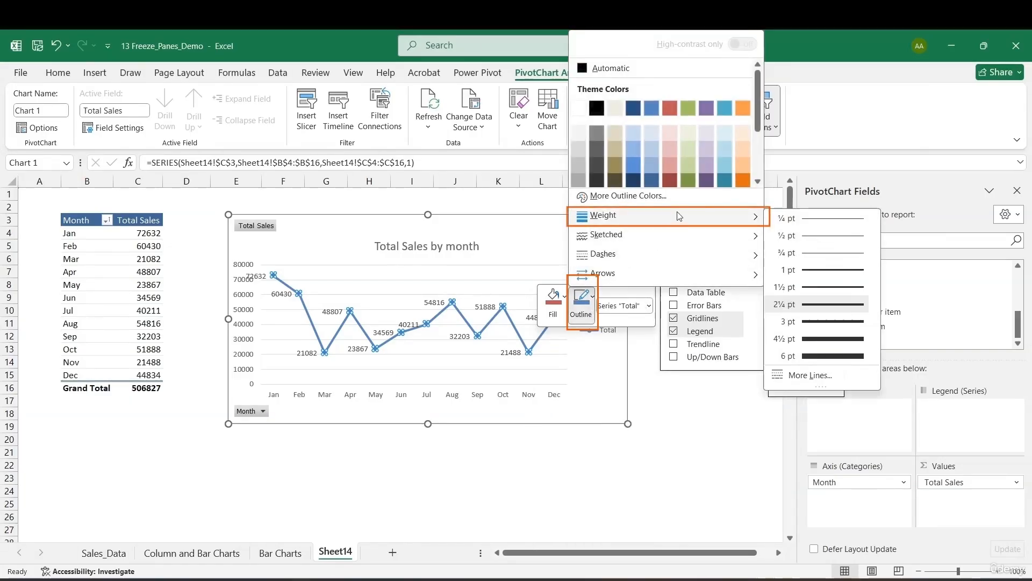
pyautogui.click(821, 330)
# - Apply a dark red theme fill to the line chart's Total series
pyautogui.click(564, 305)
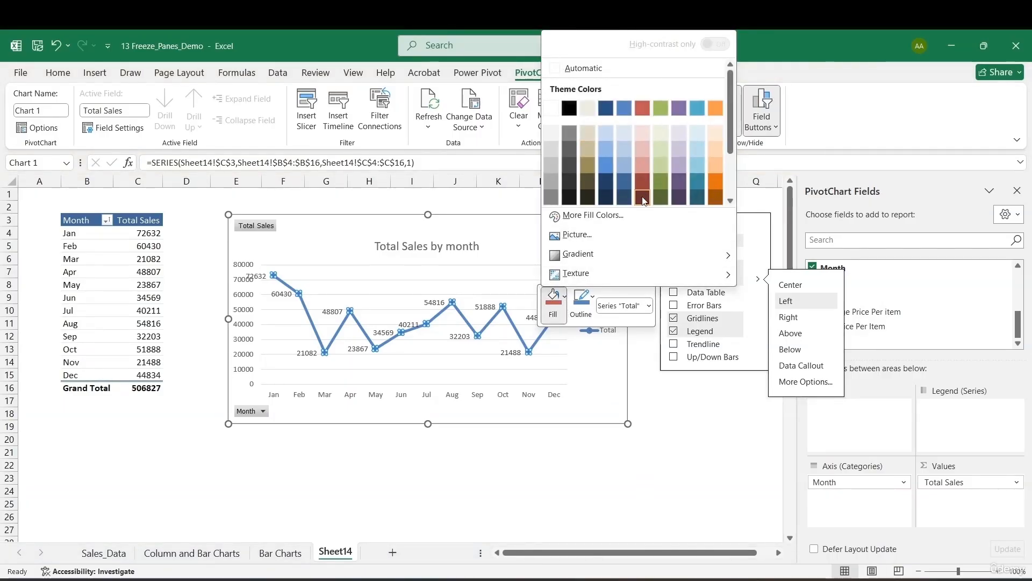
pyautogui.press('Escape')
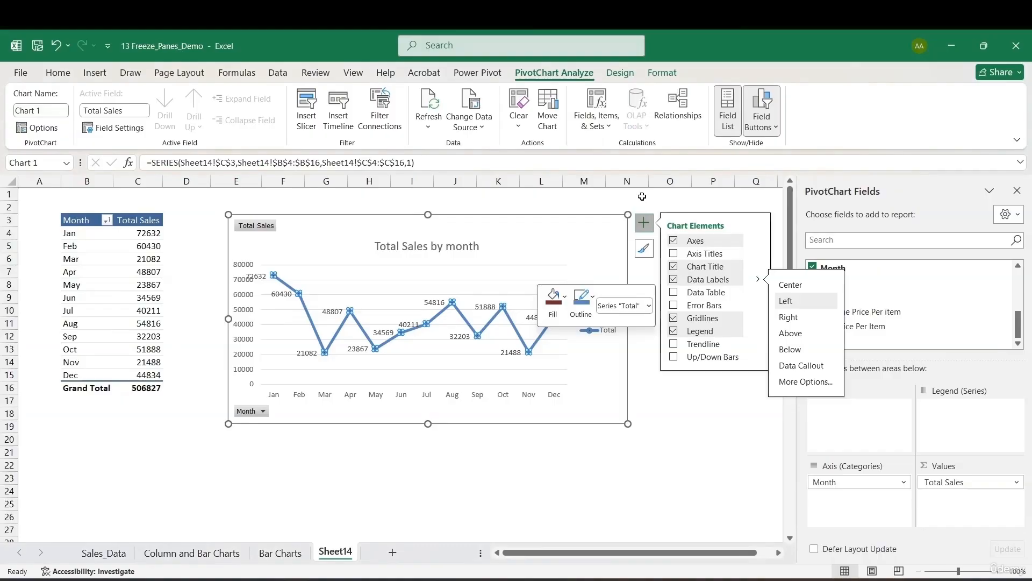
pyautogui.click(491, 326)
pyautogui.click(520, 340)
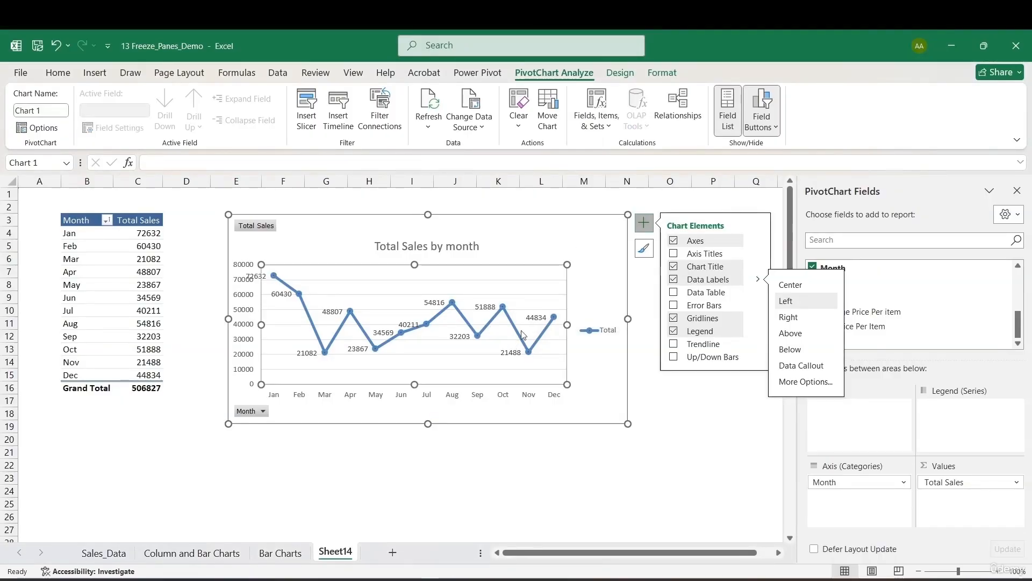
# - Add a linear trendline to the line chart's Total series and close the formatting options
pyautogui.click(520, 338)
pyautogui.rightClick(520, 335)
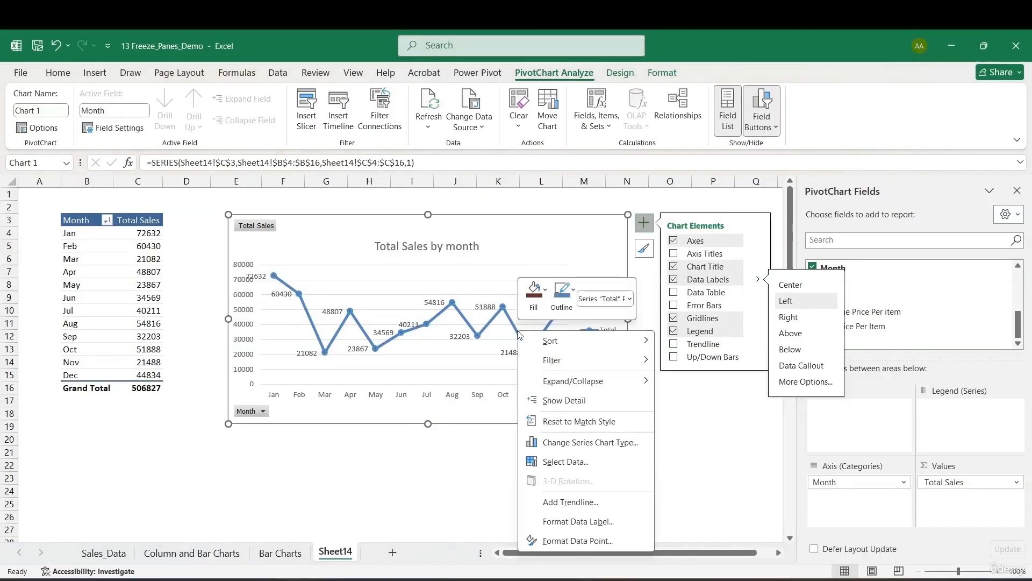
pyautogui.click(571, 501)
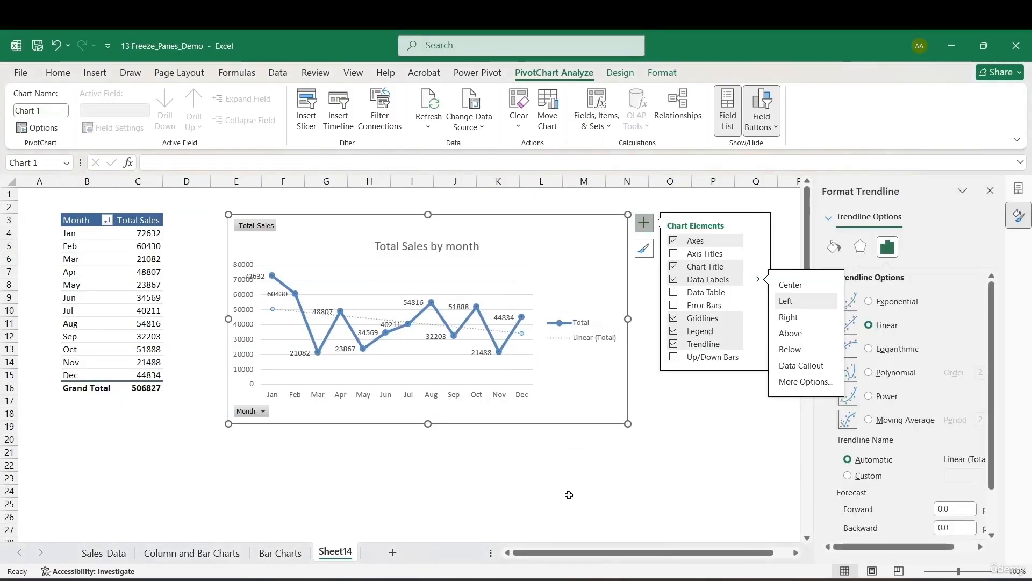
pyautogui.click(543, 363)
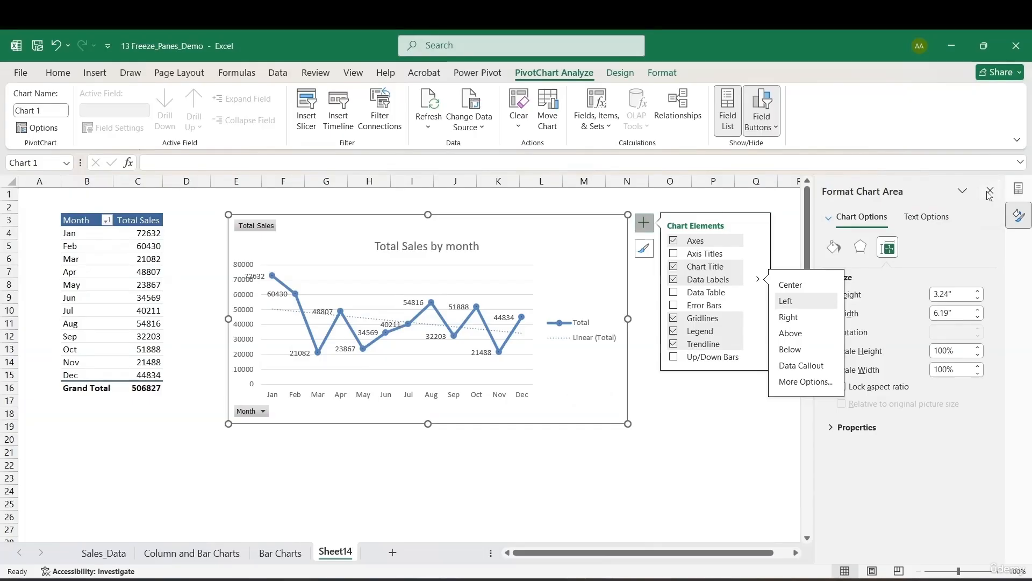
pyautogui.click(1017, 189)
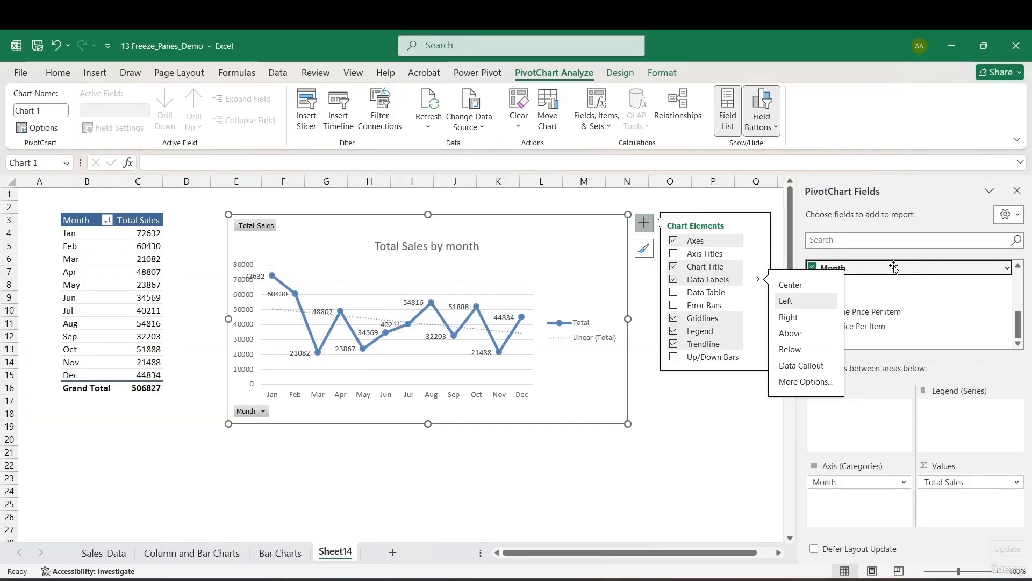
pyautogui.click(785, 254)
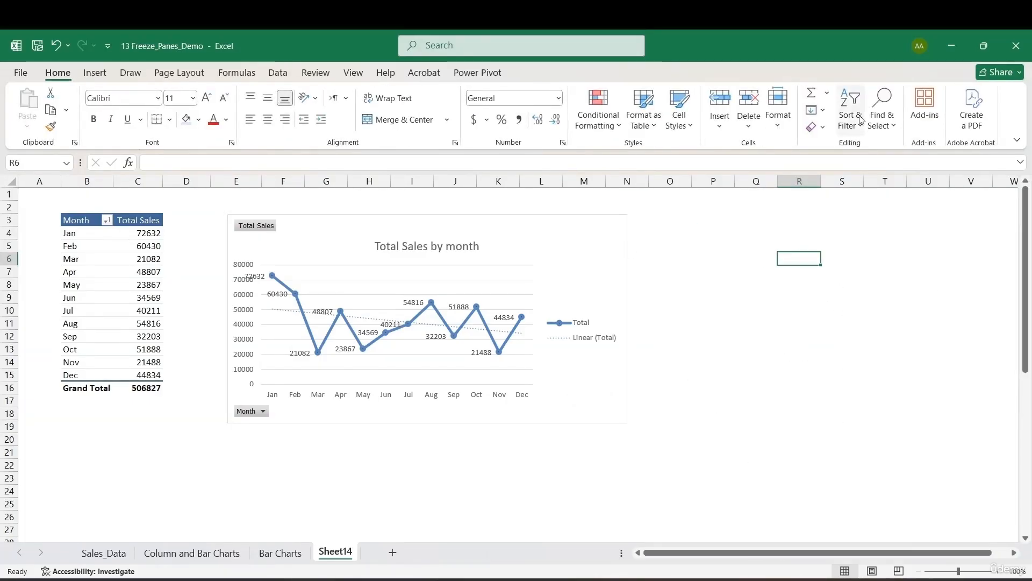
# - Add the Category field to the line chart's legend series to split total sales by category
pyautogui.click(469, 265)
pyautogui.scroll(4, 888, 309)
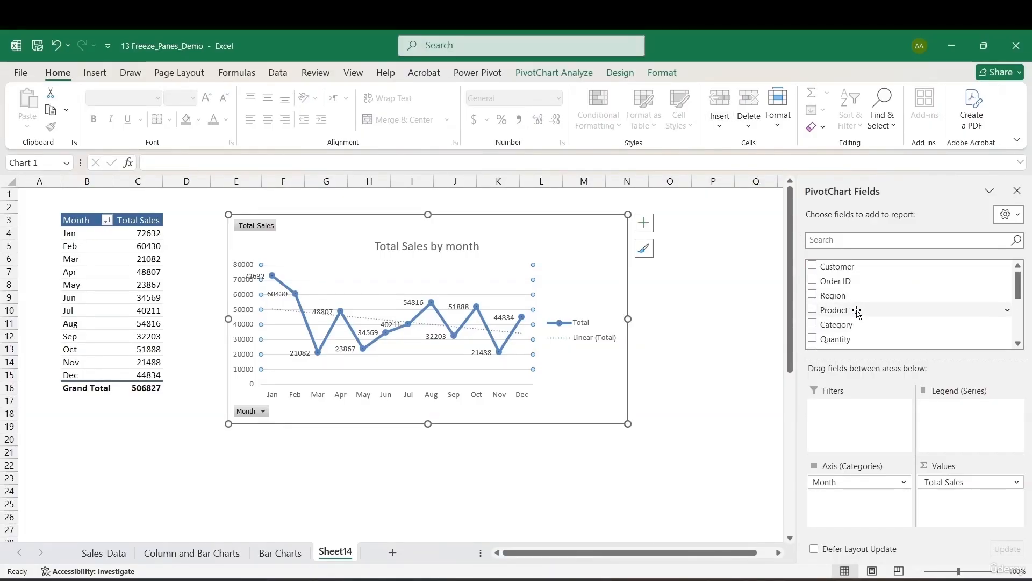
pyautogui.moveTo(855, 324); pyautogui.dragTo(962, 423)
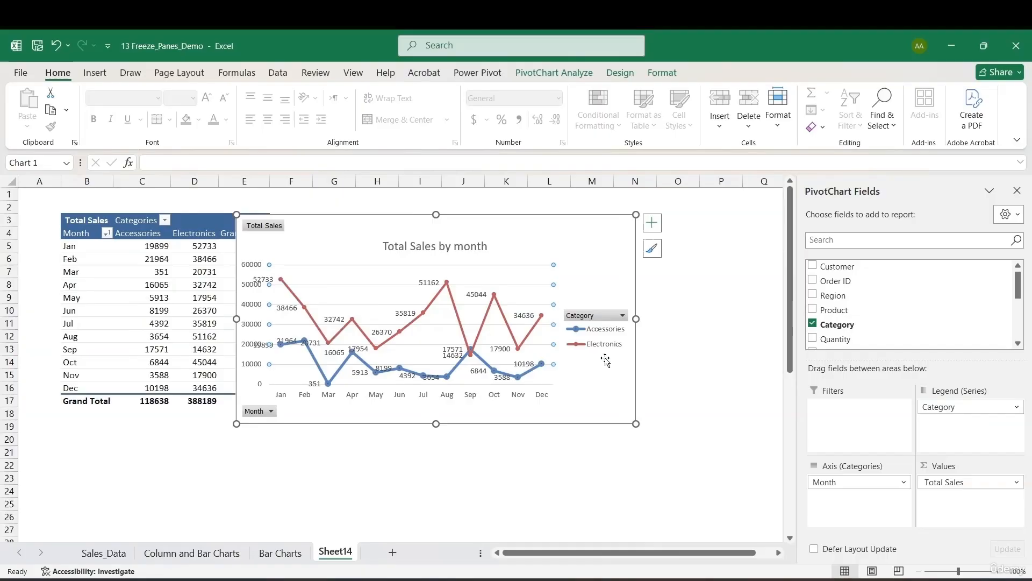
# - Inspect the Accessories and Electronics lines, hide the chart's legend and show it again
pyautogui.click(505, 319)
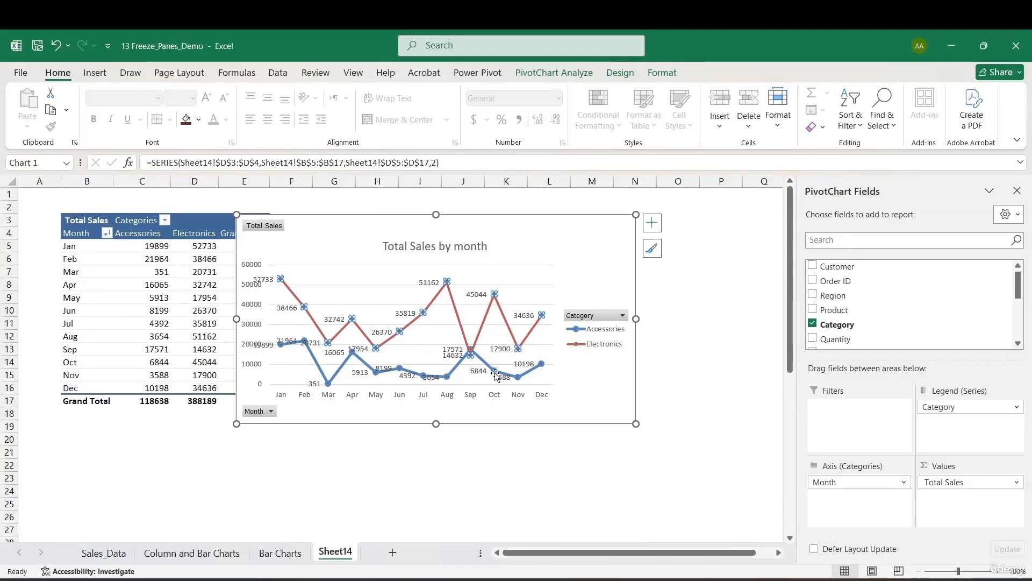
pyautogui.click(531, 371)
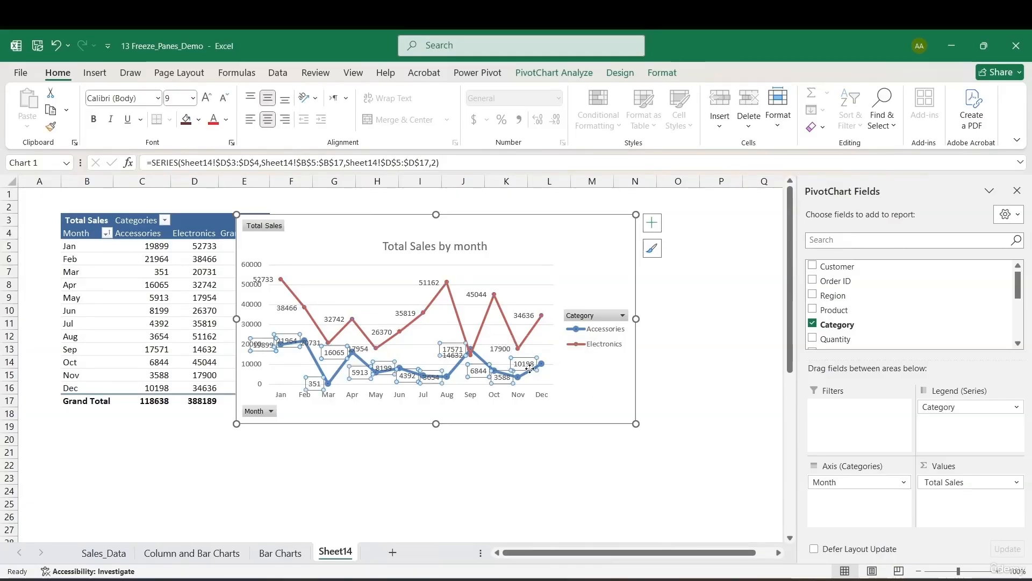
pyautogui.click(580, 347)
pyautogui.click(585, 329)
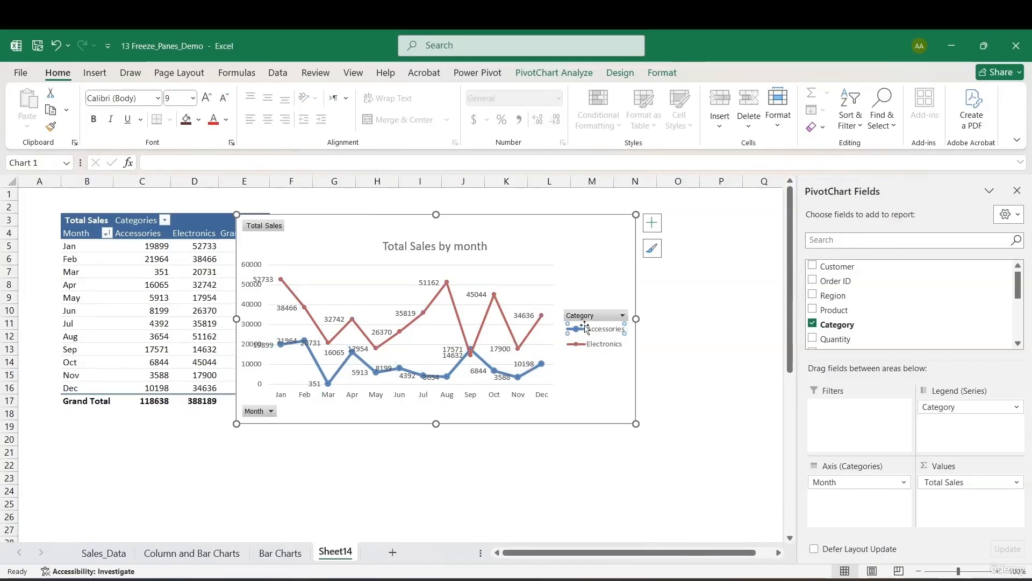
pyautogui.click(657, 232)
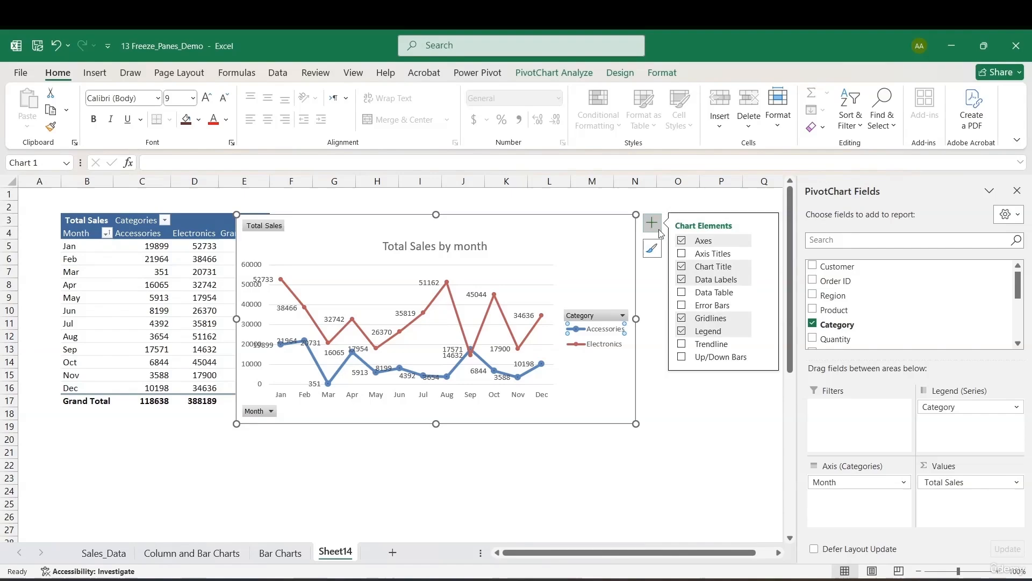
pyautogui.click(681, 331)
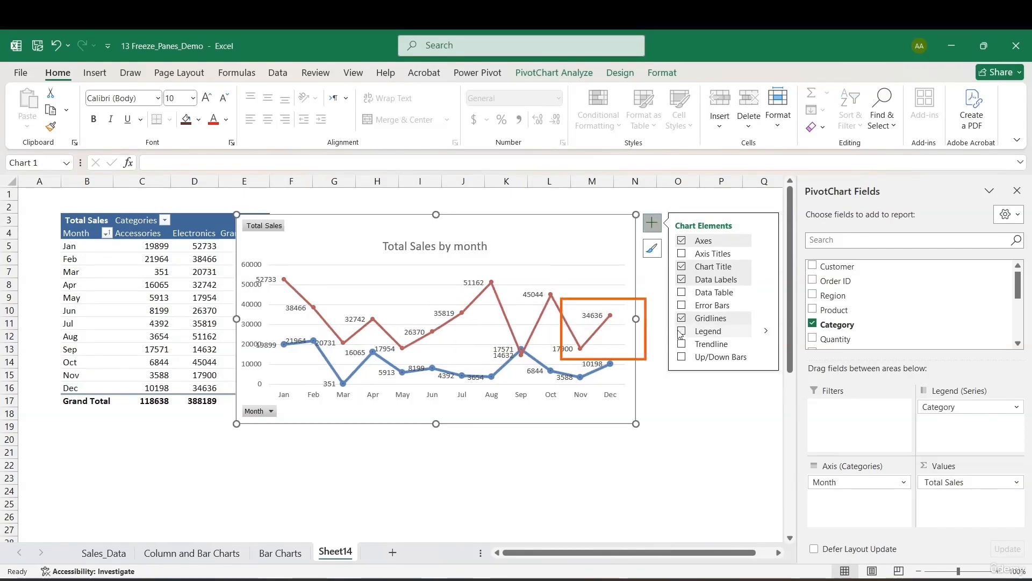
pyautogui.click(681, 331)
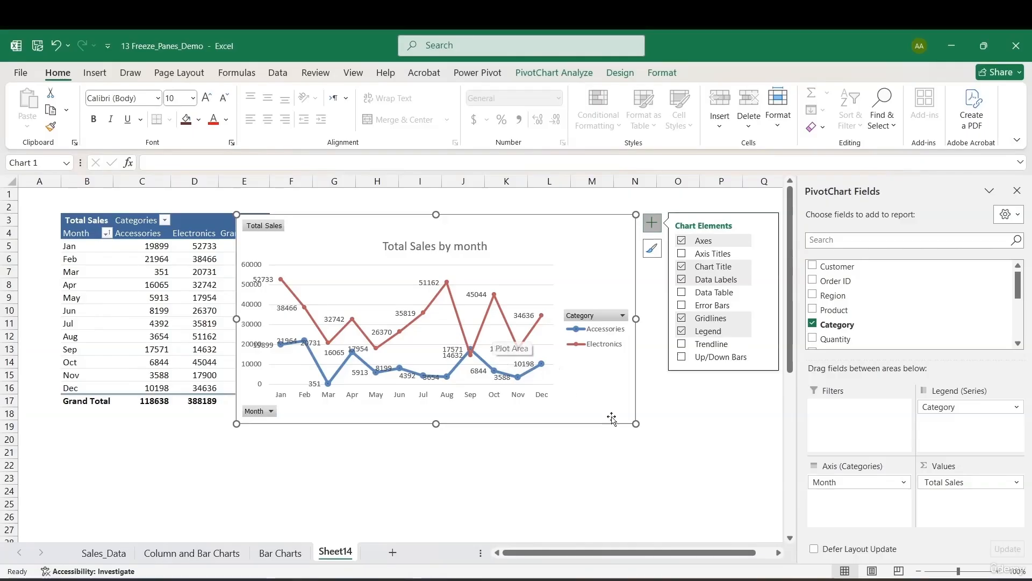
# - Close the field list, move the line chart clear of the pivot table's Grand Total column and enlarge it
pyautogui.click(1016, 190)
pyautogui.moveTo(476, 227); pyautogui.dragTo(540, 226)
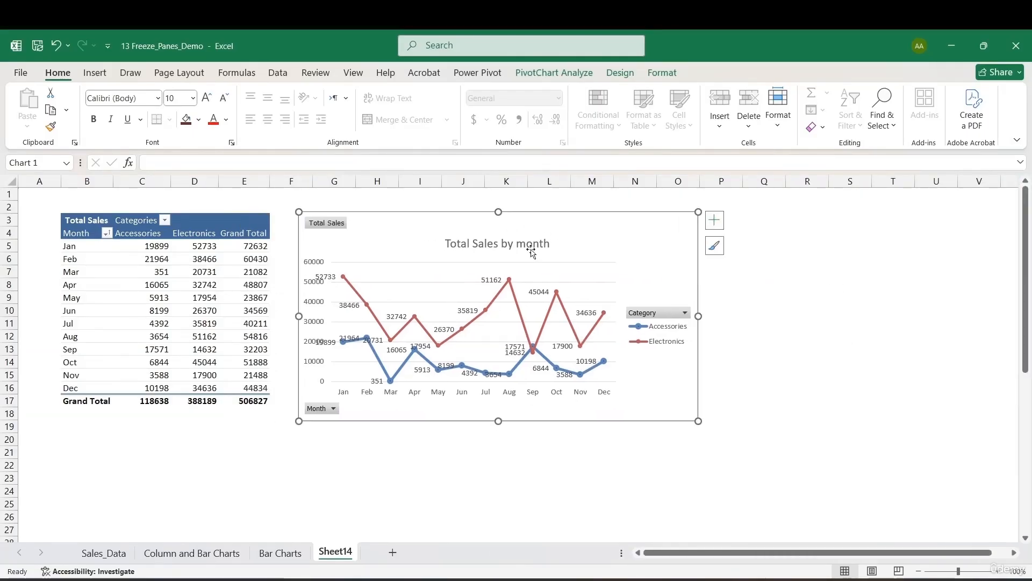
pyautogui.moveTo(699, 422); pyautogui.dragTo(782, 451)
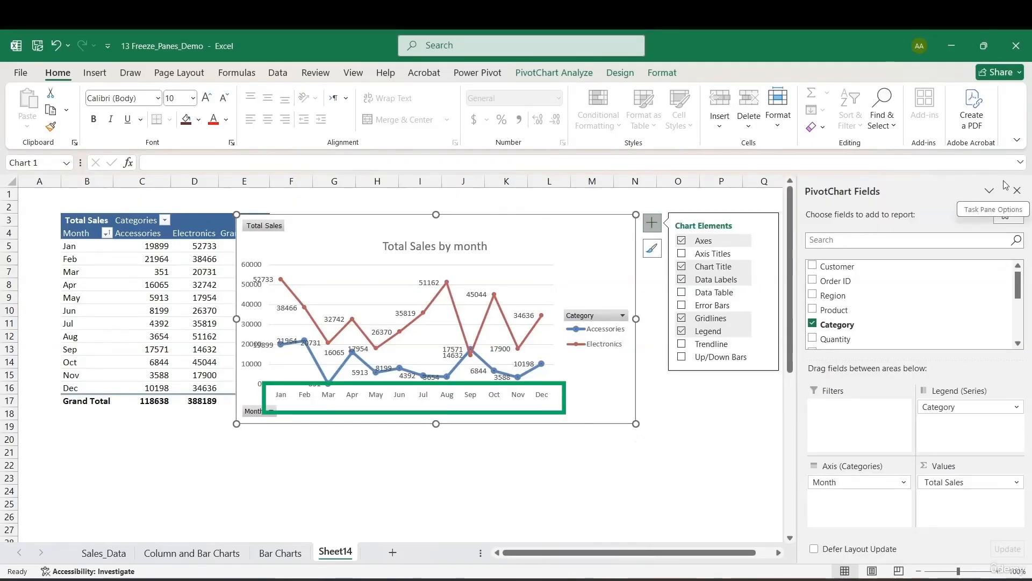
pyautogui.click(1016, 189)
pyautogui.moveTo(484, 217); pyautogui.dragTo(546, 214)
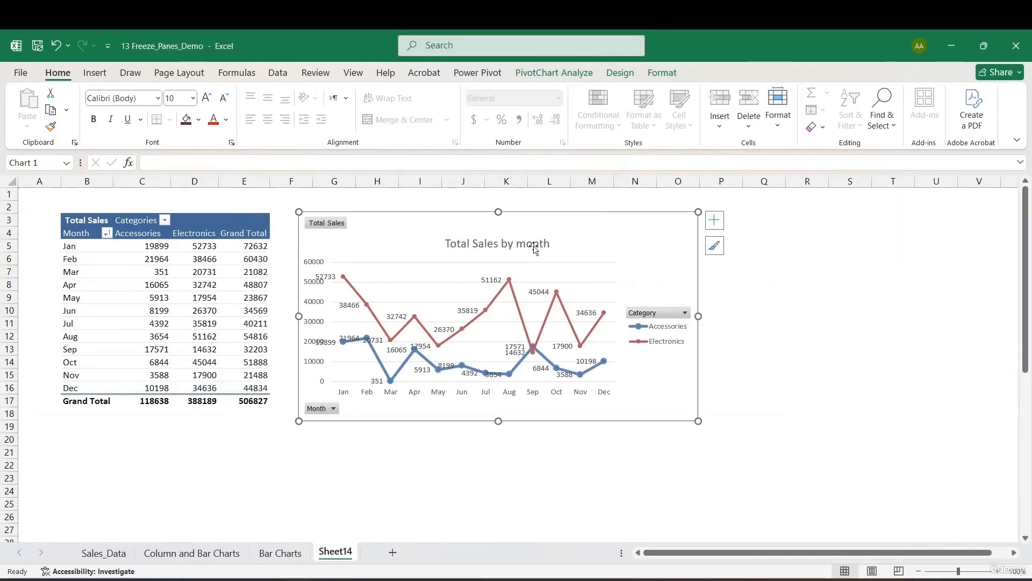
pyautogui.moveTo(699, 421); pyautogui.dragTo(782, 452)
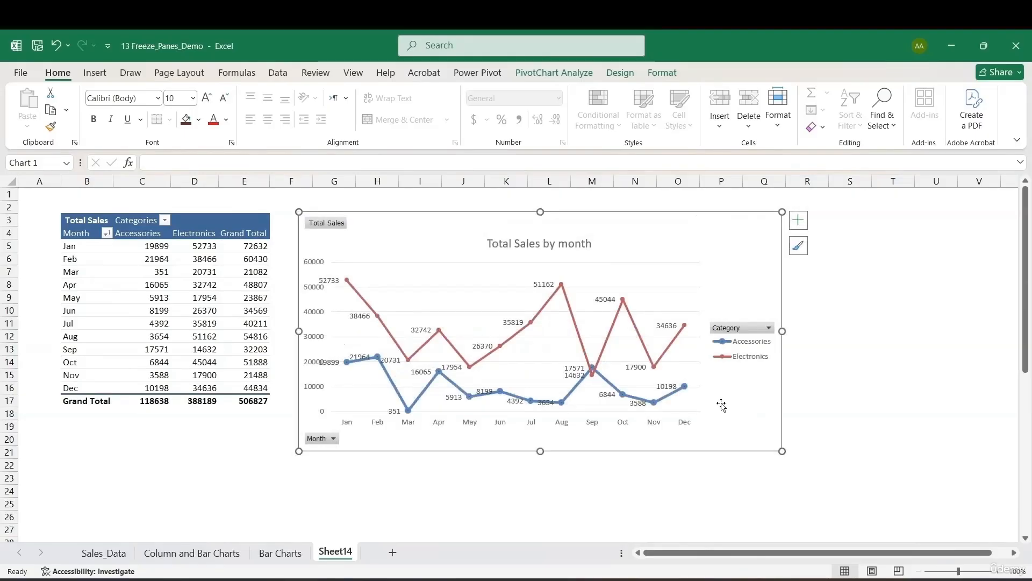
pyautogui.click(573, 390)
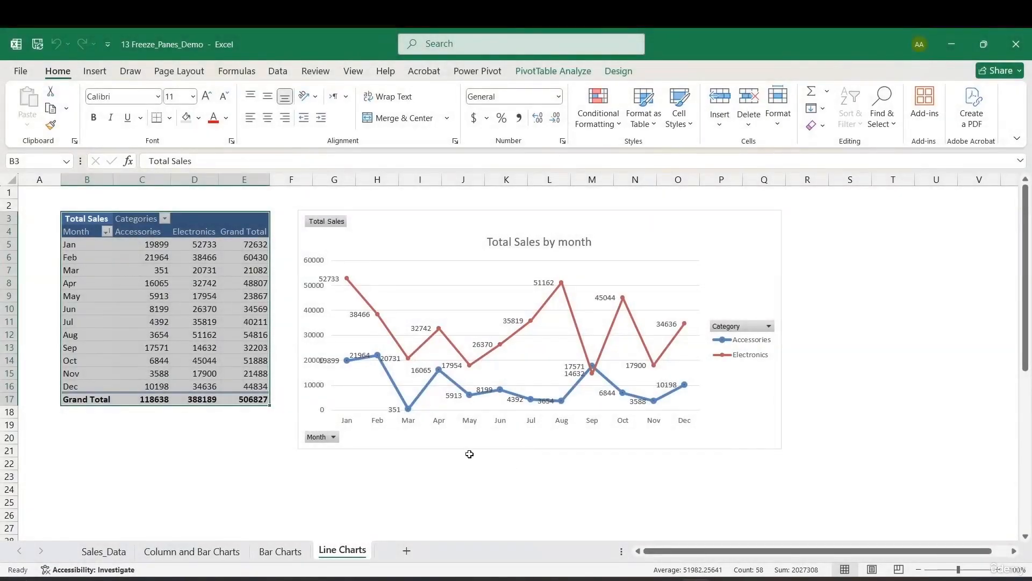
# - Copy the entire pivot table from the Line Charts sheet and paste it at cell C4 of a new sheet
pyautogui.click(442, 403)
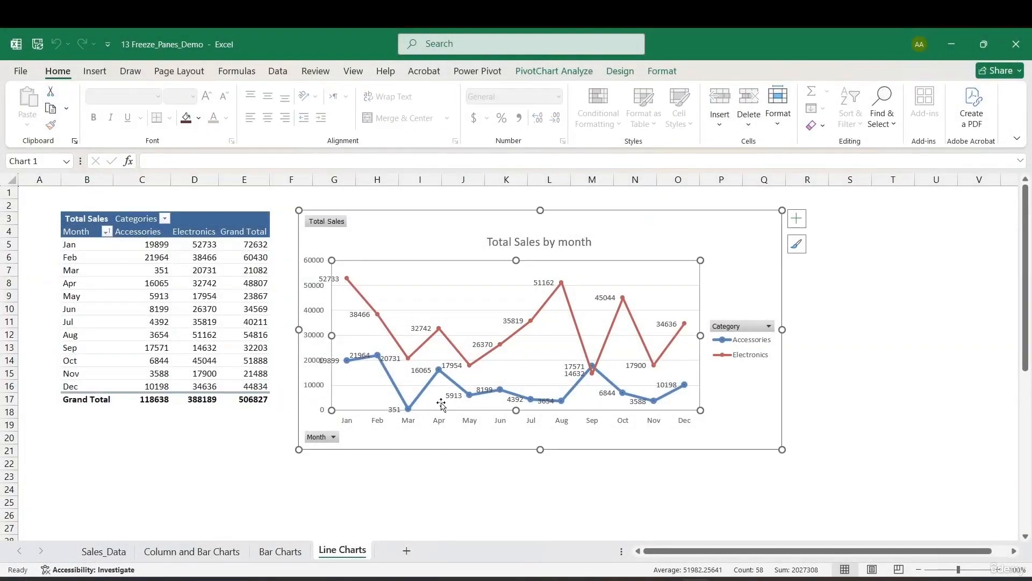
pyautogui.click(127, 221)
pyautogui.click(83, 220)
pyautogui.click(79, 222)
pyautogui.rightClick(79, 222)
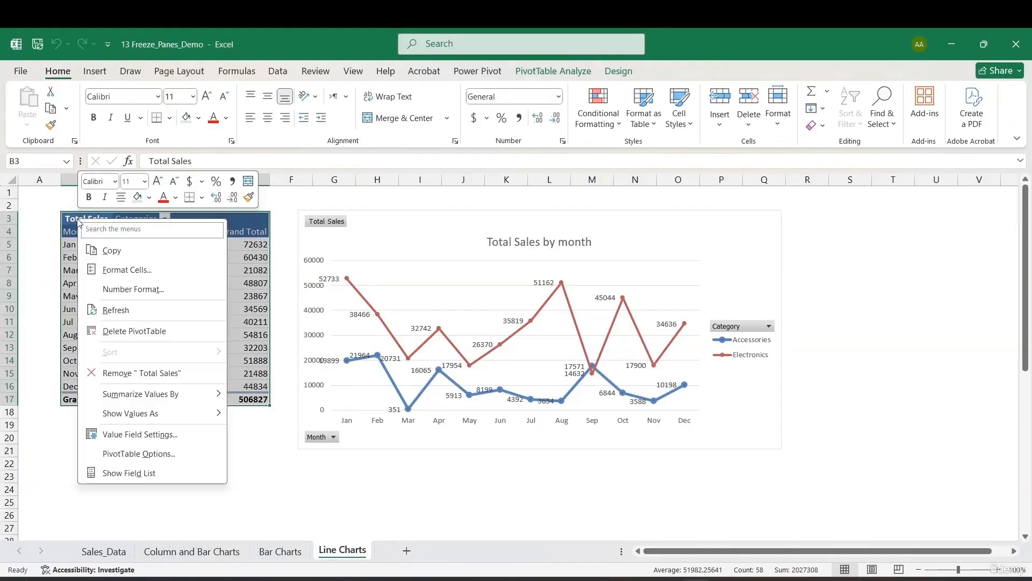
pyautogui.click(112, 250)
pyautogui.click(406, 550)
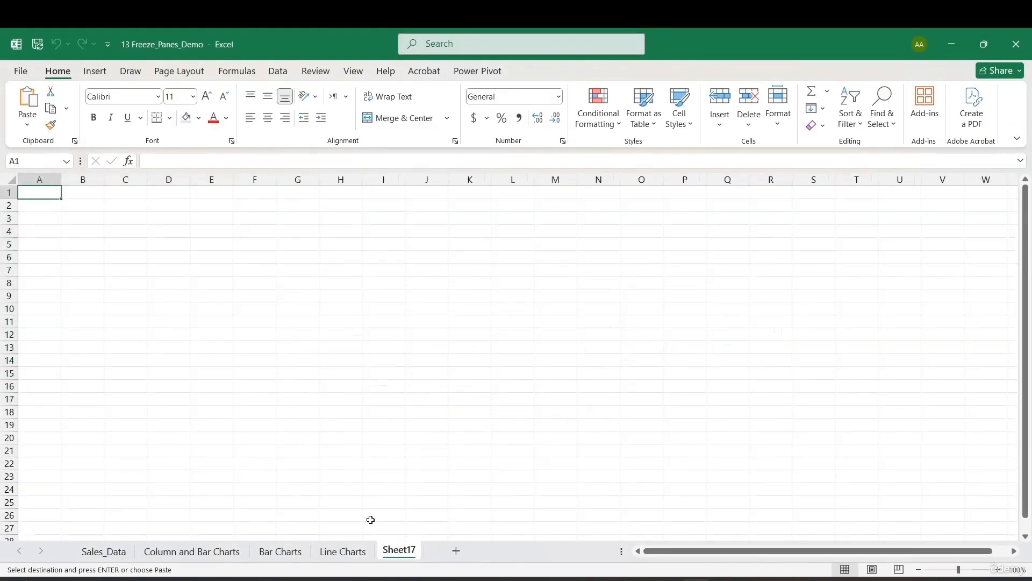
pyautogui.click(115, 234)
pyautogui.hotkey('ctrl', 'v')
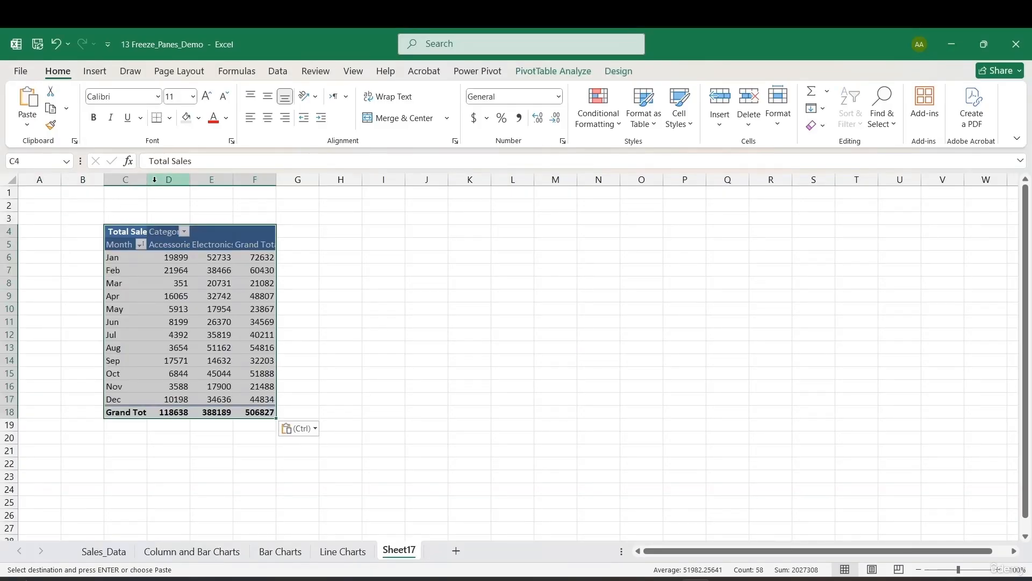
# - Hide the gridlines on the new sheet
pyautogui.click(353, 72)
pyautogui.click(164, 109)
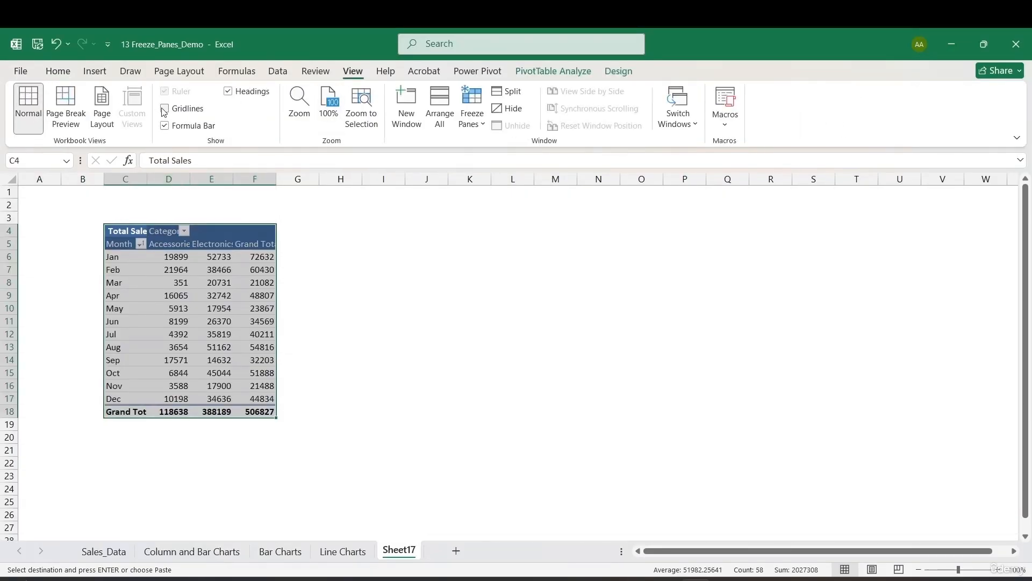
# - Show the copied pivot table's field list, remove Month and Category, and add Region as the row field
pyautogui.click(178, 283)
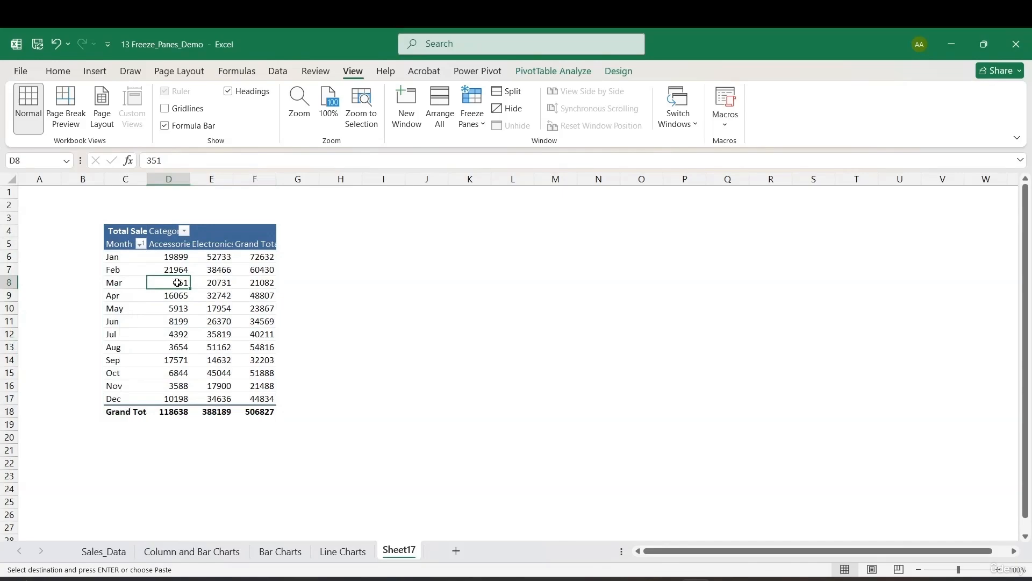
pyautogui.click(618, 70)
pyautogui.click(553, 71)
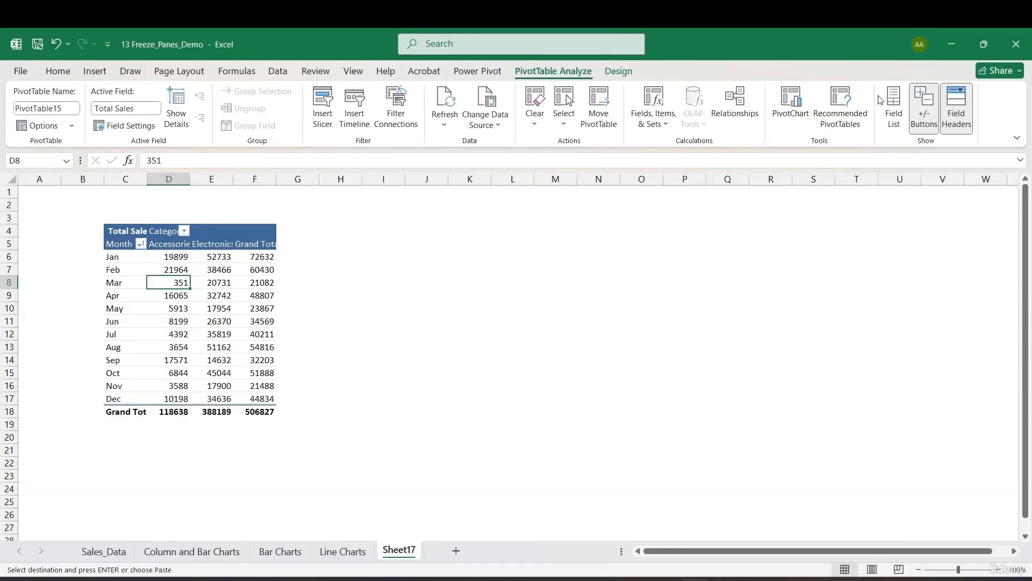
pyautogui.click(892, 105)
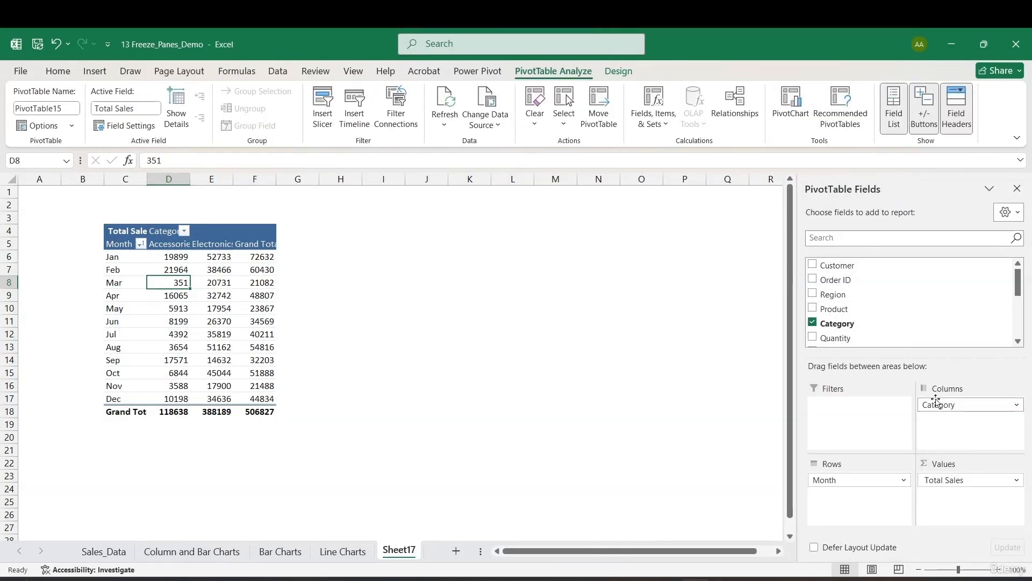
pyautogui.moveTo(860, 479); pyautogui.dragTo(744, 410)
pyautogui.moveTo(946, 404); pyautogui.dragTo(726, 403)
pyautogui.click(812, 294)
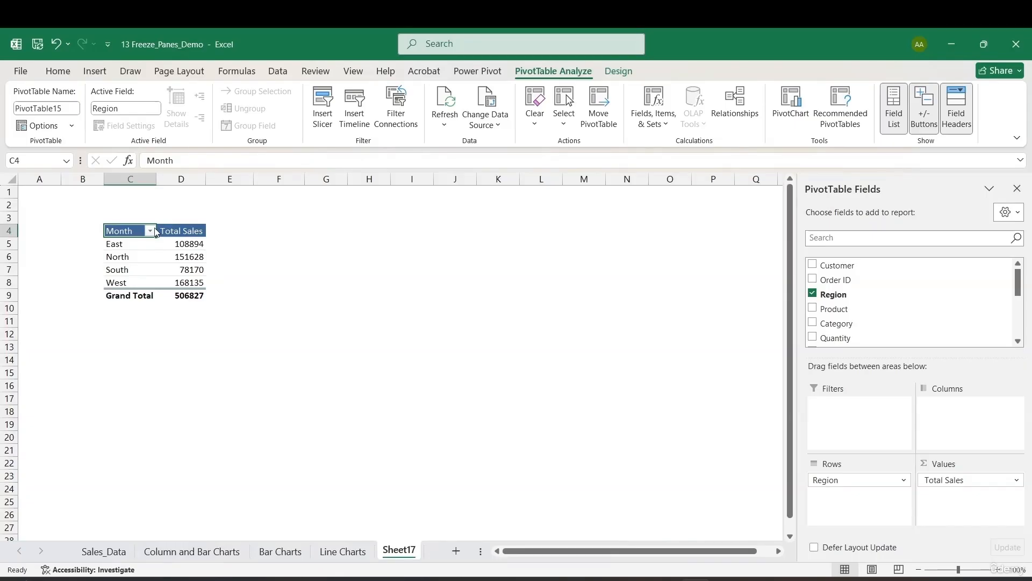
# - Rename the pivot table's row header in C4 as "Region" and close the field list
pyautogui.write('Region')
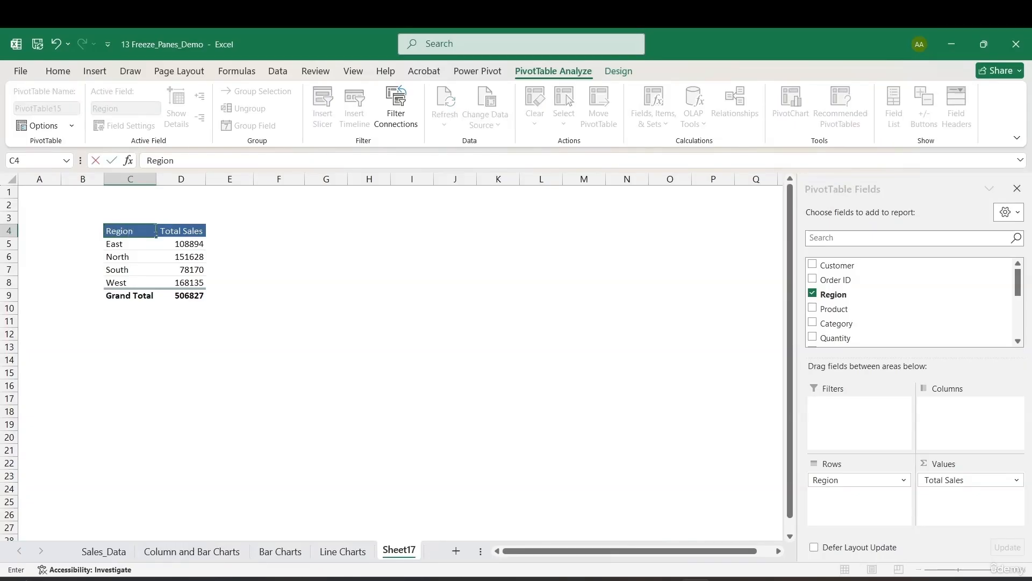
pyautogui.press('Return')
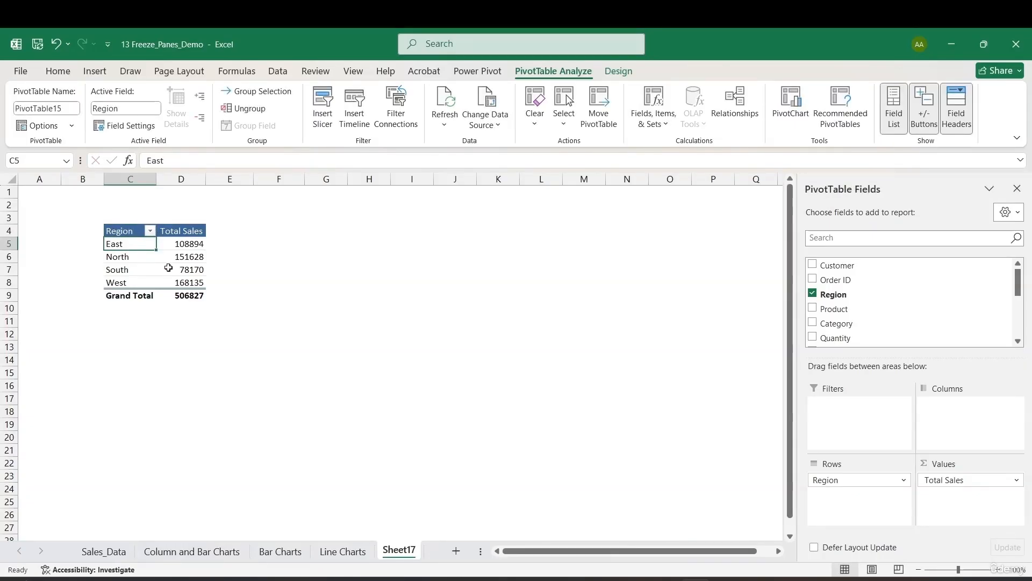
pyautogui.click(1016, 189)
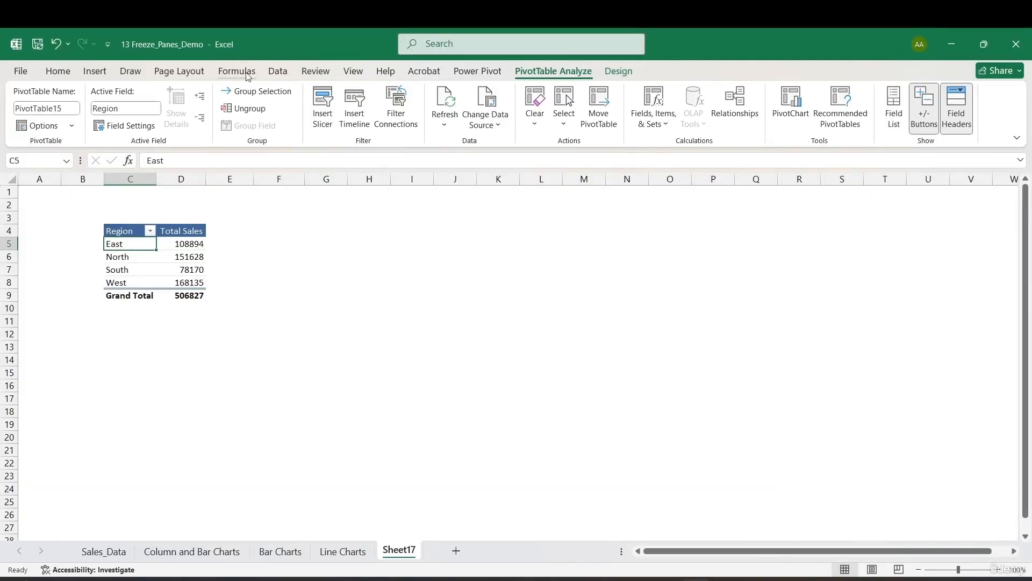
# - Insert a 2-D pie chart of total sales by region and move it away from the pivot table
pyautogui.click(95, 71)
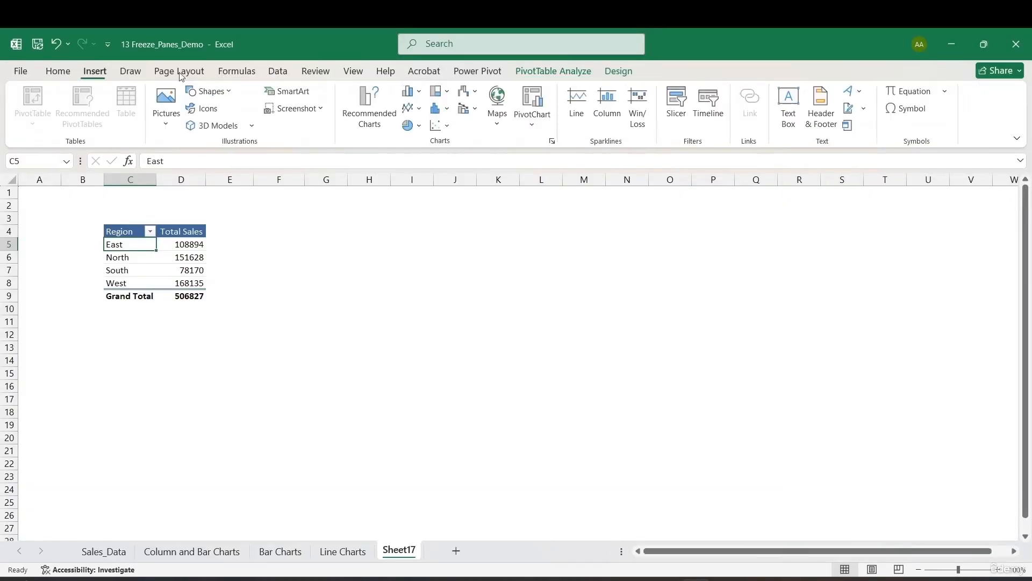
pyautogui.click(412, 125)
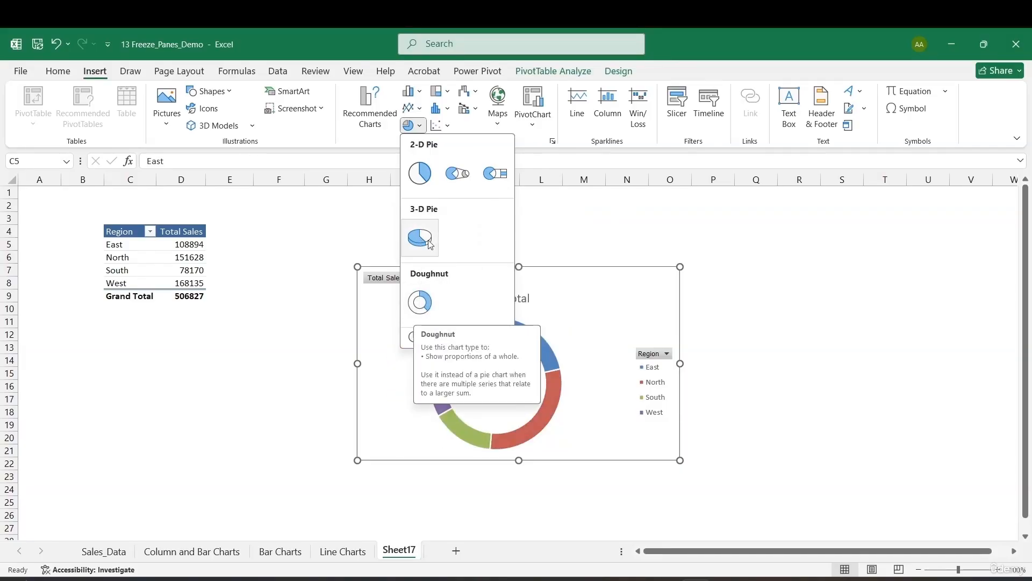
pyautogui.click(421, 179)
pyautogui.moveTo(369, 283); pyautogui.dragTo(562, 310)
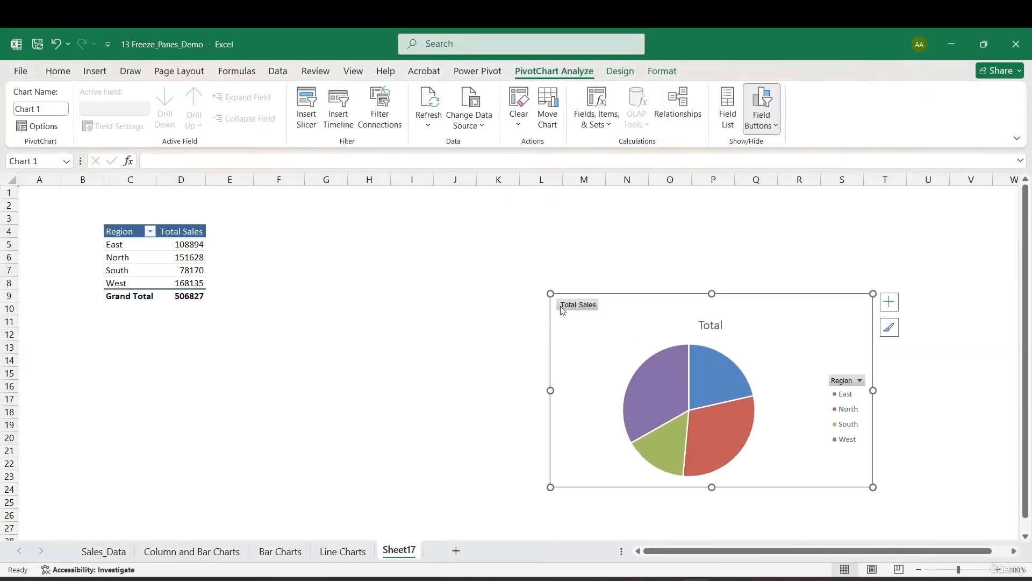
# - Insert a Pie of Pie chart from the region pivot table and arrange the two charts side by side without overlap
pyautogui.click(133, 274)
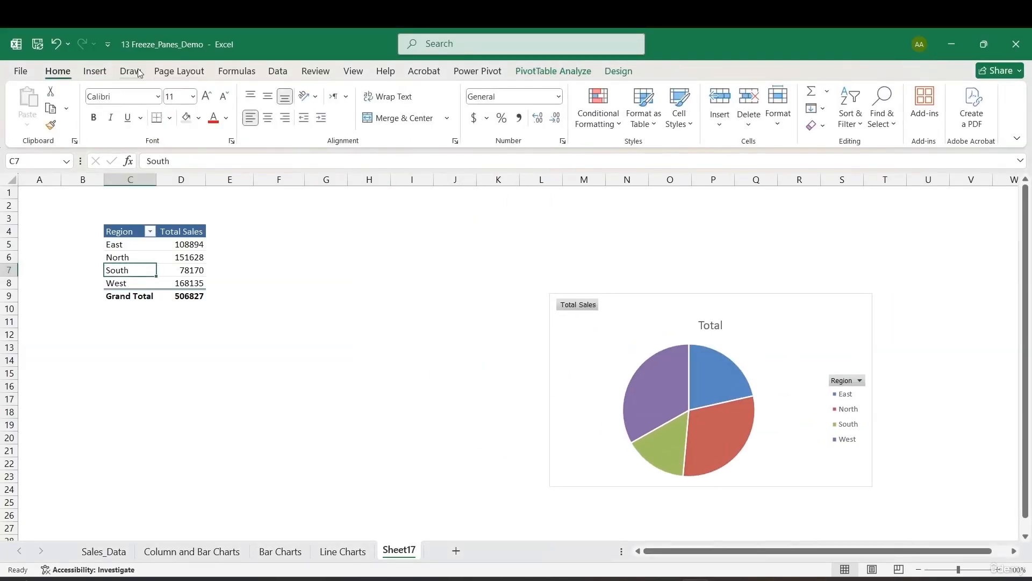
pyautogui.click(94, 72)
pyautogui.click(412, 126)
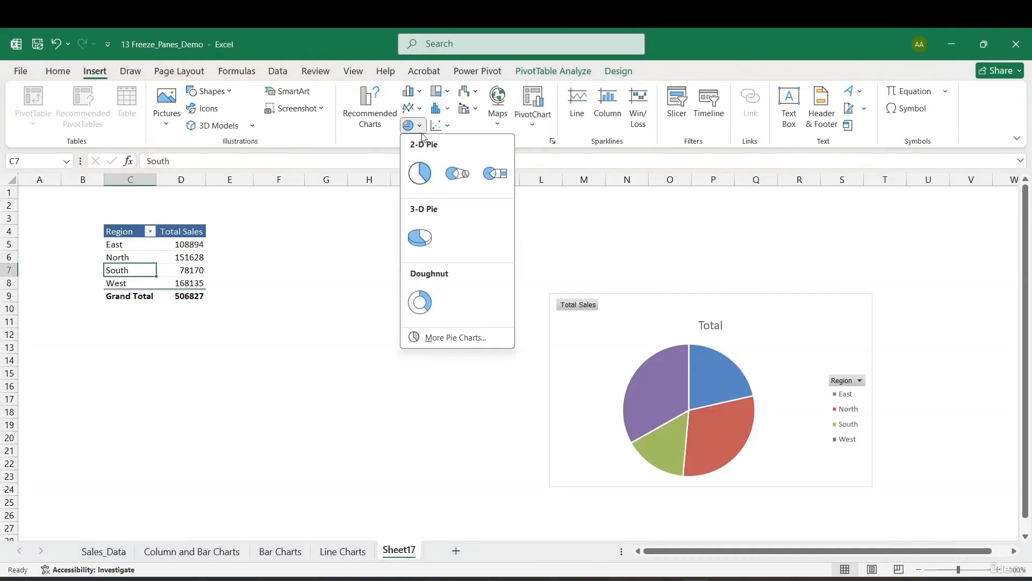
pyautogui.click(450, 174)
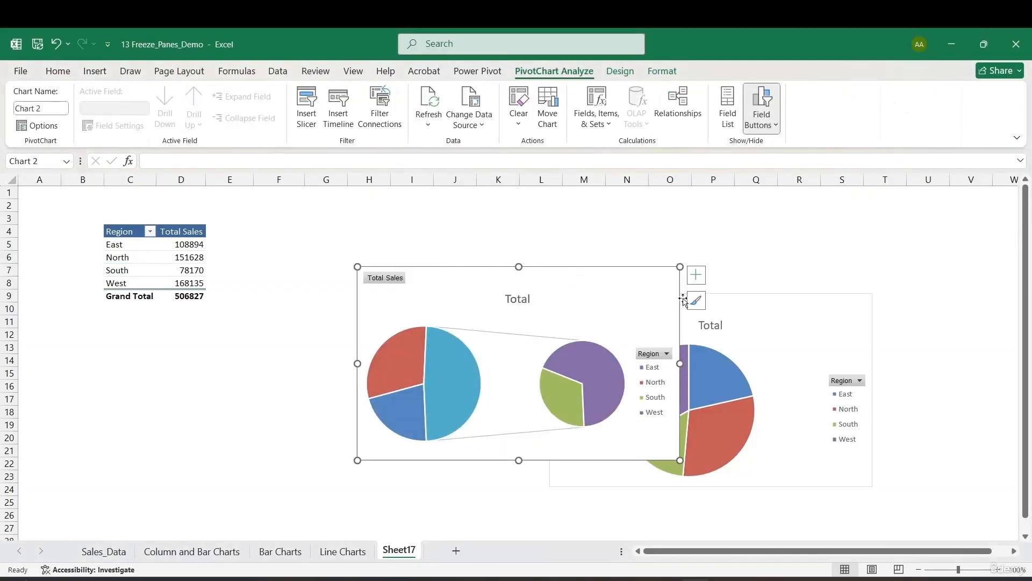
pyautogui.moveTo(723, 311); pyautogui.dragTo(735, 377)
pyautogui.moveTo(546, 288); pyautogui.dragTo(371, 325)
pyautogui.moveTo(661, 387)
pyautogui.mouseDown()
pyautogui.moveTo(651, 261)
pyautogui.moveTo(613, 326)
pyautogui.mouseUp()
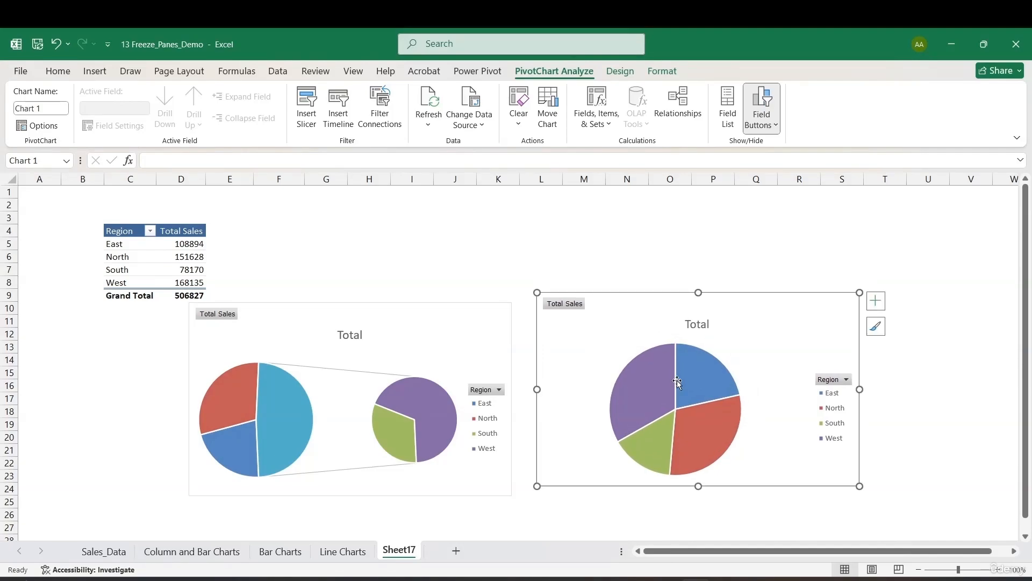
pyautogui.click(90, 72)
pyautogui.click(414, 126)
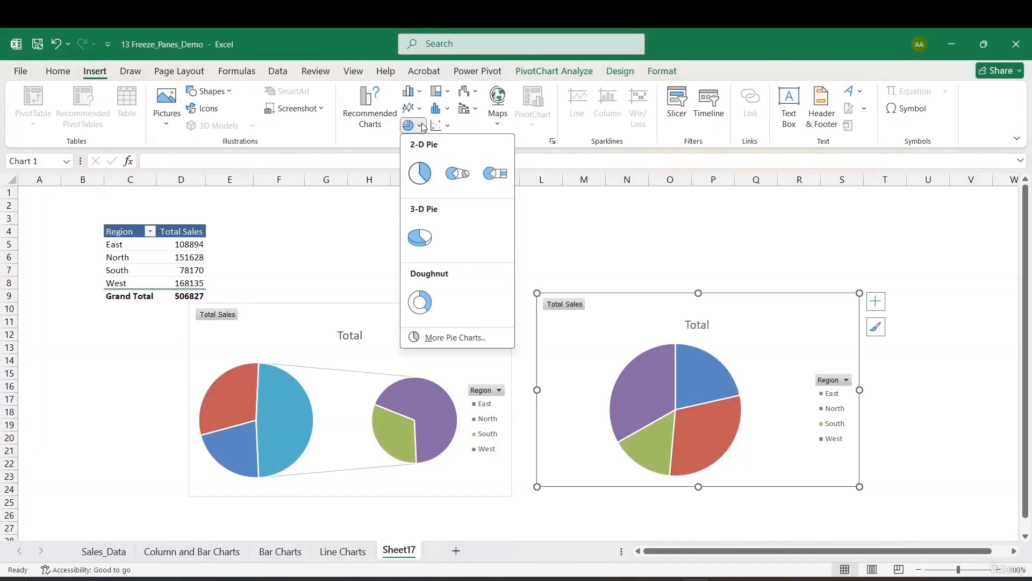
pyautogui.click(421, 173)
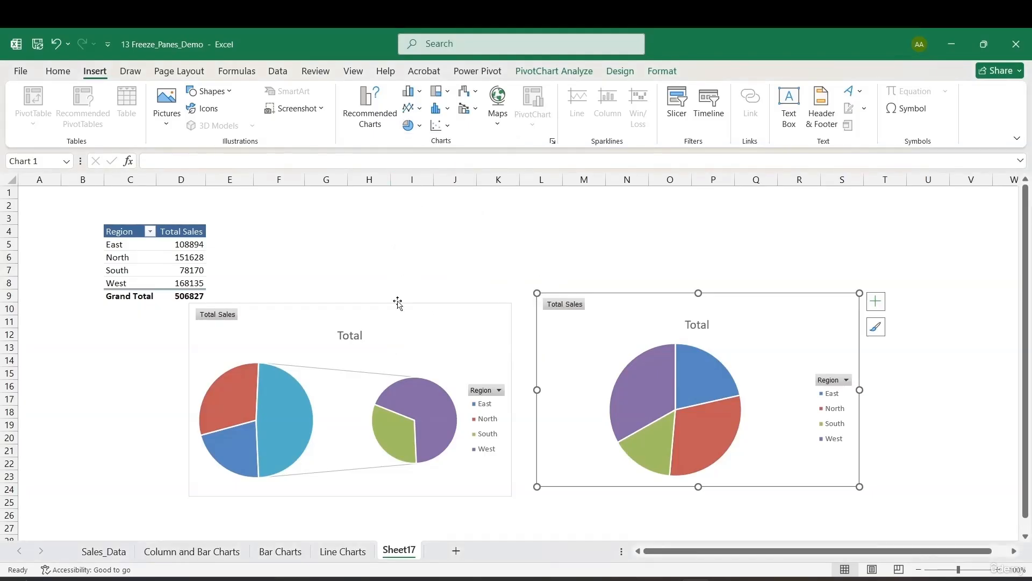
# - Apply the grey gradient chart style with percentage labels to the 2-D pie chart
pyautogui.click(689, 374)
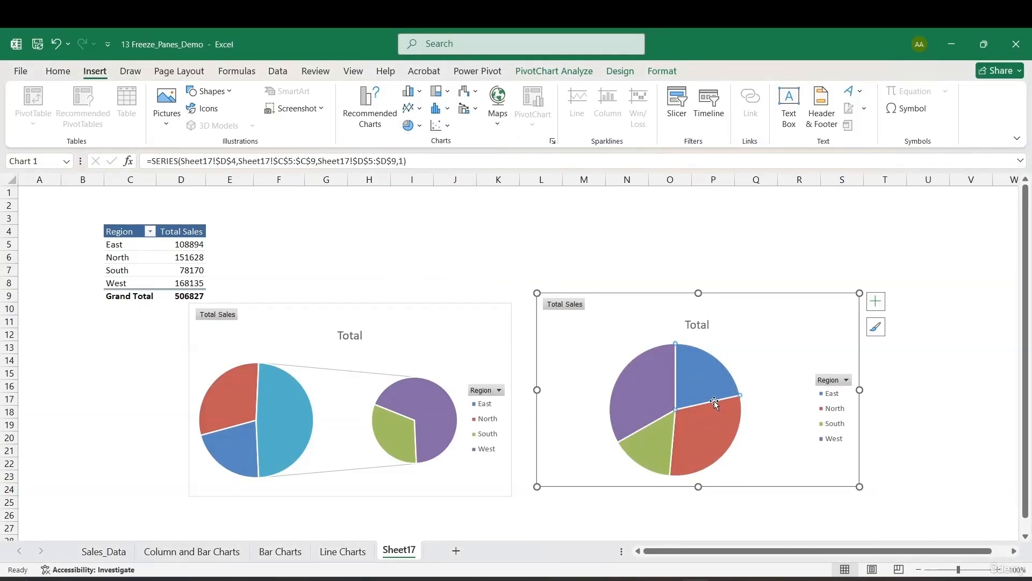
pyautogui.moveTo(714, 401)
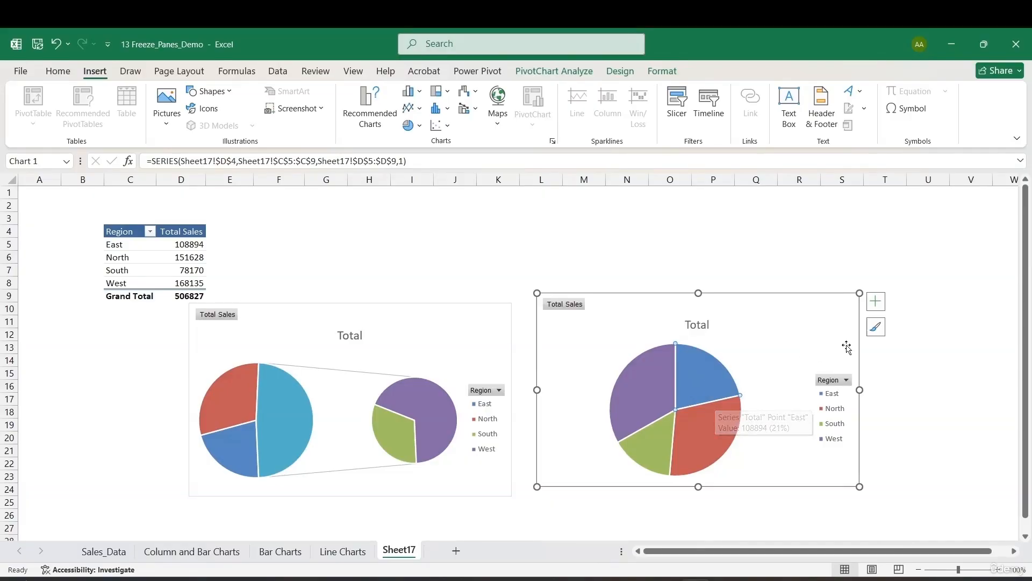
pyautogui.click(875, 327)
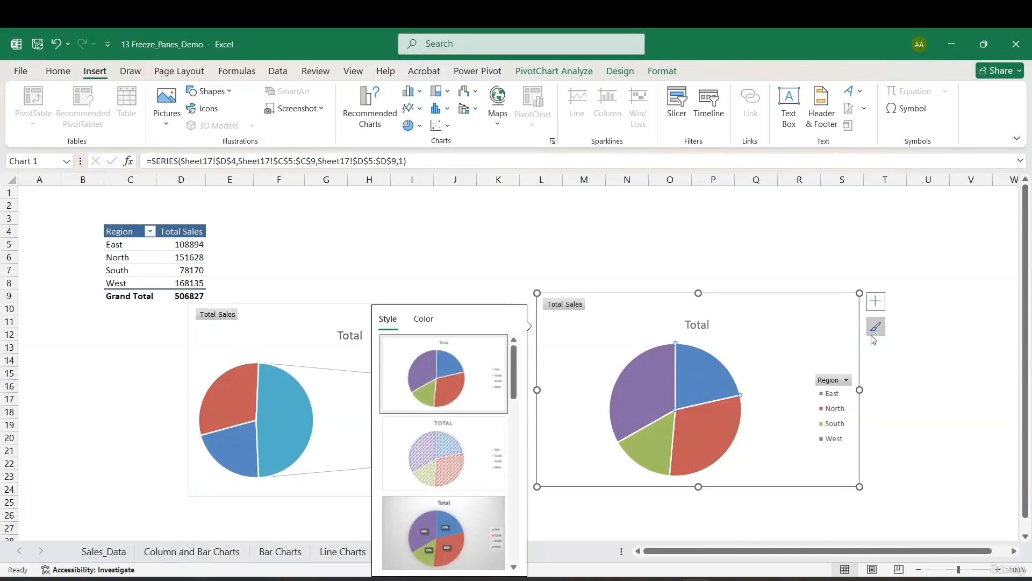
pyautogui.click(419, 541)
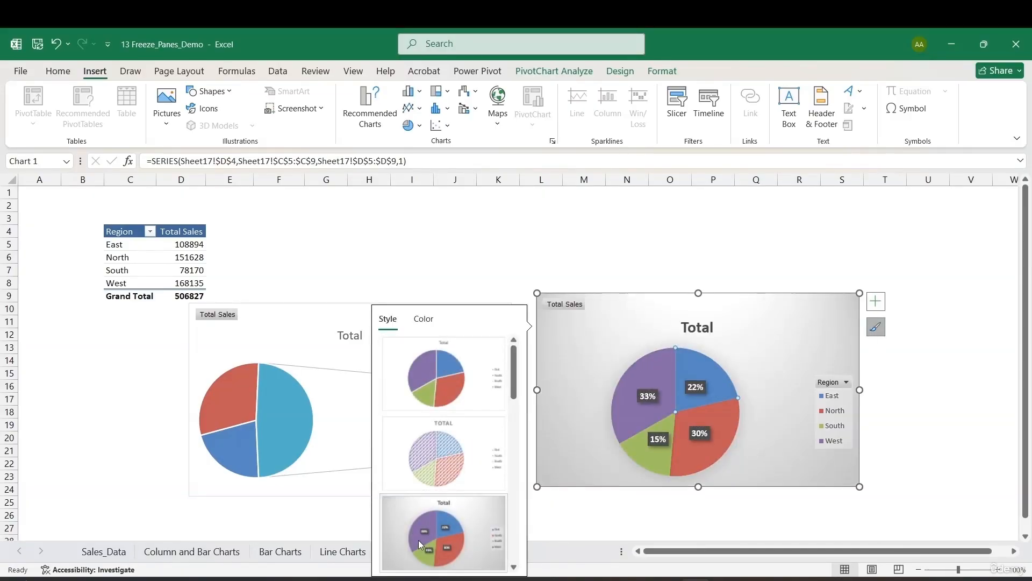
# - Open the detailed formatting options for the 2-D pie chart's data labels
pyautogui.click(876, 301)
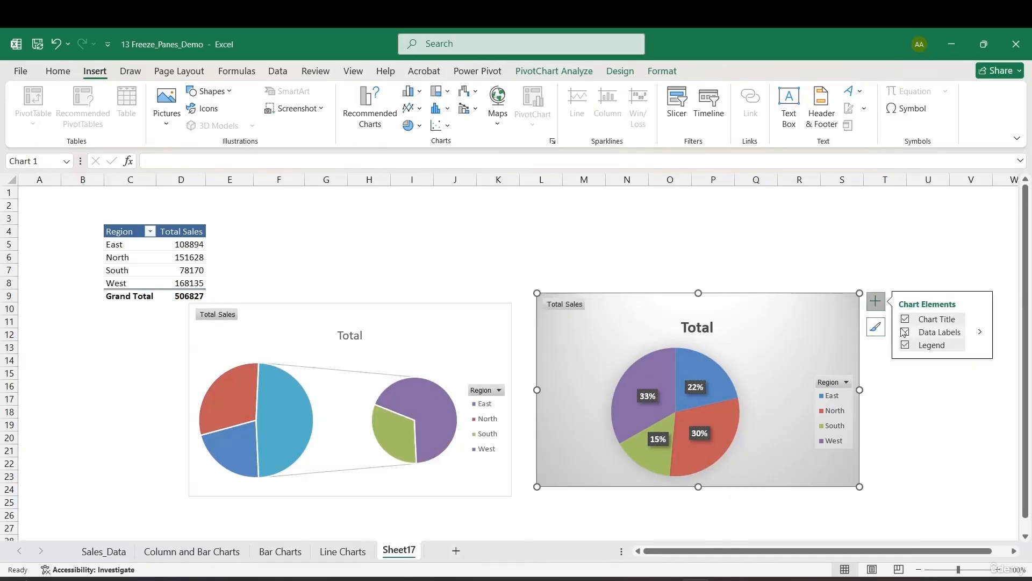
pyautogui.click(981, 338)
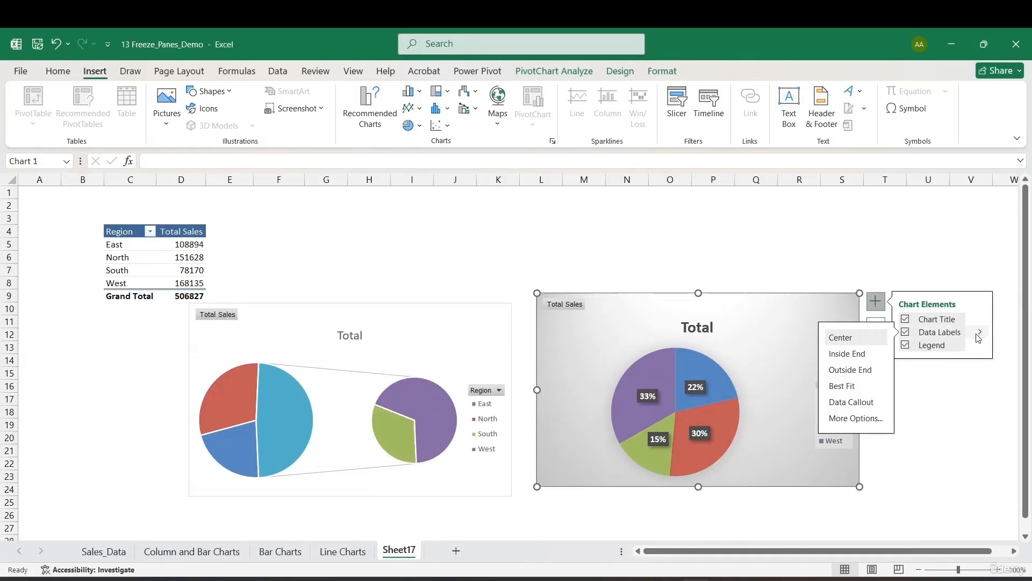
pyautogui.click(866, 419)
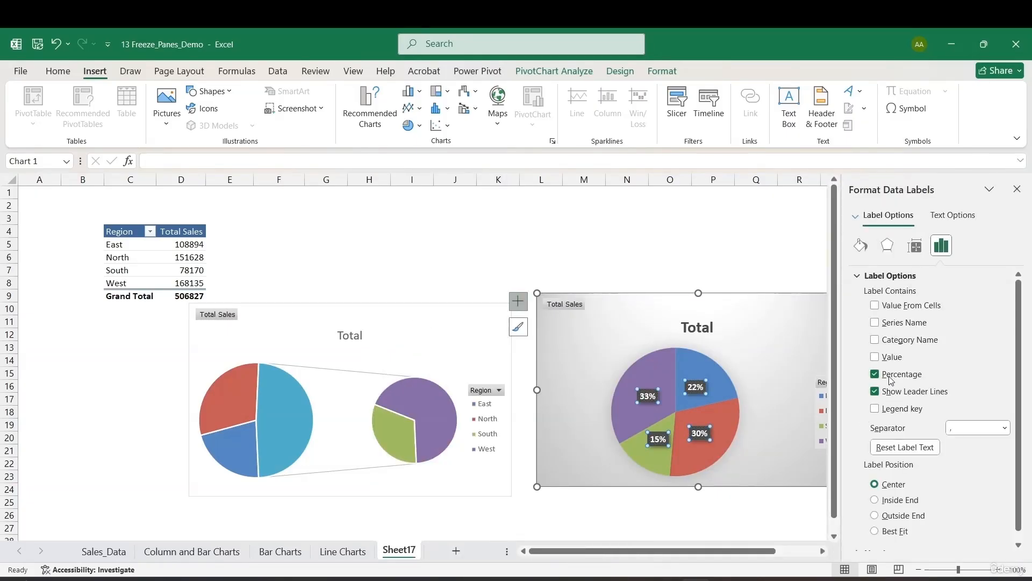
# - Try including the value alongside the percentage in the 2-D pie chart's data labels
pyautogui.click(875, 357)
pyautogui.click(887, 360)
pyautogui.click(953, 215)
pyautogui.click(898, 215)
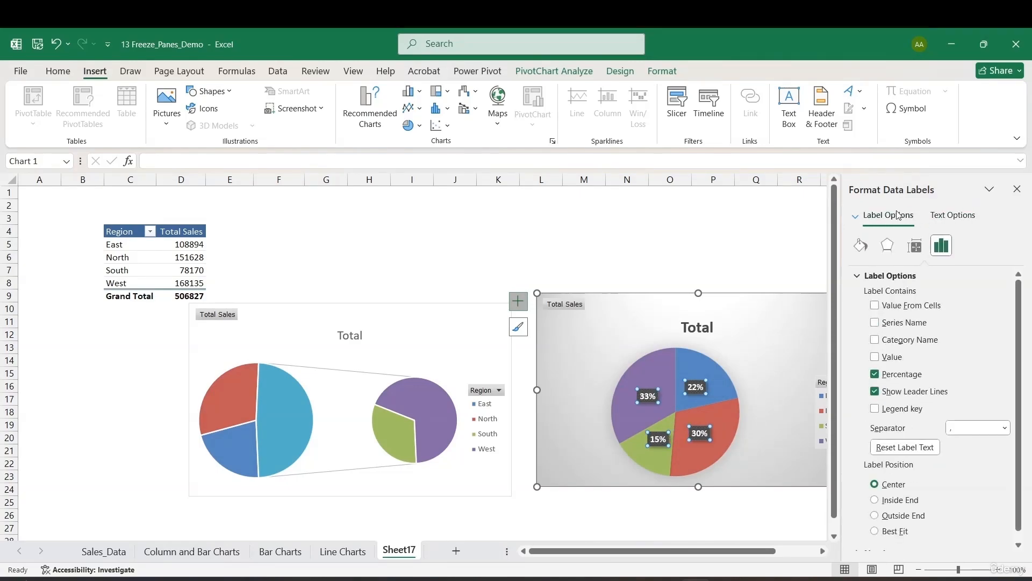
# - Set the text fill of the 2-D pie chart's data labels to a picture or texture fill
pyautogui.click(951, 214)
pyautogui.click(885, 328)
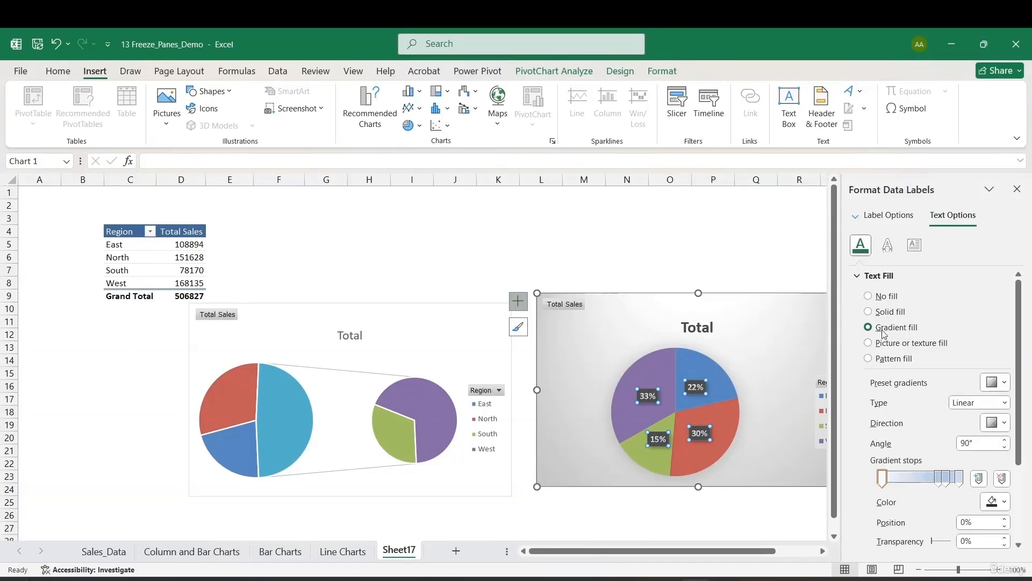
pyautogui.click(884, 343)
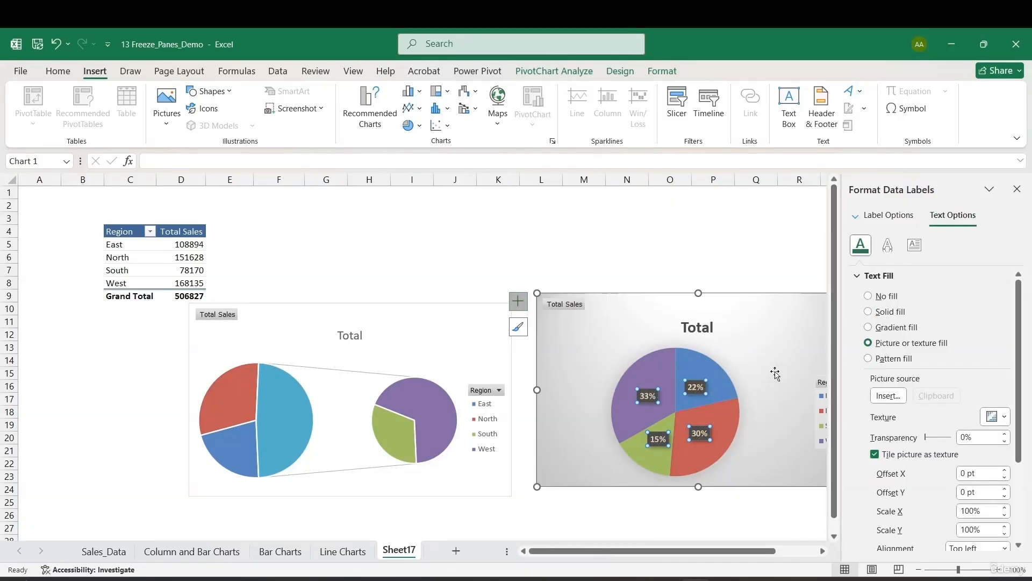
# - Try pulling the North slice out by 3% and the West slice by 36% from the 2-D pie
pyautogui.click(716, 427)
pyautogui.moveTo(724, 416)
pyautogui.mouseDown()
pyautogui.moveTo(737, 421)
pyautogui.moveTo(715, 414)
pyautogui.mouseUp()
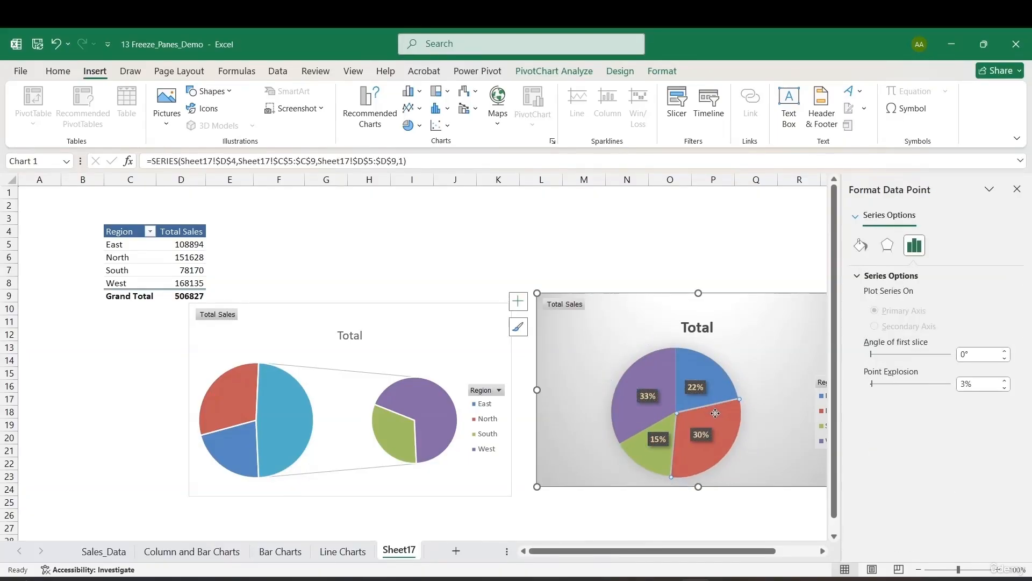
pyautogui.moveTo(652, 392); pyautogui.dragTo(634, 379)
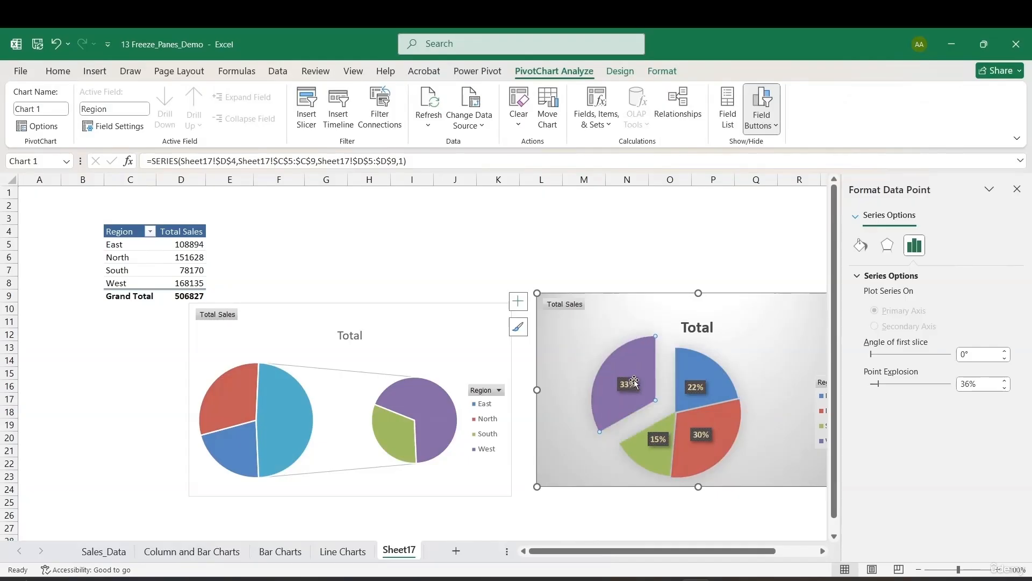
pyautogui.click(633, 379)
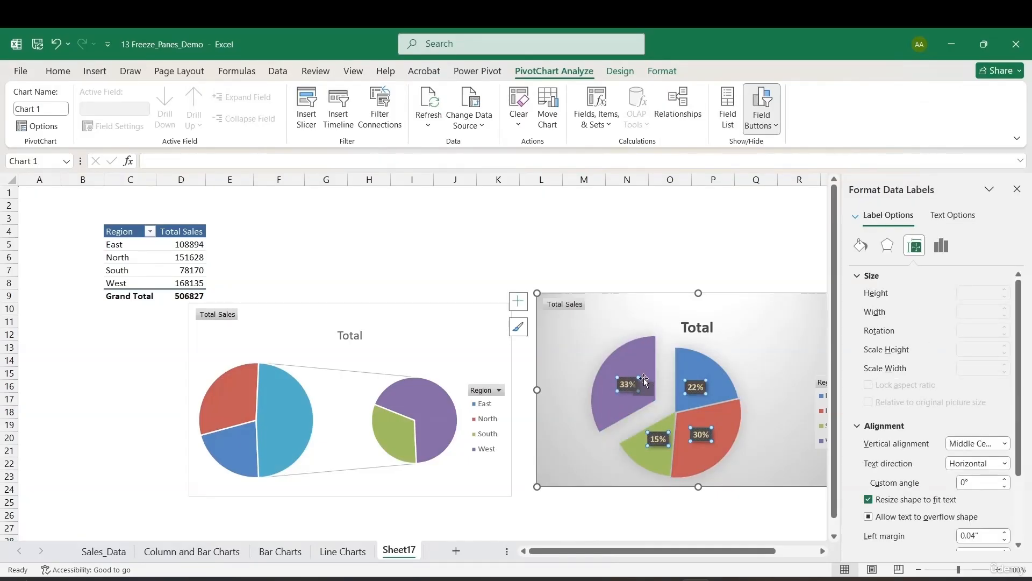
pyautogui.moveTo(640, 373); pyautogui.dragTo(657, 376)
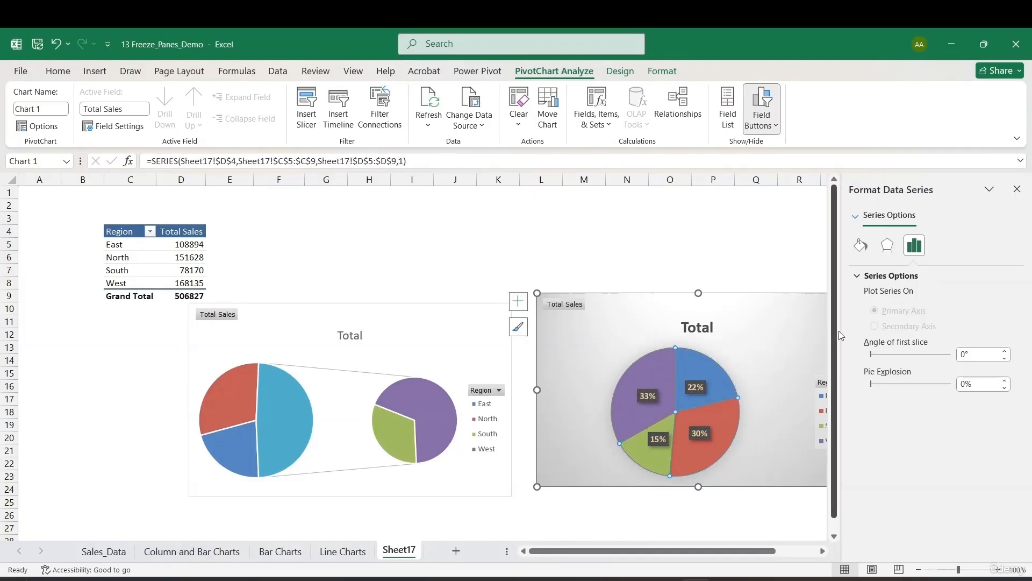
# - Close the formatting pane and change the Pie of Pie chart to a doughnut chart
pyautogui.click(1017, 189)
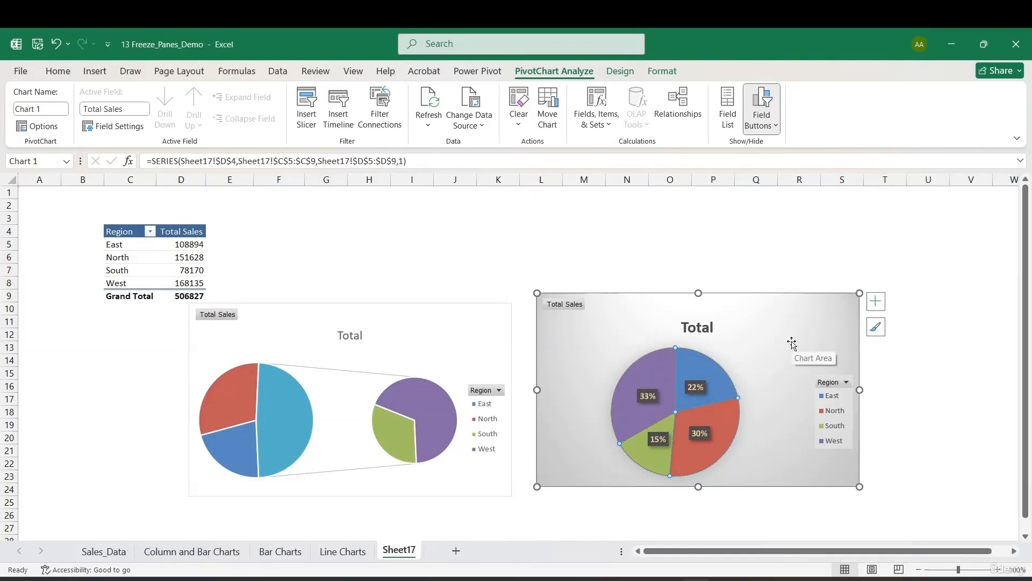
pyautogui.click(767, 346)
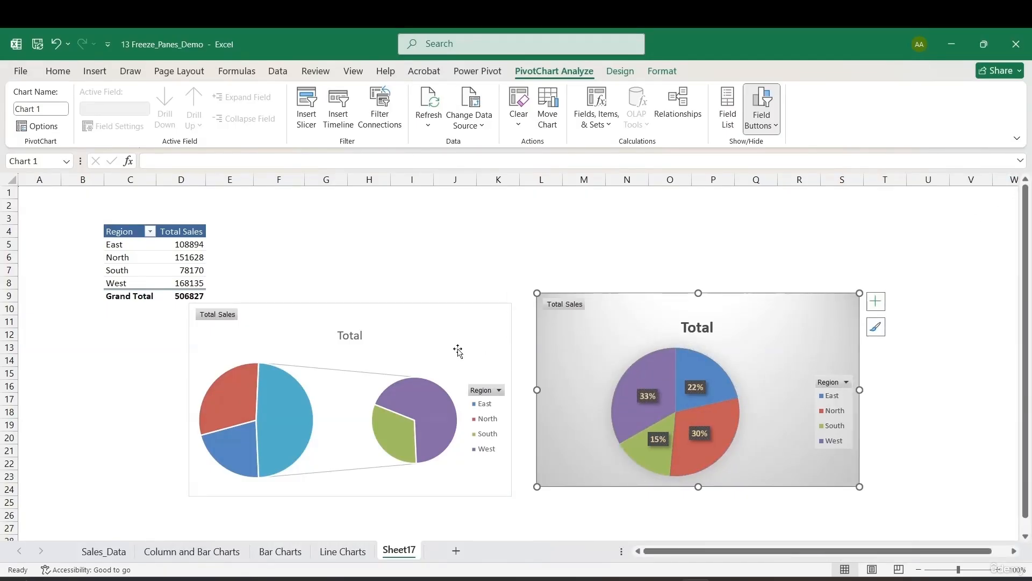
pyautogui.click(429, 343)
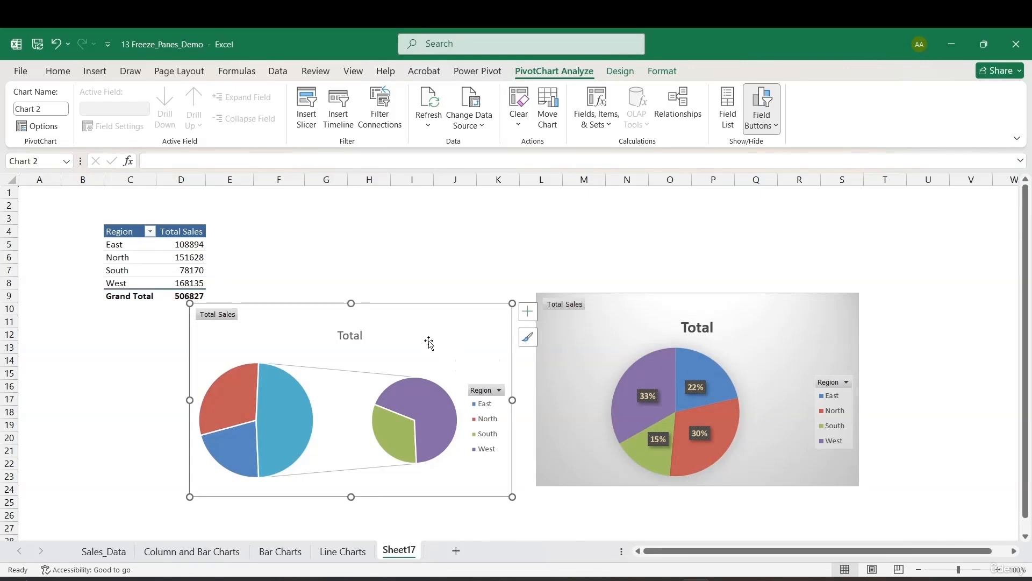
pyautogui.click(429, 415)
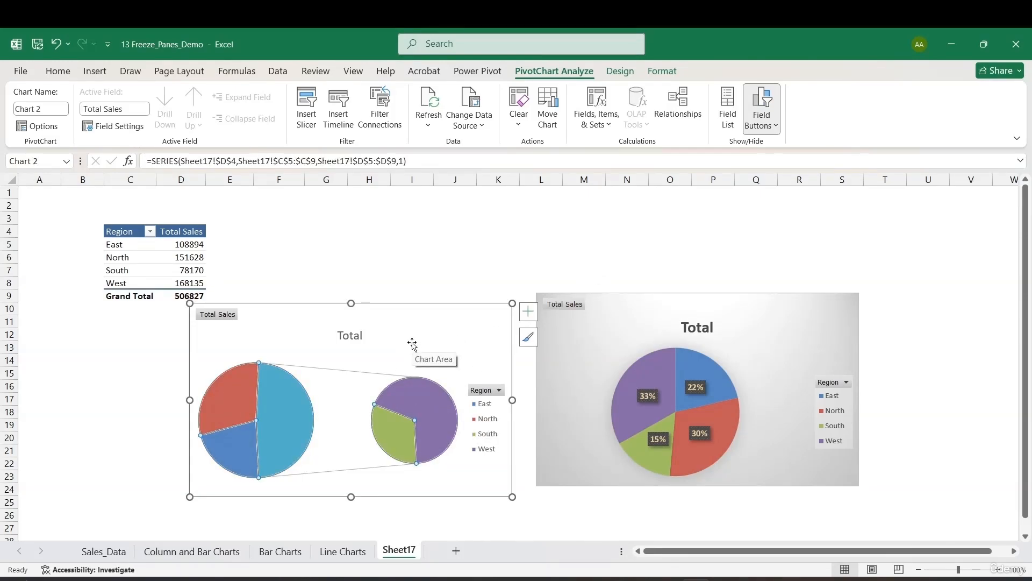
pyautogui.click(95, 71)
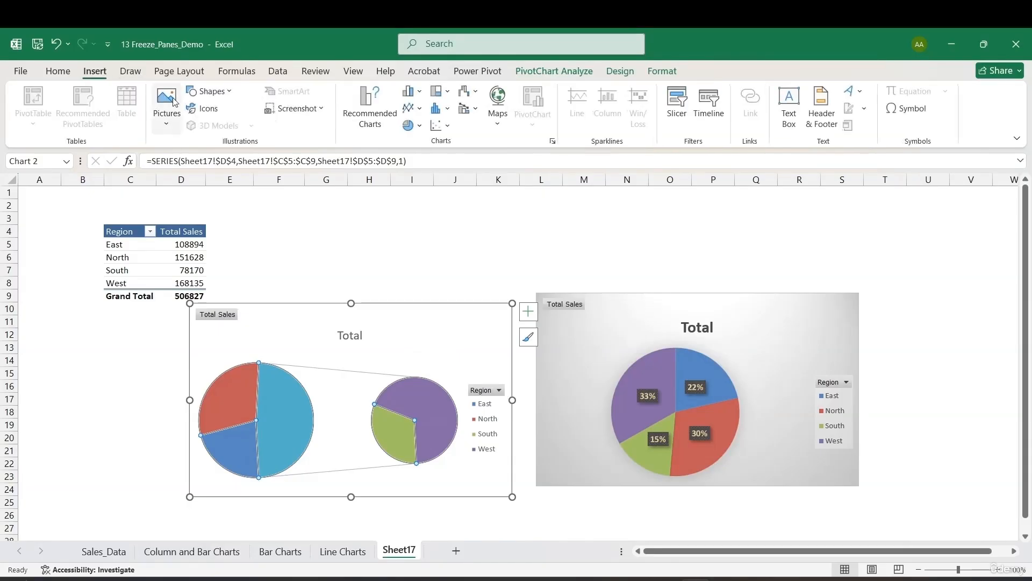
pyautogui.click(413, 125)
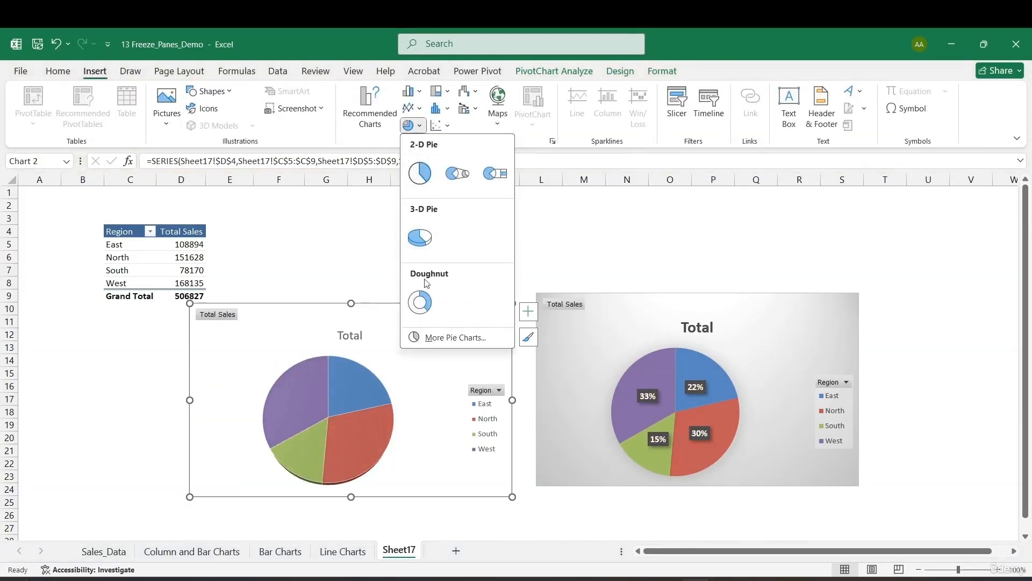
pyautogui.click(420, 300)
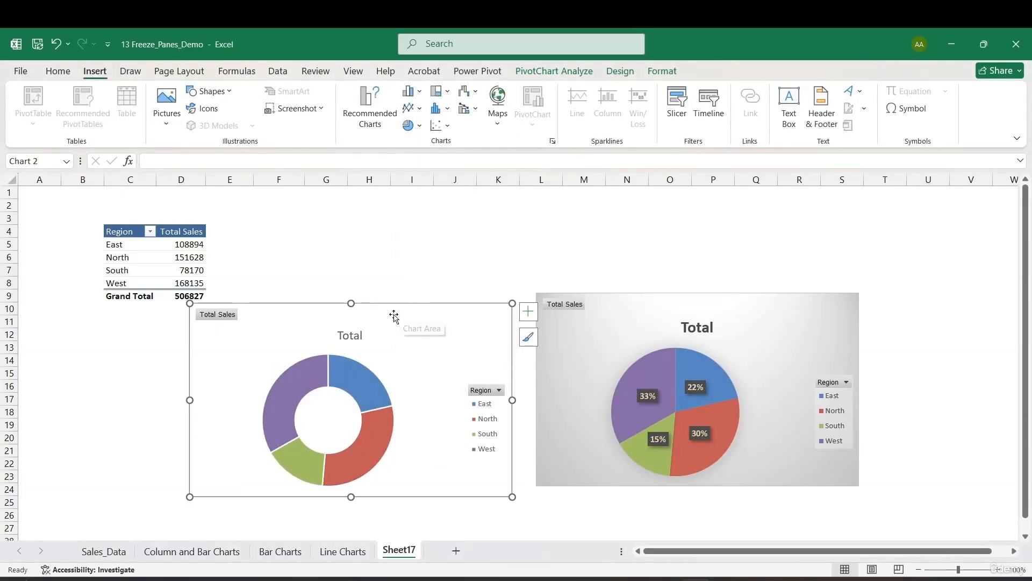
# - Add a data label to the North slice of the doughnut chart
pyautogui.click(360, 382)
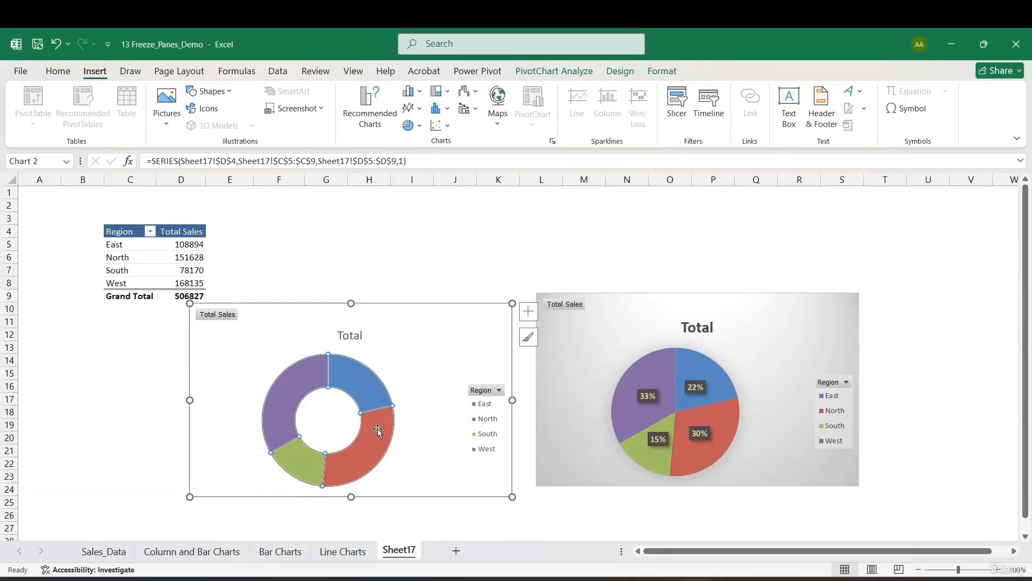
pyautogui.moveTo(378, 430)
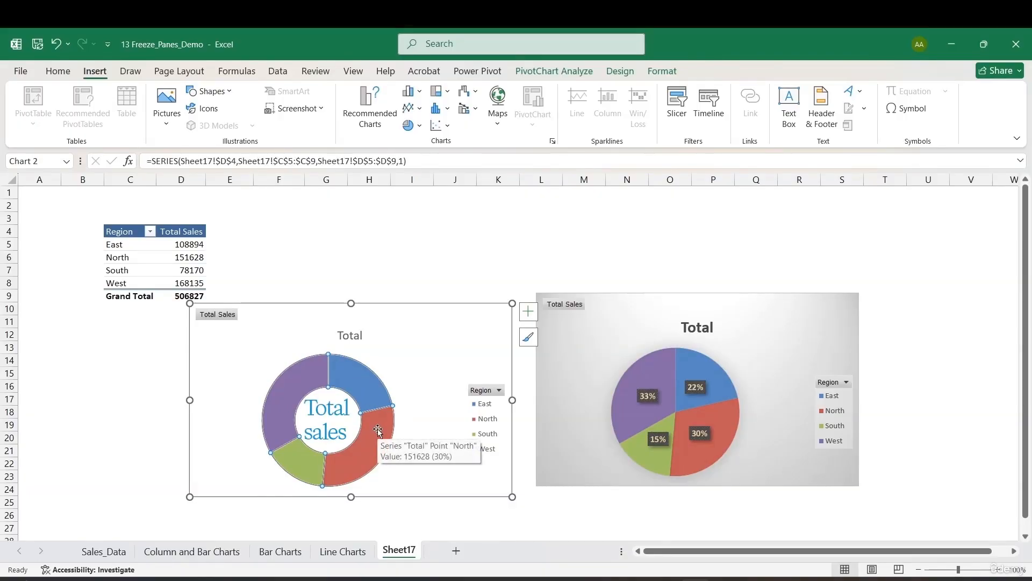
pyautogui.click(378, 430)
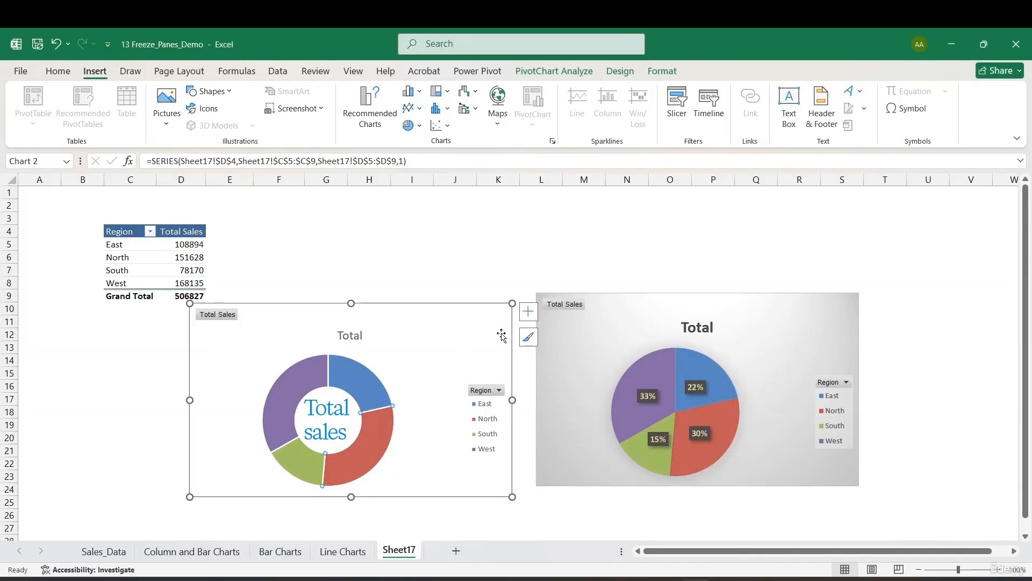
pyautogui.click(529, 312)
pyautogui.click(558, 342)
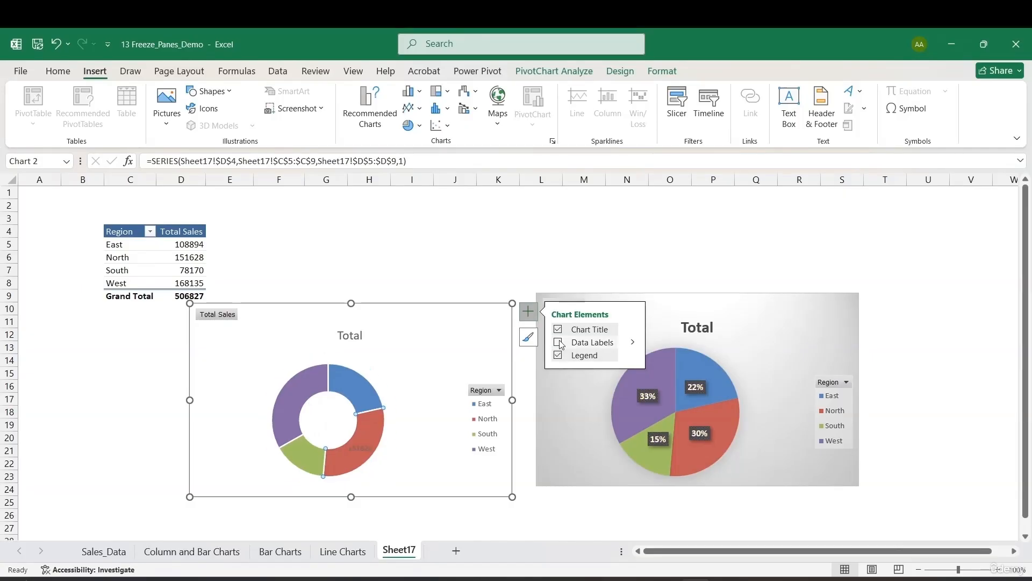
pyautogui.click(435, 354)
# - Apply the Style 3 chart style to the doughnut chart
pyautogui.click(415, 125)
pyautogui.click(420, 302)
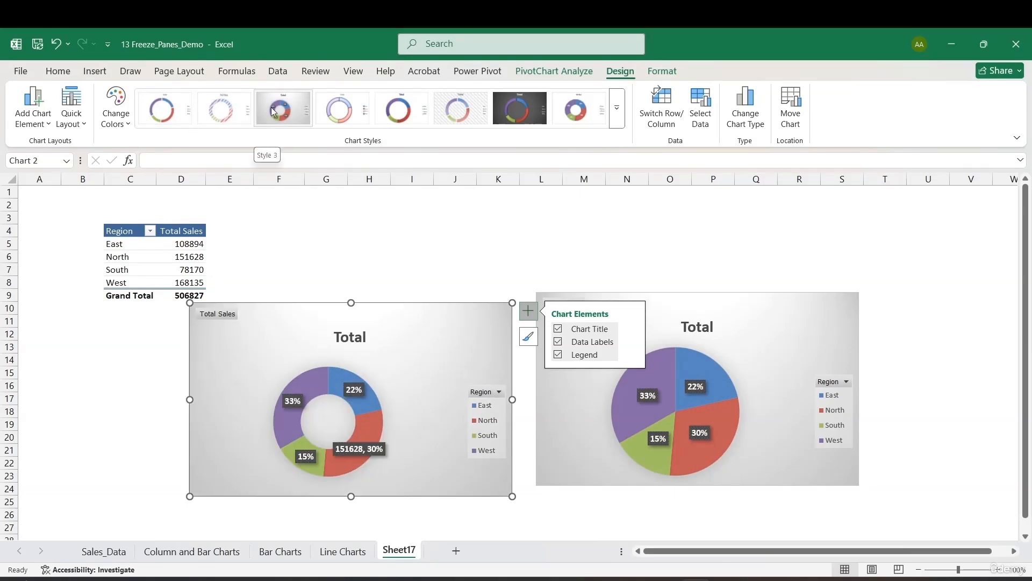
pyautogui.click(271, 108)
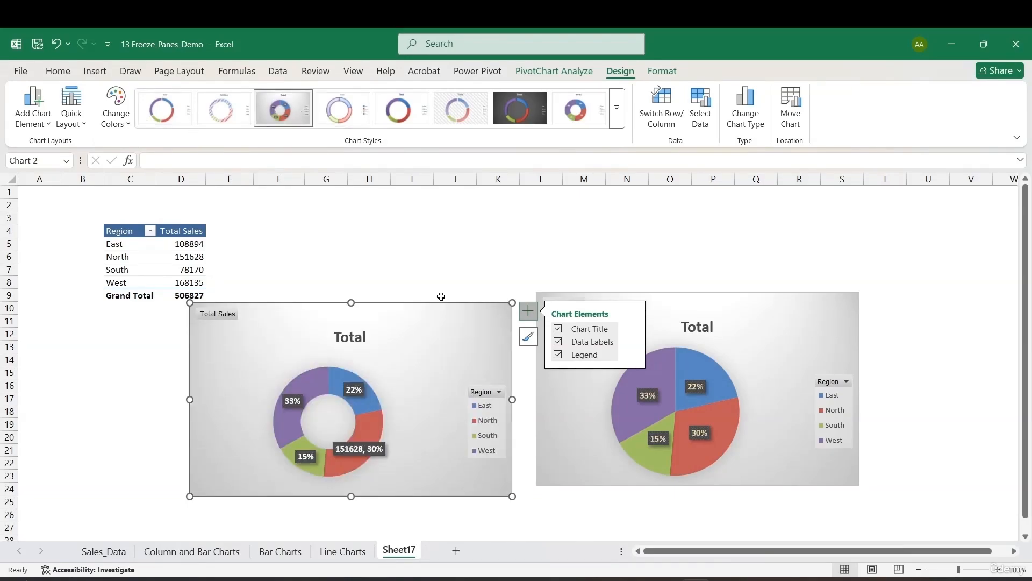
# - Remove the value from the North slice's data label on the doughnut chart, keeping only its percentage
pyautogui.click(631, 344)
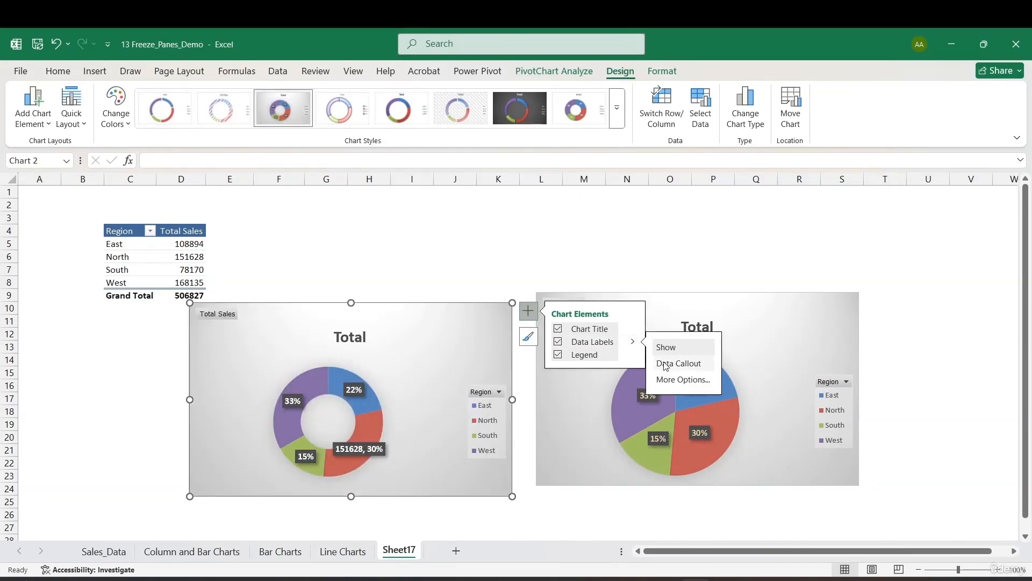
pyautogui.click(686, 379)
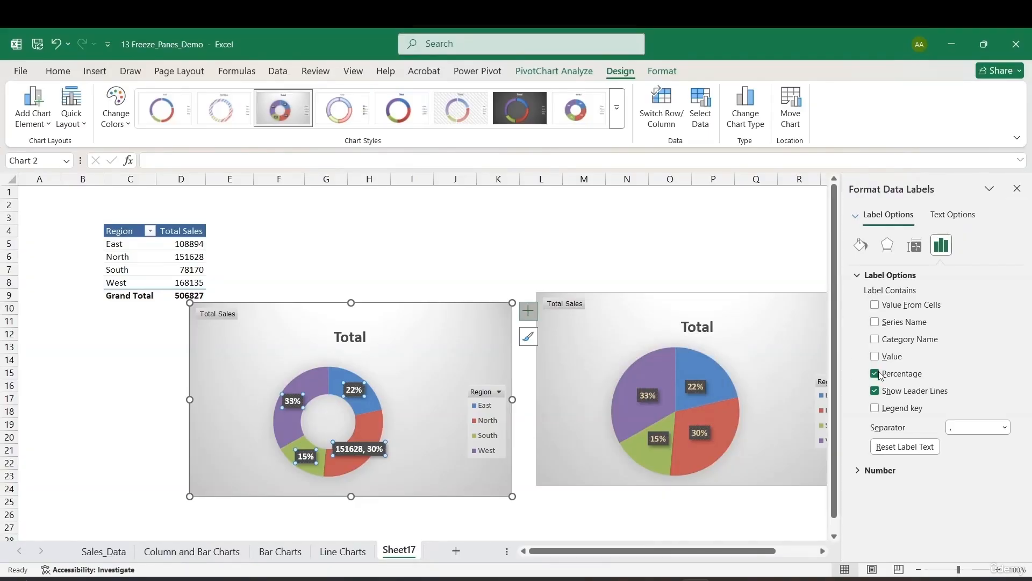
pyautogui.click(355, 449)
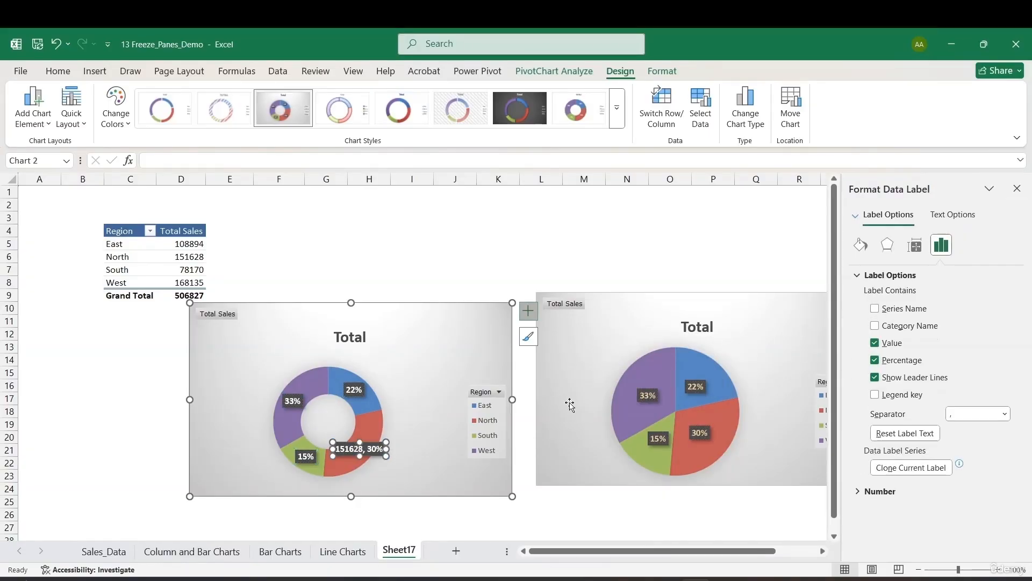
pyautogui.click(876, 343)
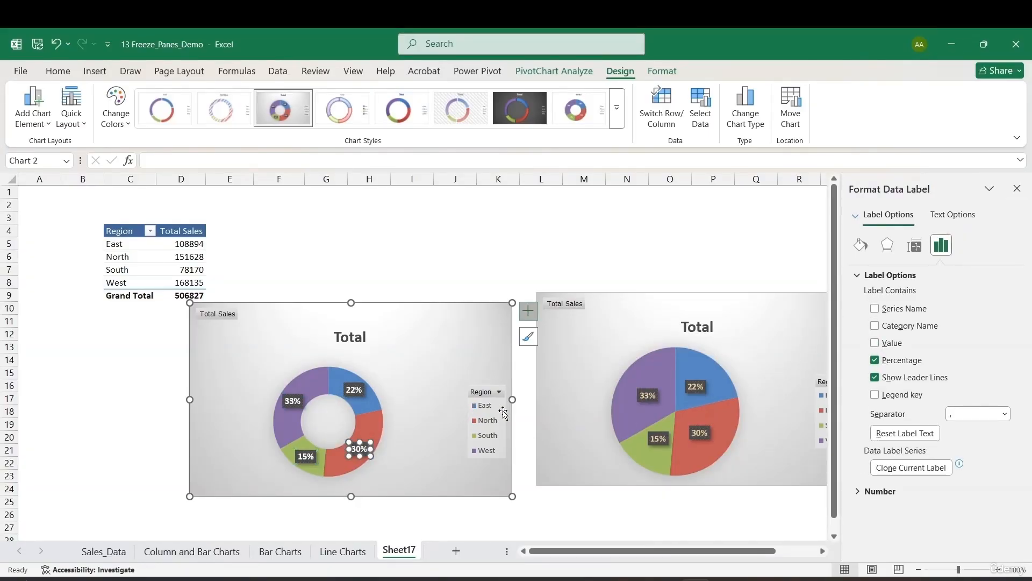
# - Try showing the category name and the legend key in the doughnut chart's North label
pyautogui.click(874, 326)
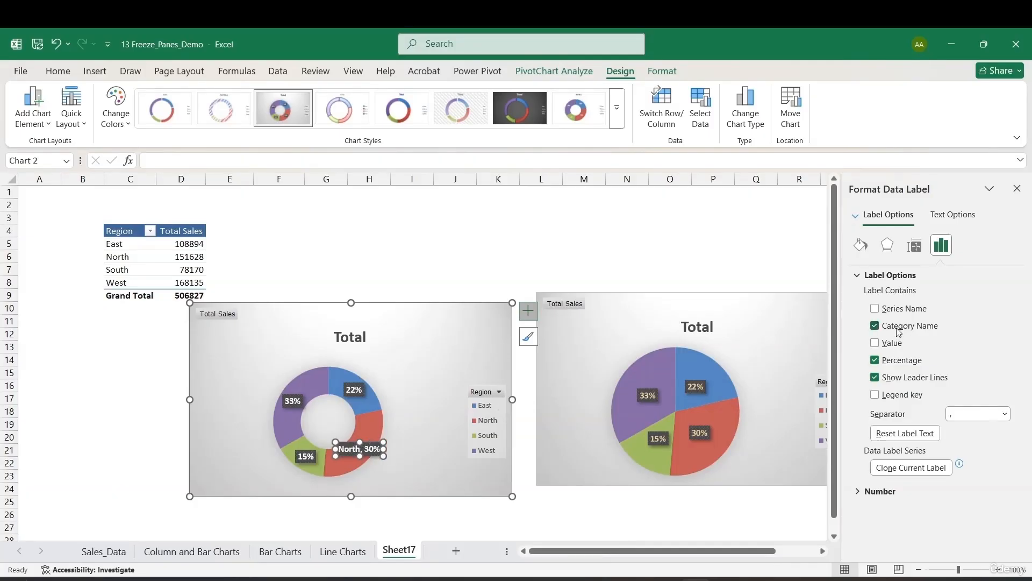
pyautogui.click(899, 332)
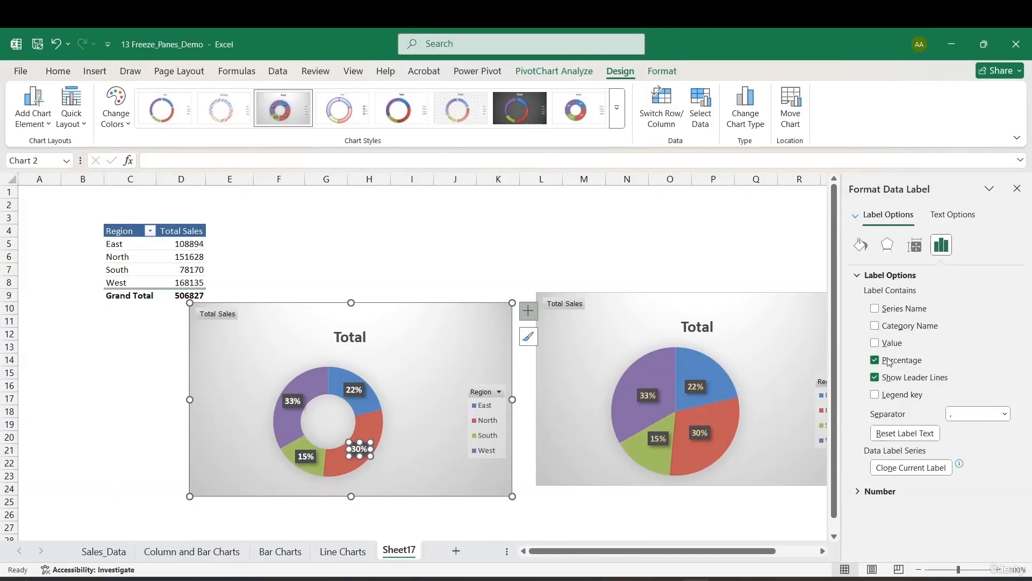
pyautogui.click(889, 395)
pyautogui.click(888, 395)
# - Apply a gradient text fill to the doughnut chart's North label and close the formatting pane
pyautogui.click(945, 221)
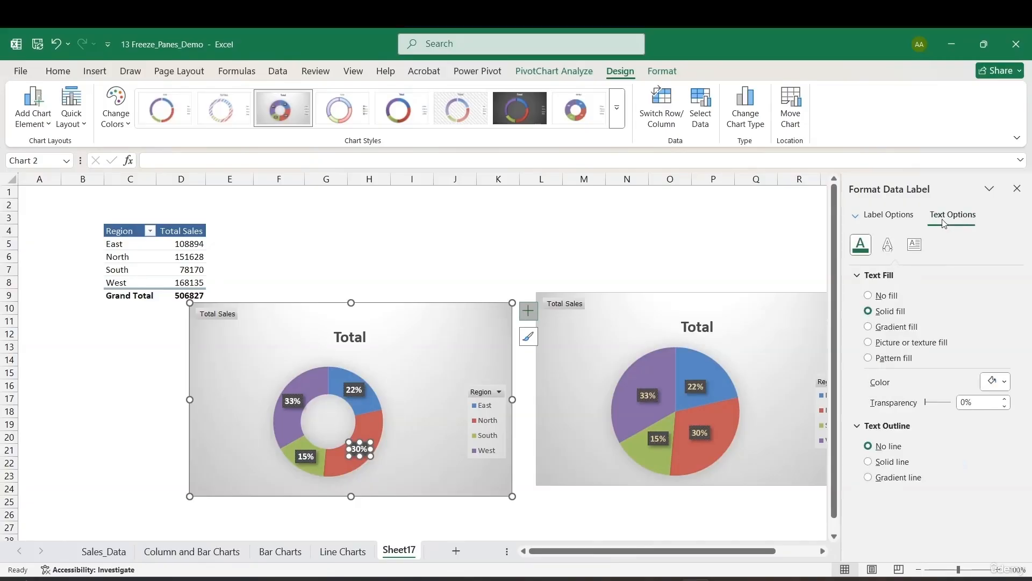
pyautogui.click(906, 326)
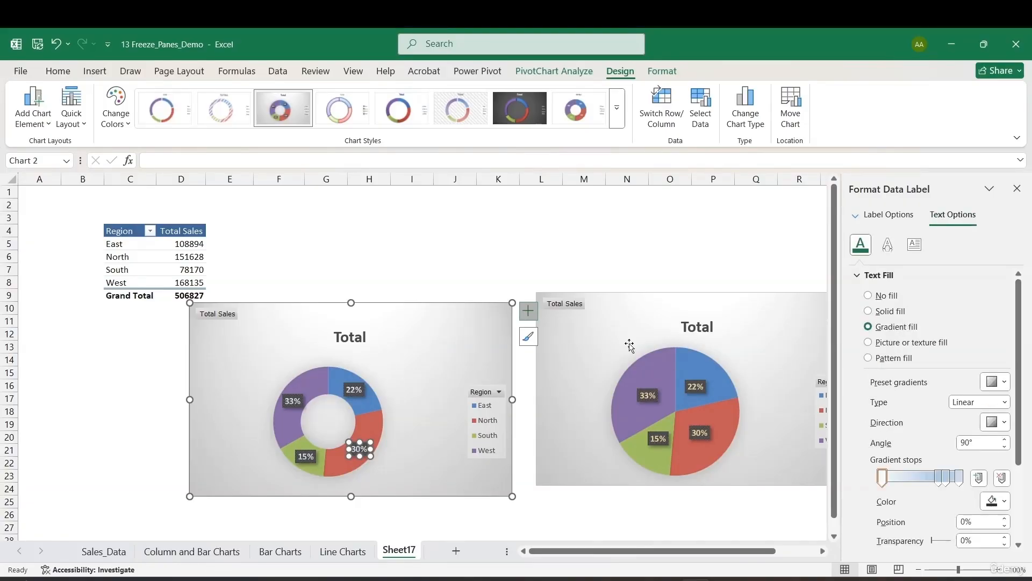
pyautogui.click(442, 282)
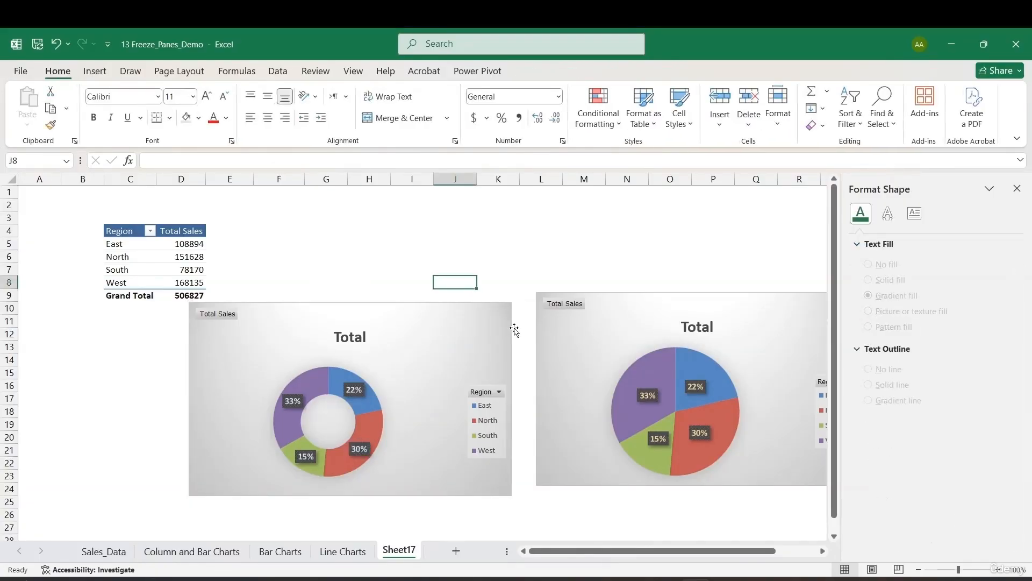
pyautogui.click(1017, 188)
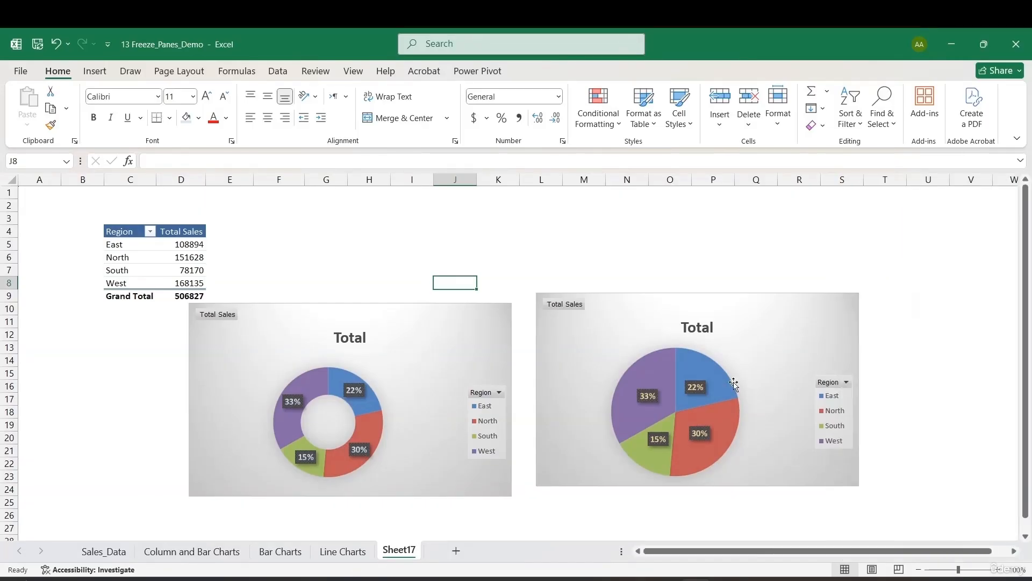
# - Reposition the doughnut and pie charts side by side below the pivot table
pyautogui.moveTo(378, 325); pyautogui.dragTo(370, 328)
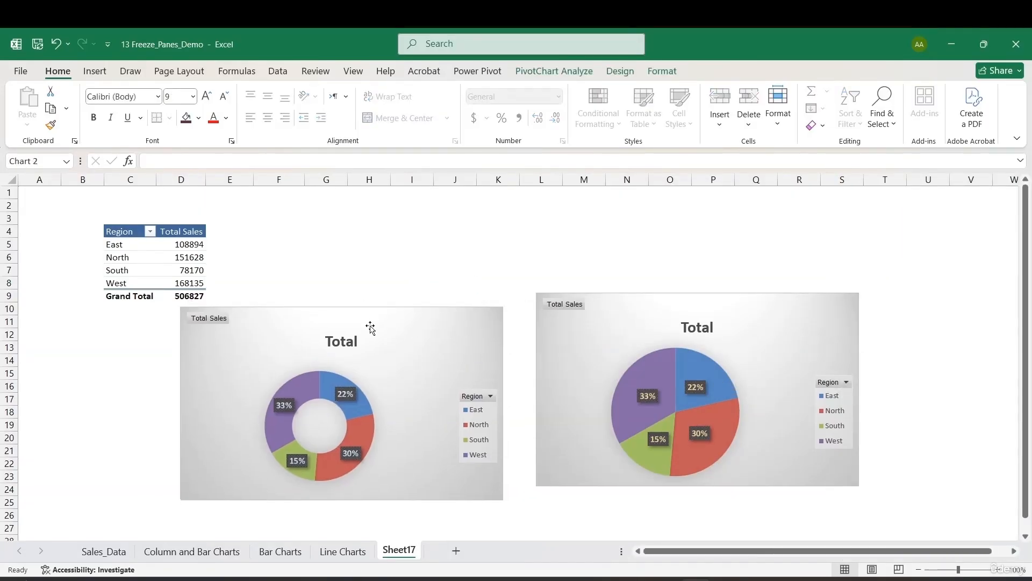
pyautogui.click(661, 317)
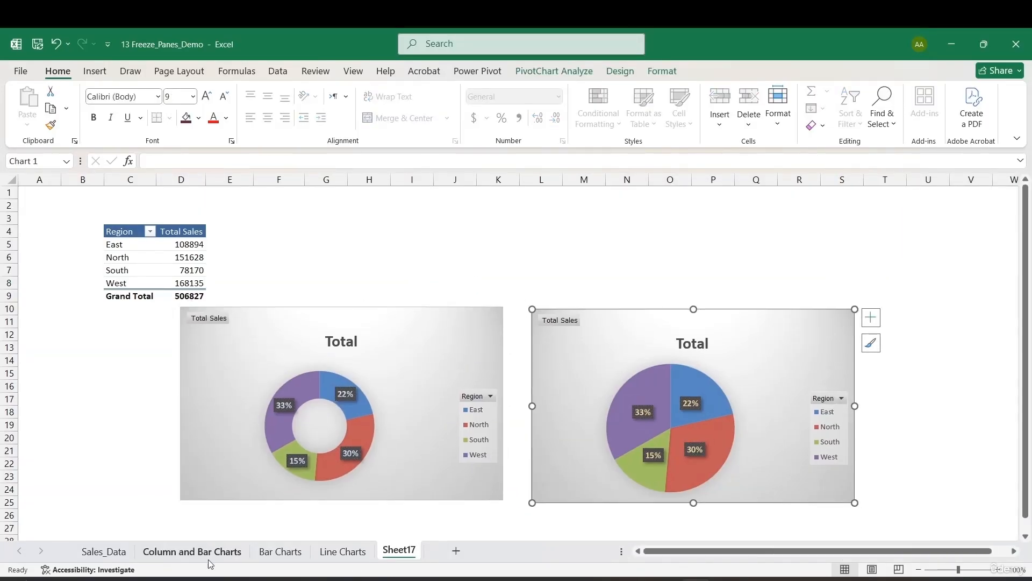
pyautogui.click(193, 552)
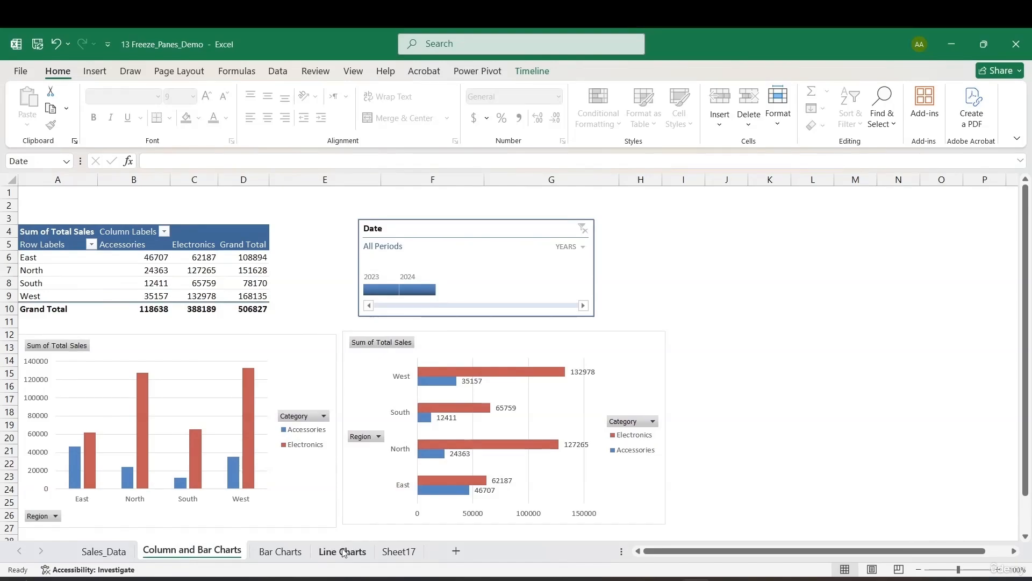
pyautogui.click(399, 551)
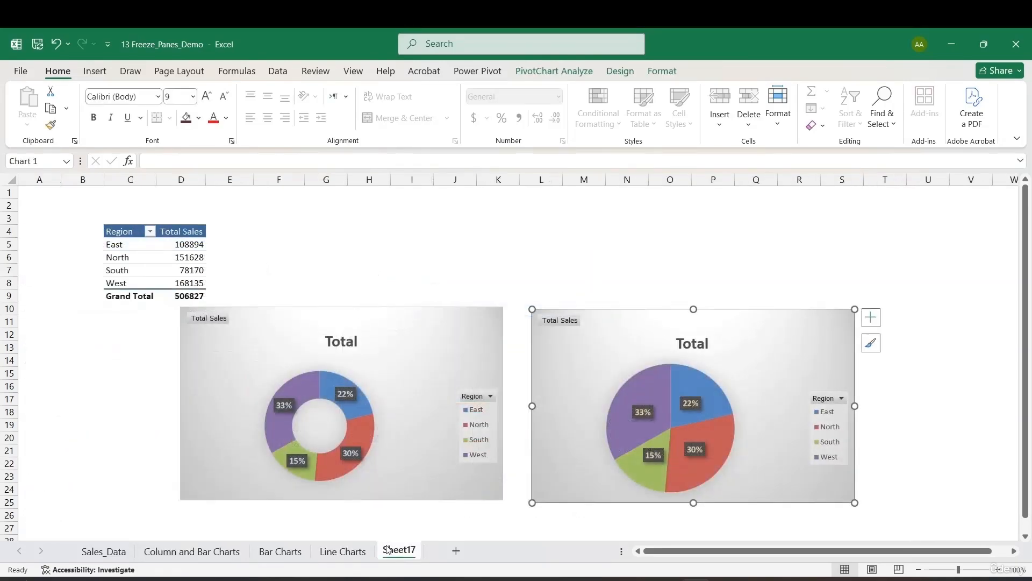
pyautogui.click(406, 413)
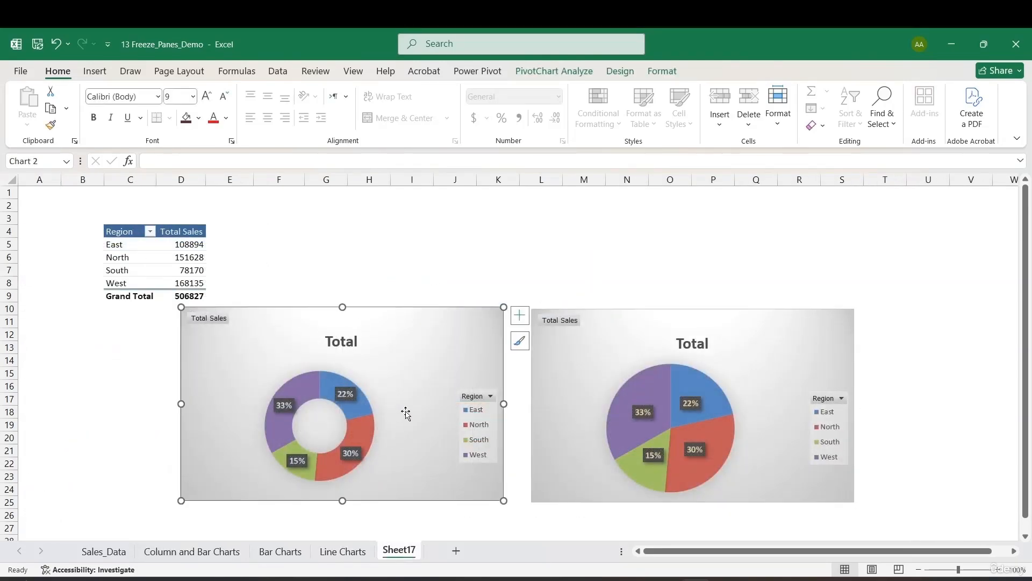
pyautogui.click(620, 347)
pyautogui.click(436, 359)
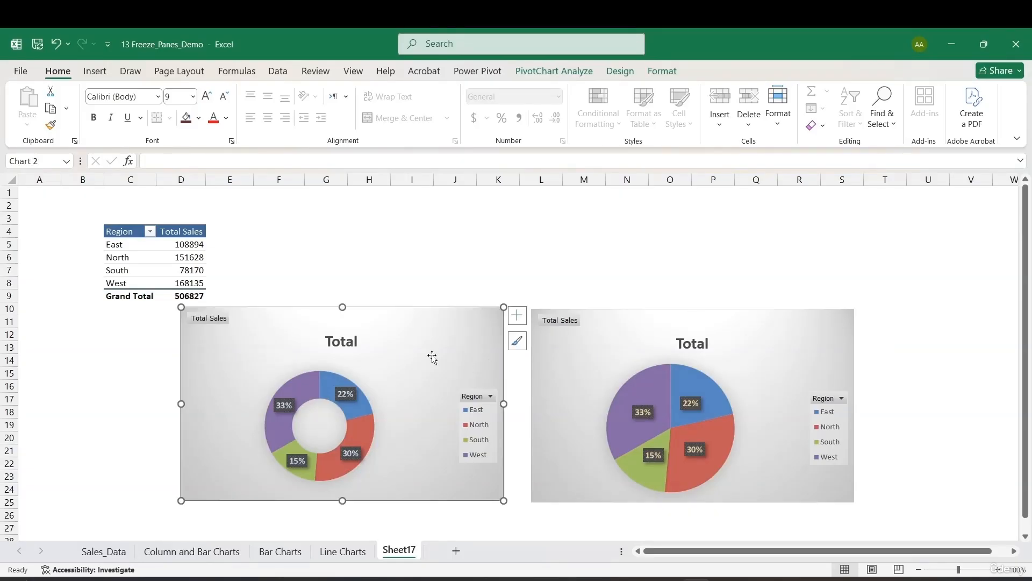
pyautogui.click(592, 343)
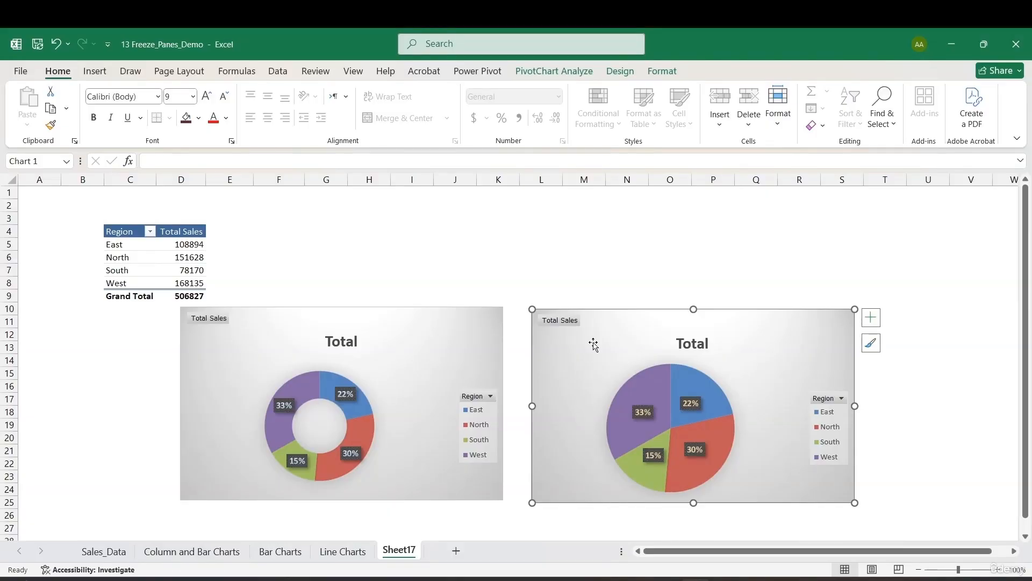
# - Add a Date timeline to the Region pivot table and place it beside the table, above the doughnut chart
pyautogui.click(180, 267)
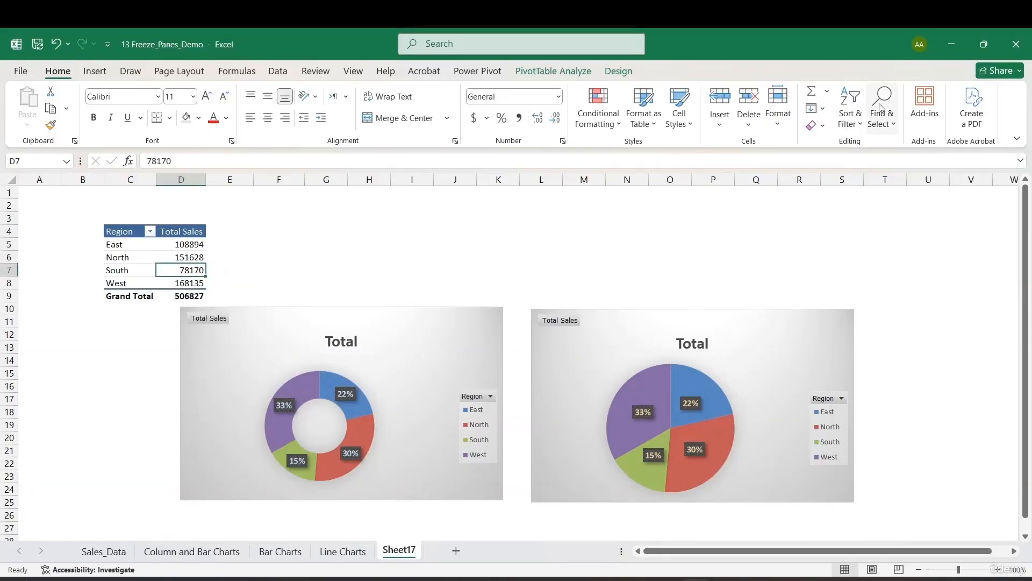
pyautogui.click(639, 76)
pyautogui.click(579, 73)
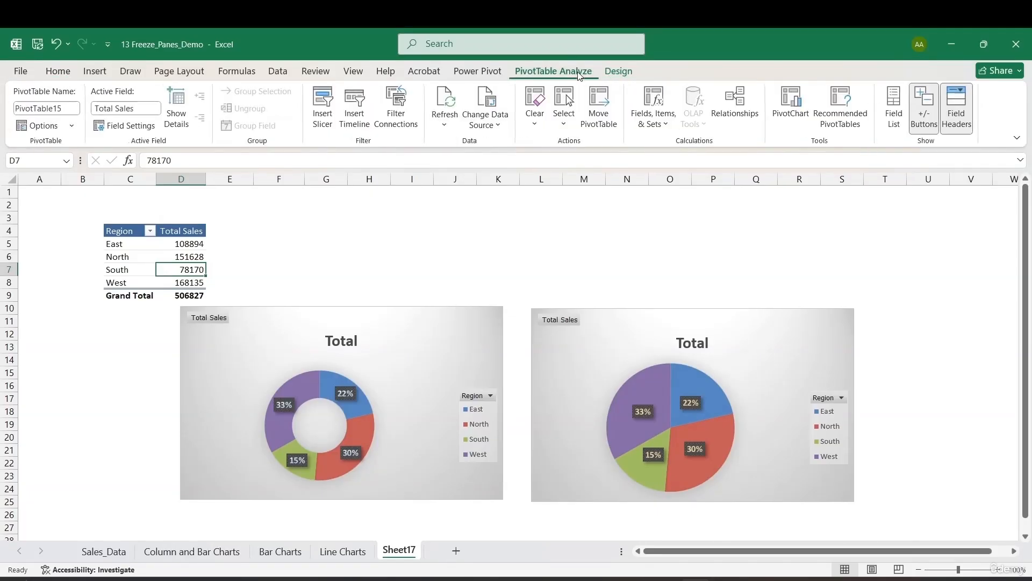
pyautogui.click(893, 110)
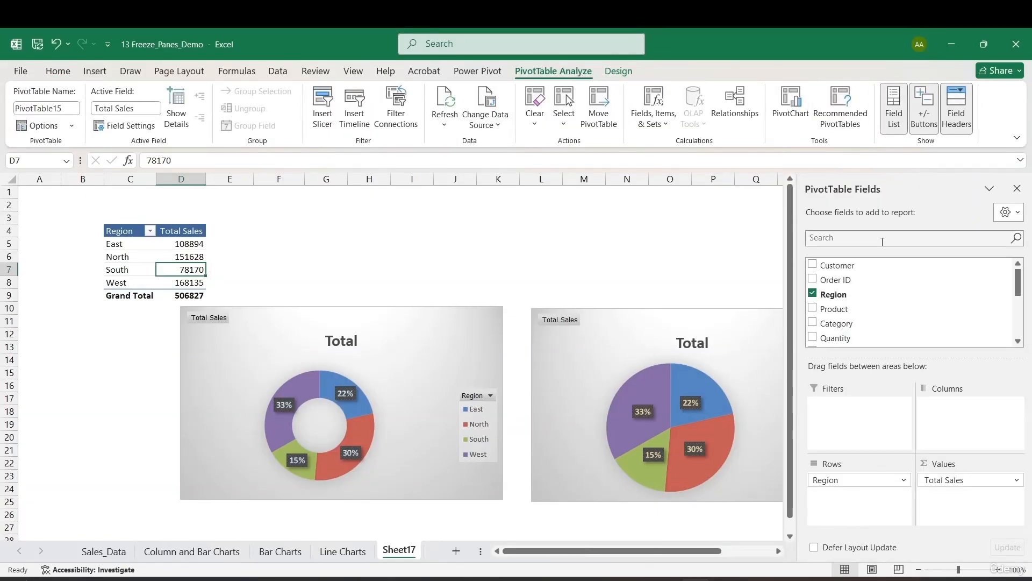
pyautogui.moveTo(1017, 277); pyautogui.dragTo(1016, 322)
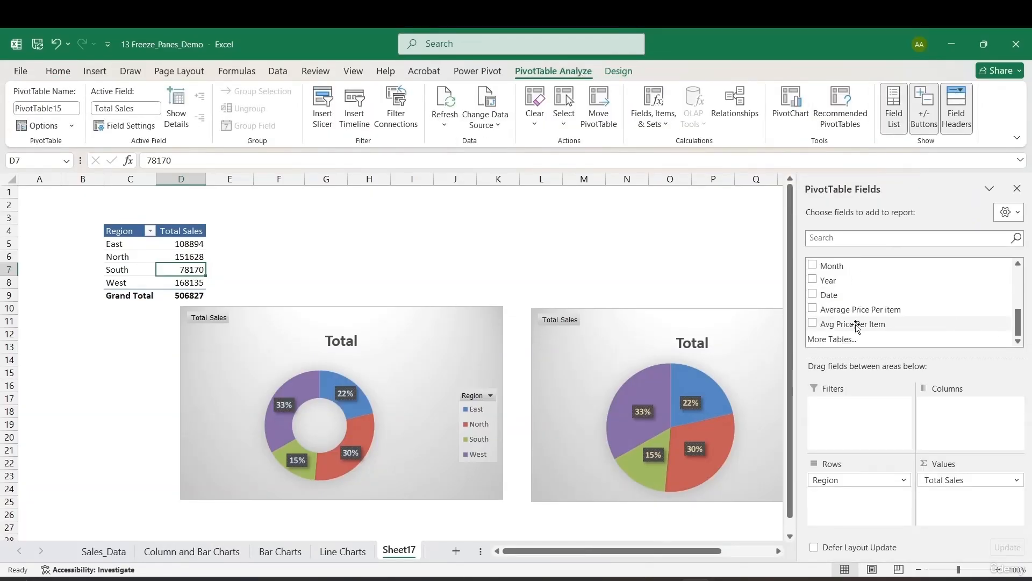
pyautogui.rightClick(831, 297)
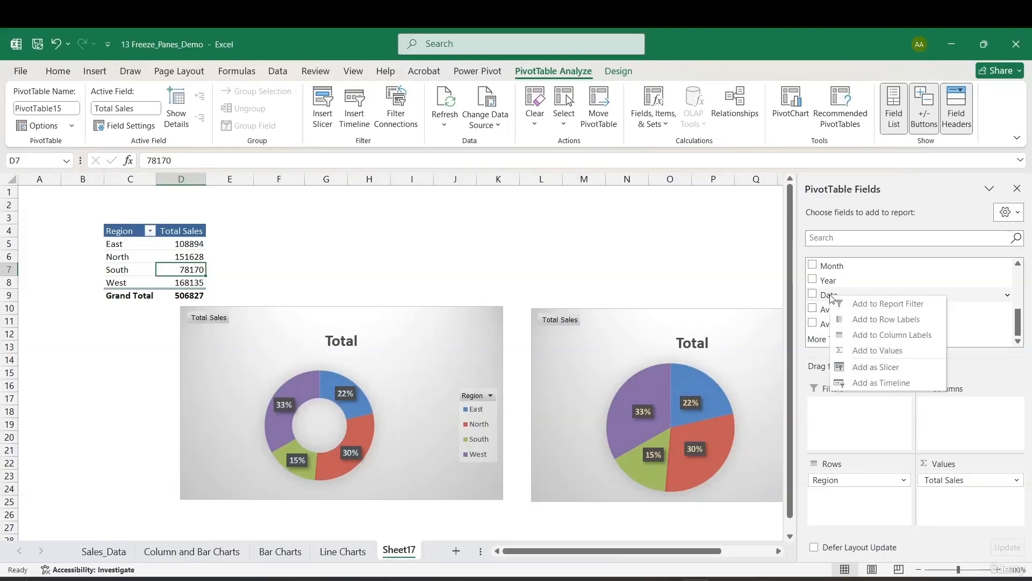
pyautogui.click(867, 383)
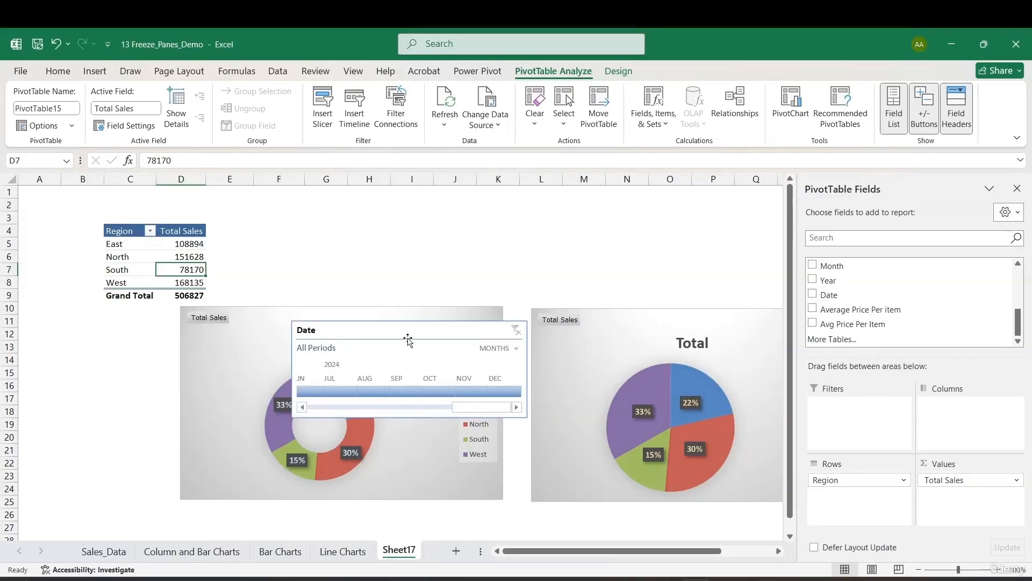
pyautogui.moveTo(410, 329); pyautogui.dragTo(330, 211)
# - Filter the pivot table and both charts month by month from July 2024, ending on December 2024
pyautogui.click(260, 271)
pyautogui.click(302, 271)
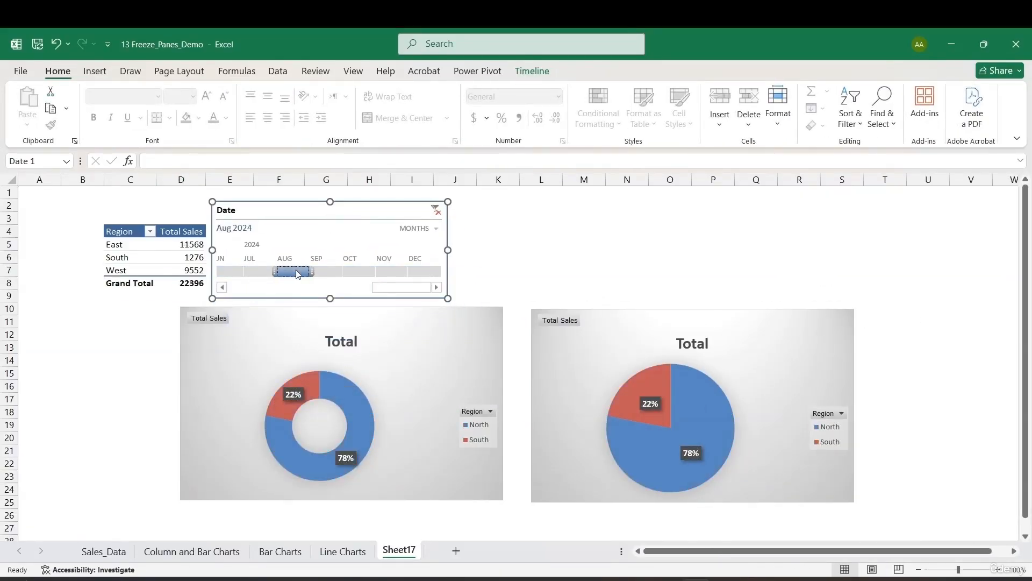
pyautogui.click(340, 271)
pyautogui.click(359, 272)
pyautogui.click(394, 275)
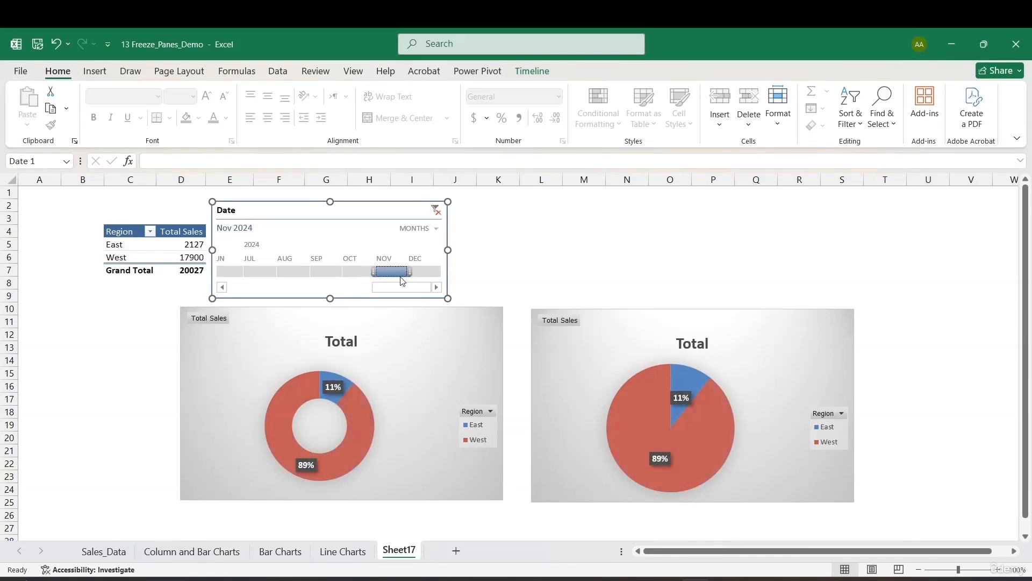
pyautogui.click(423, 276)
# - Open the Date timeline's time level choices
pyautogui.click(431, 228)
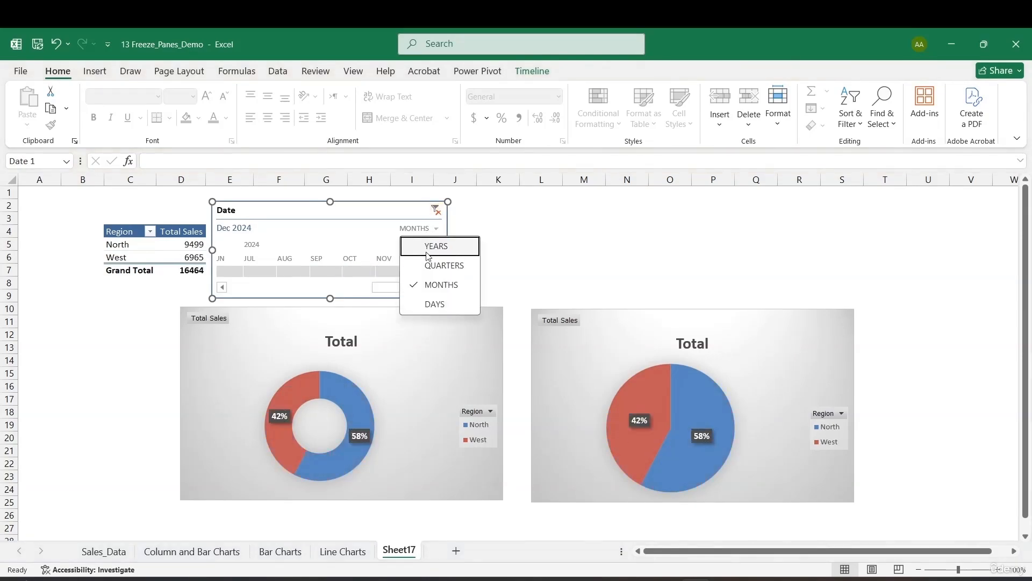